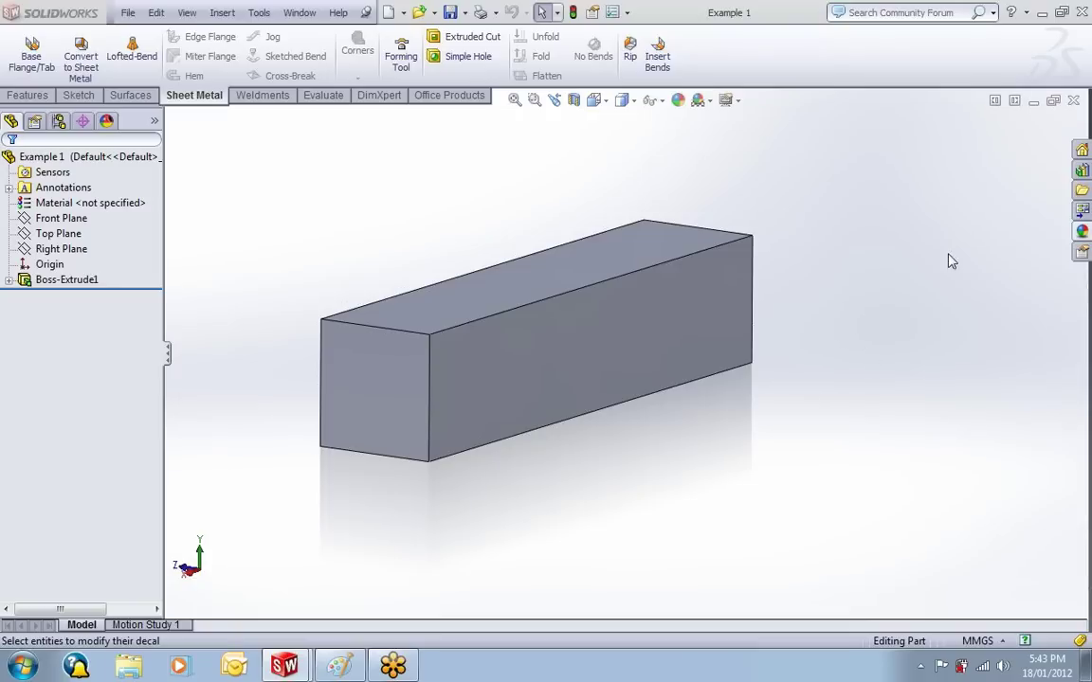
- Show the Decals folder of the Appearances, Scenes, and Decals library and browse decals like Barcode and Recycling
left_click(1078, 233)
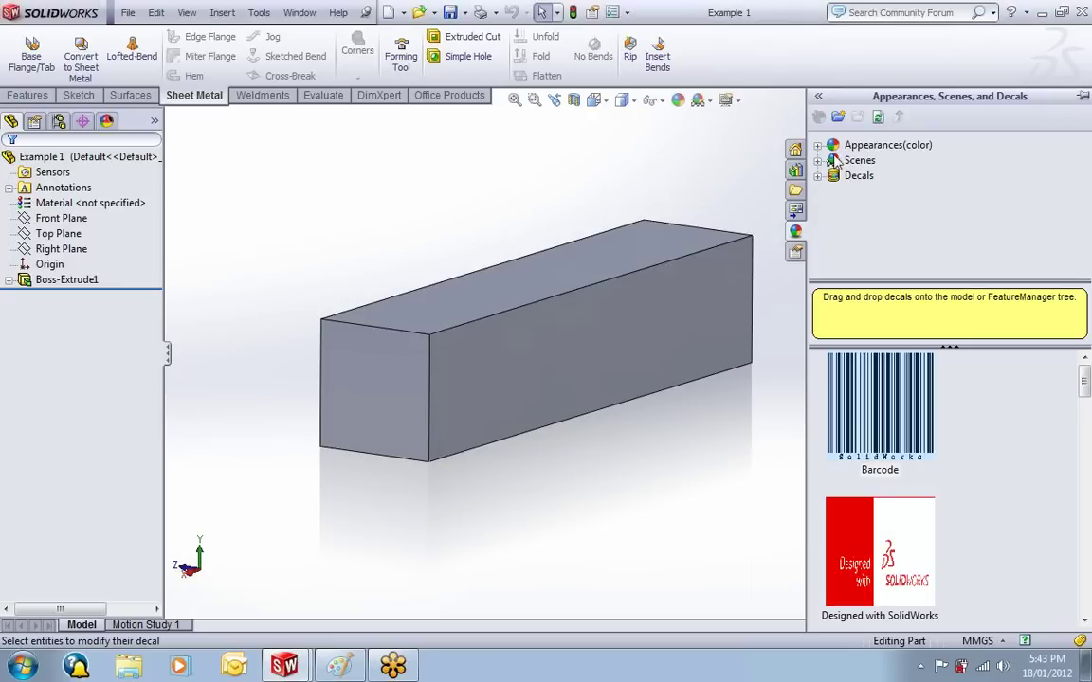
left_click(874, 146)
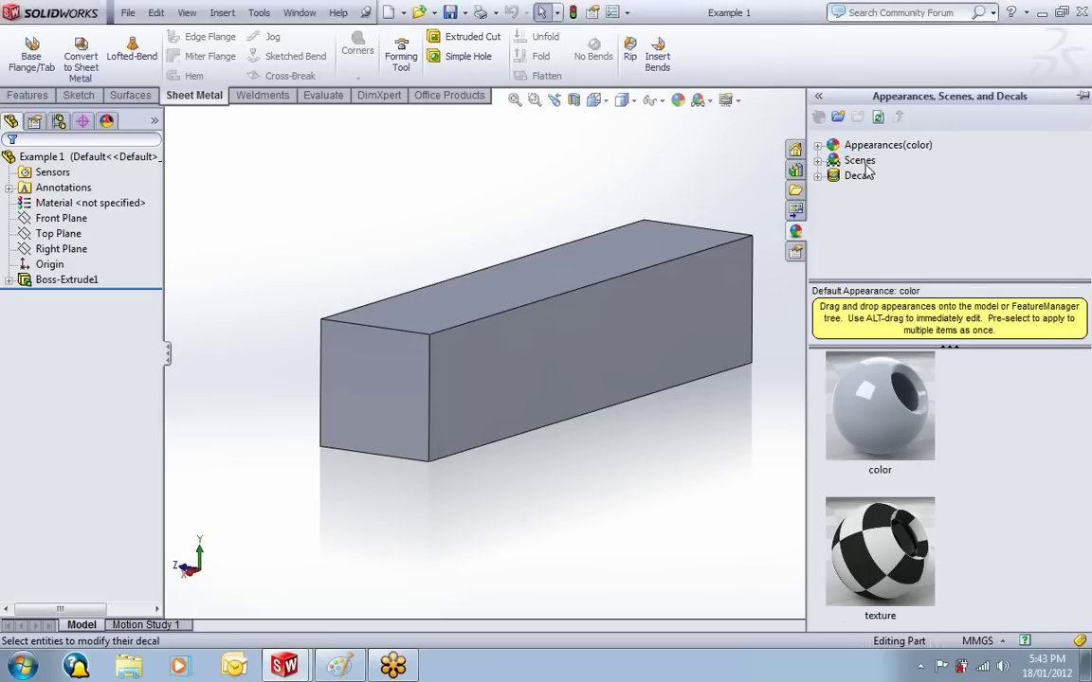
left_click(859, 160)
left_click(858, 175)
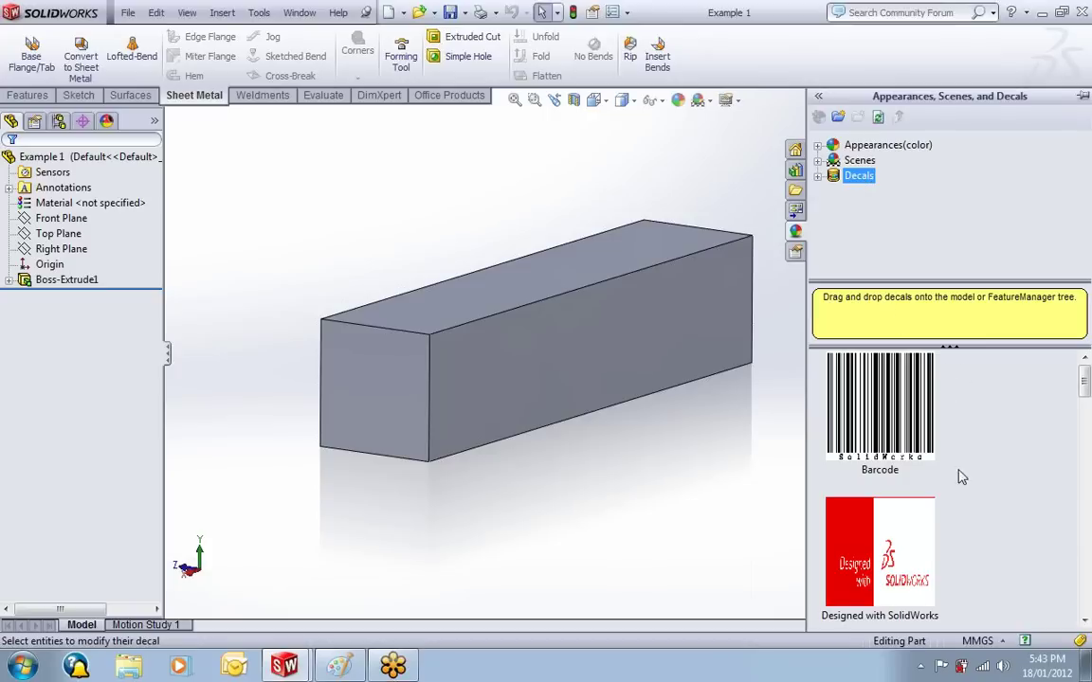
scroll(941, 445, "down", 2)
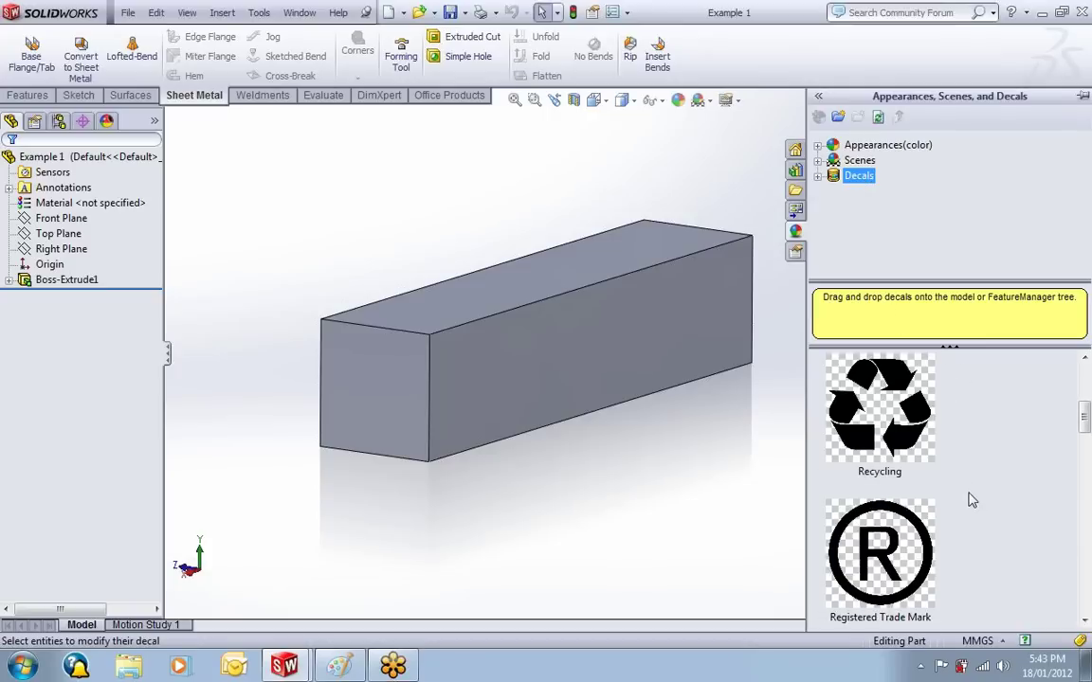
scroll(969, 500, "down", 1)
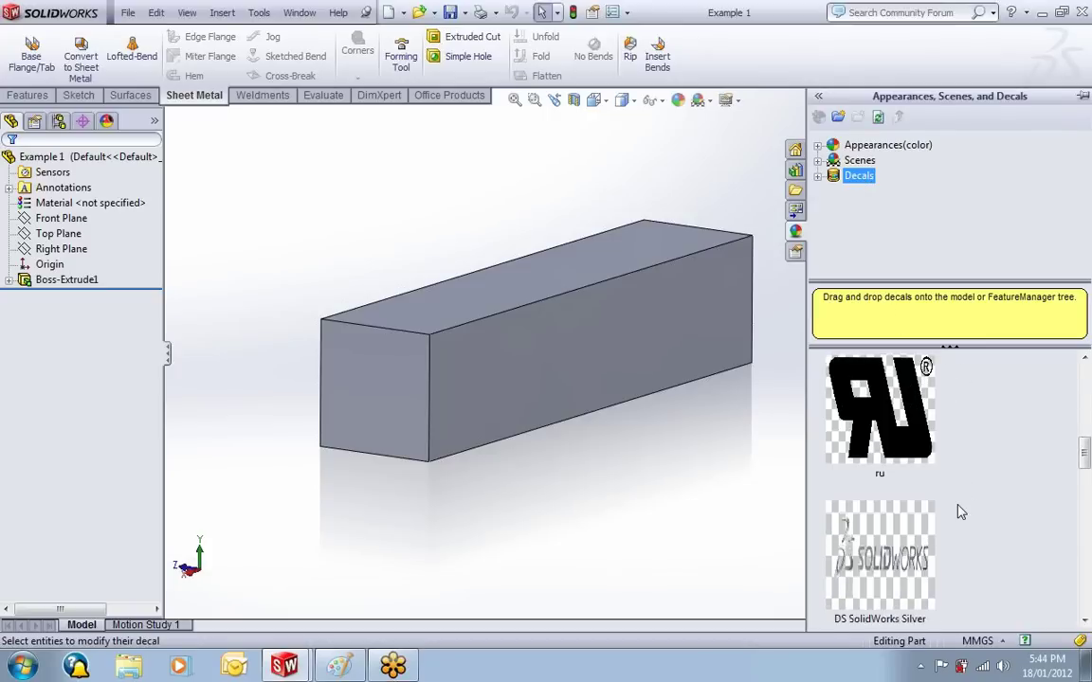
scroll(958, 511, "up", 1)
scroll(956, 500, "up", 2)
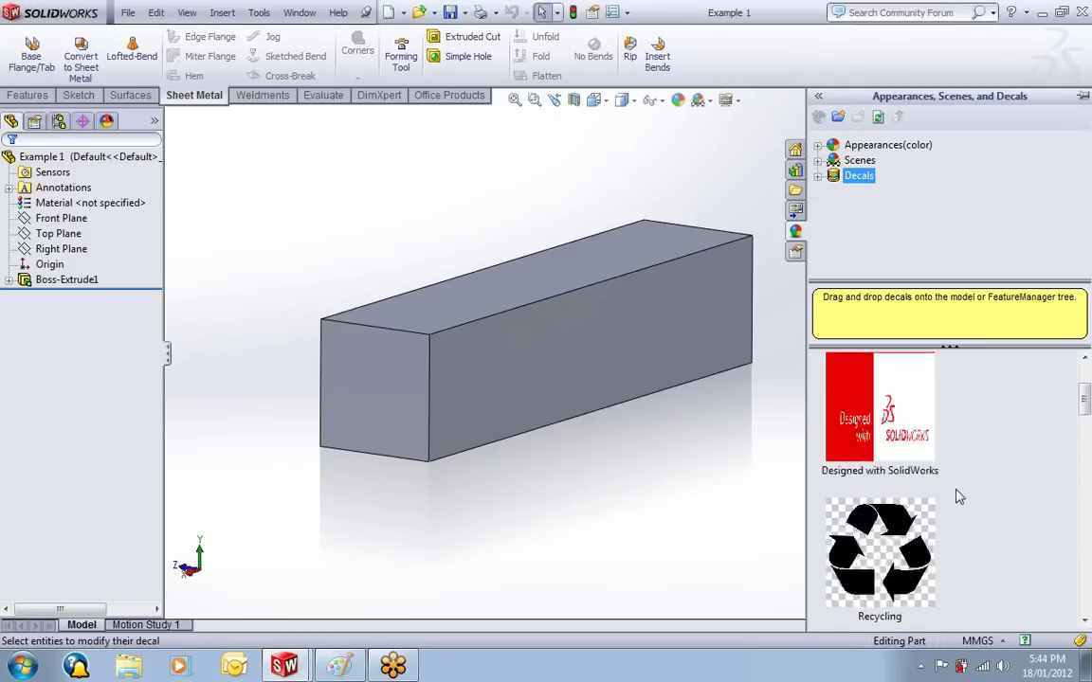
scroll(956, 499, "down", 6)
scroll(959, 504, "down", 2)
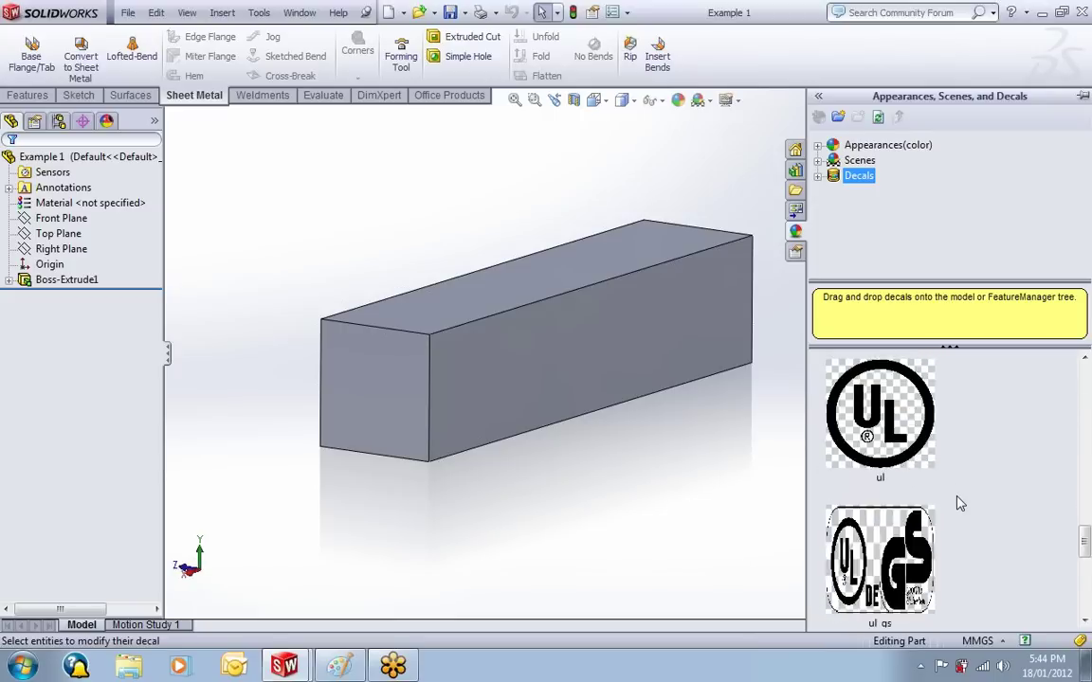
scroll(959, 504, "up", 8)
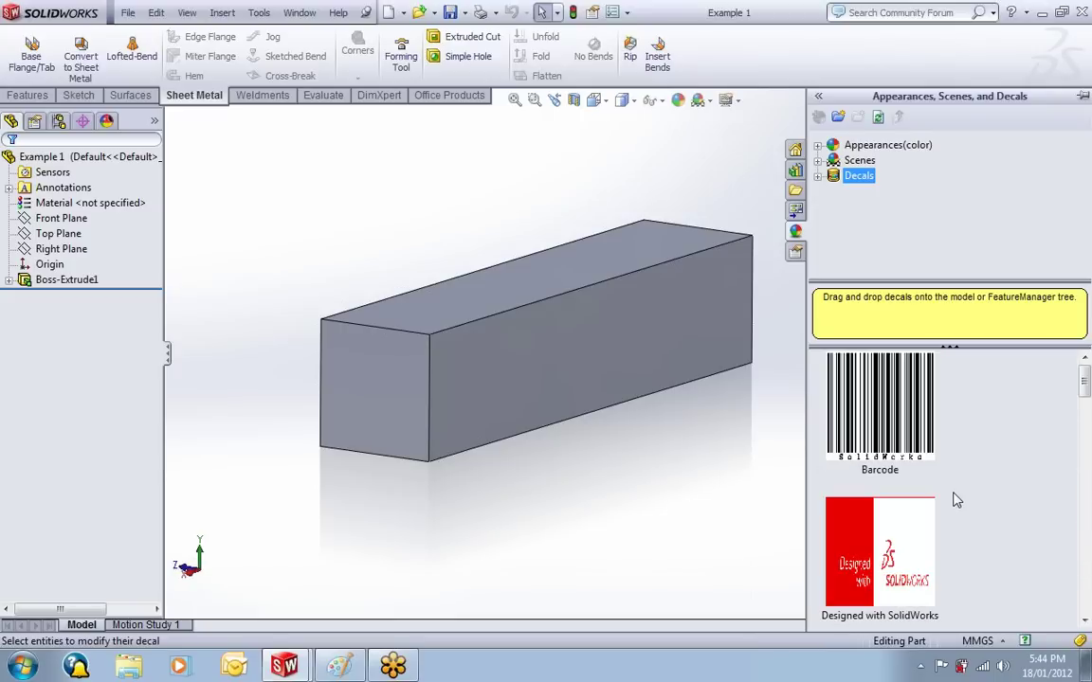
mouse_move(884, 432)
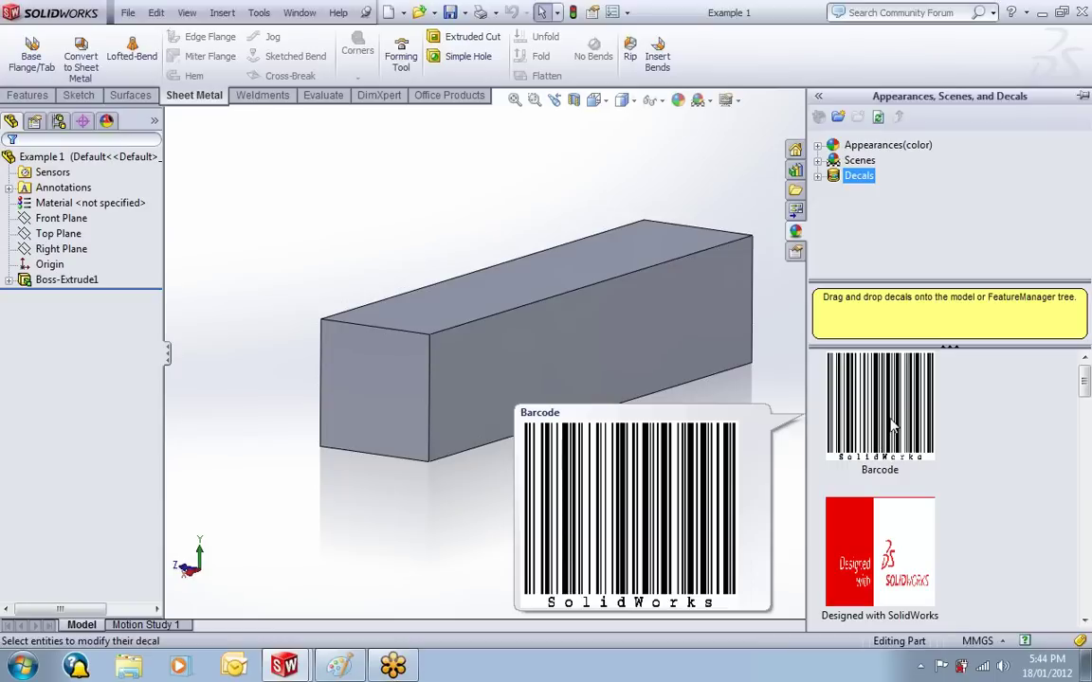
- Apply the Designed with SolidWorks decal to the block's long front face
left_click_drag(891, 520, 622, 349)
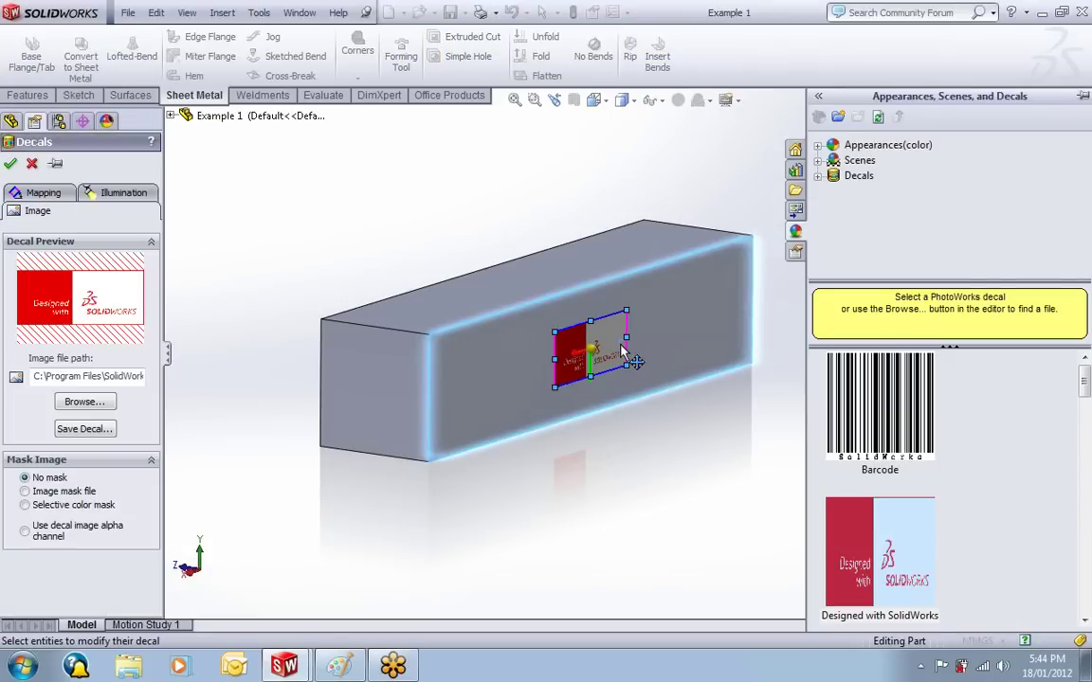
- Replace the decal image with Solidtec.jpg from the Desktop, keeping All Image Files as the filter
left_click(84, 403)
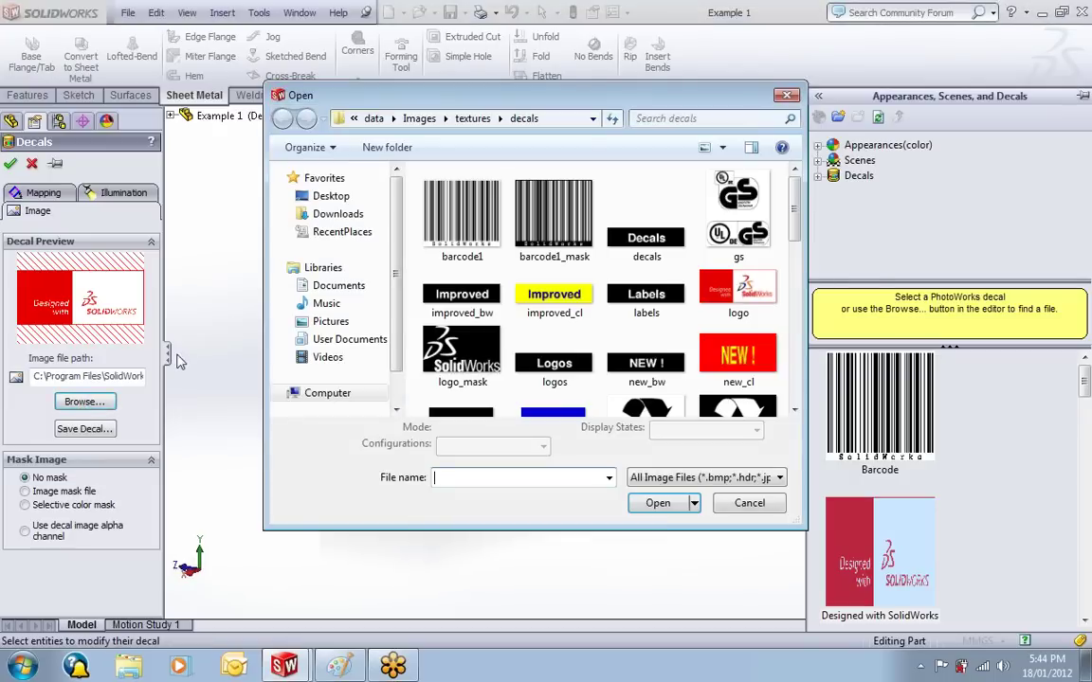
left_click(331, 198)
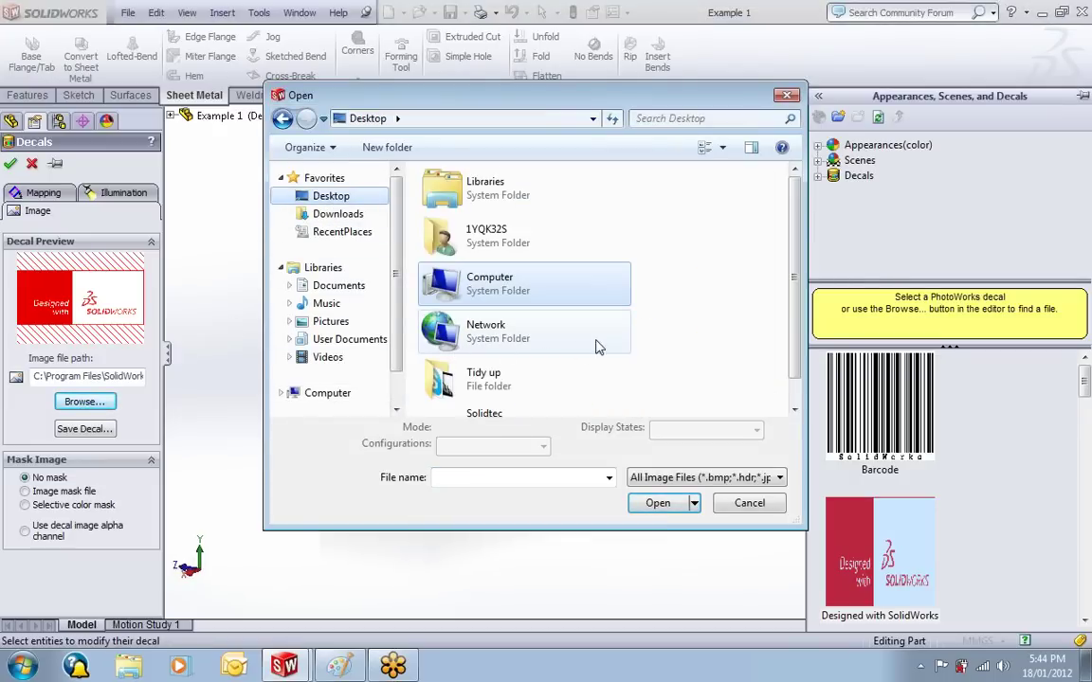
scroll(797, 295, "down", 1)
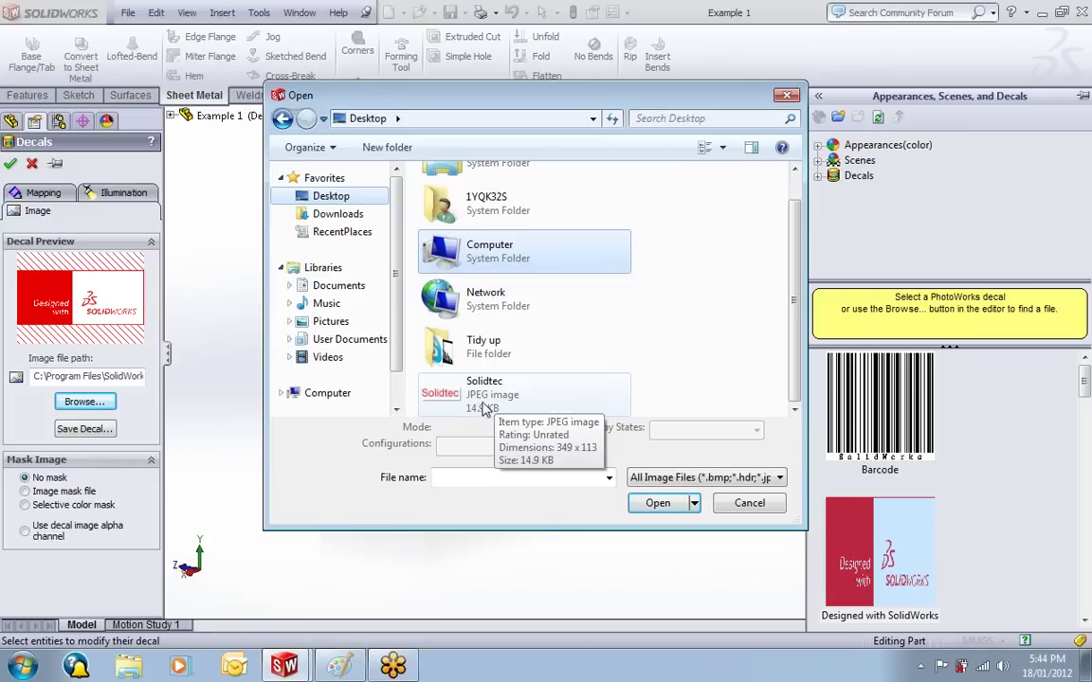
left_click(491, 405)
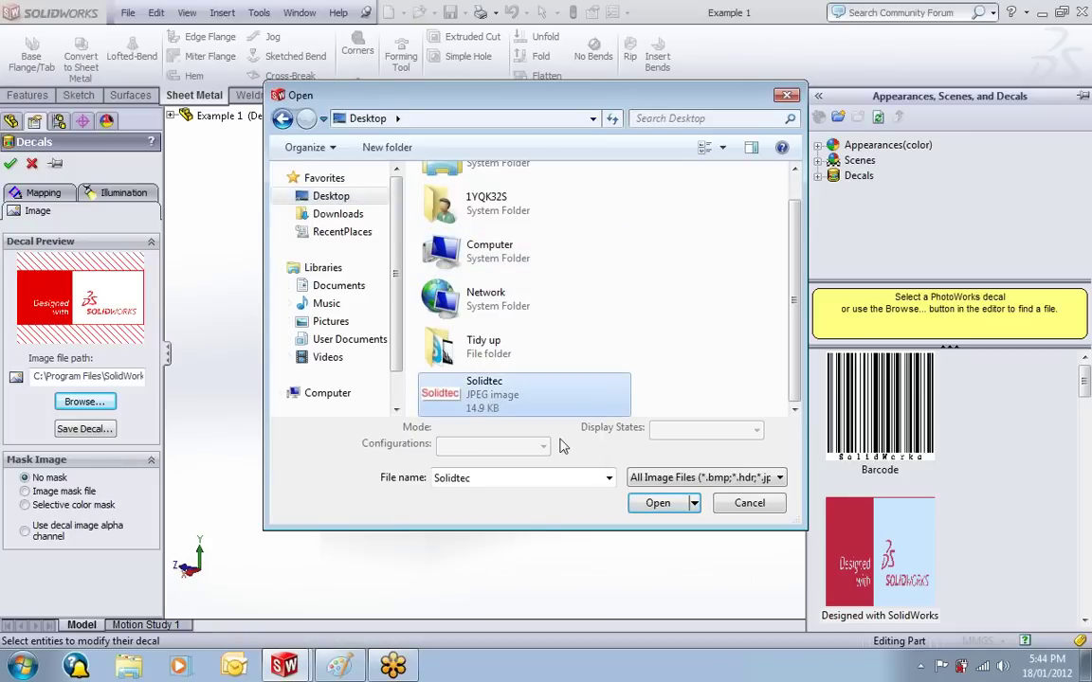
left_click(704, 486)
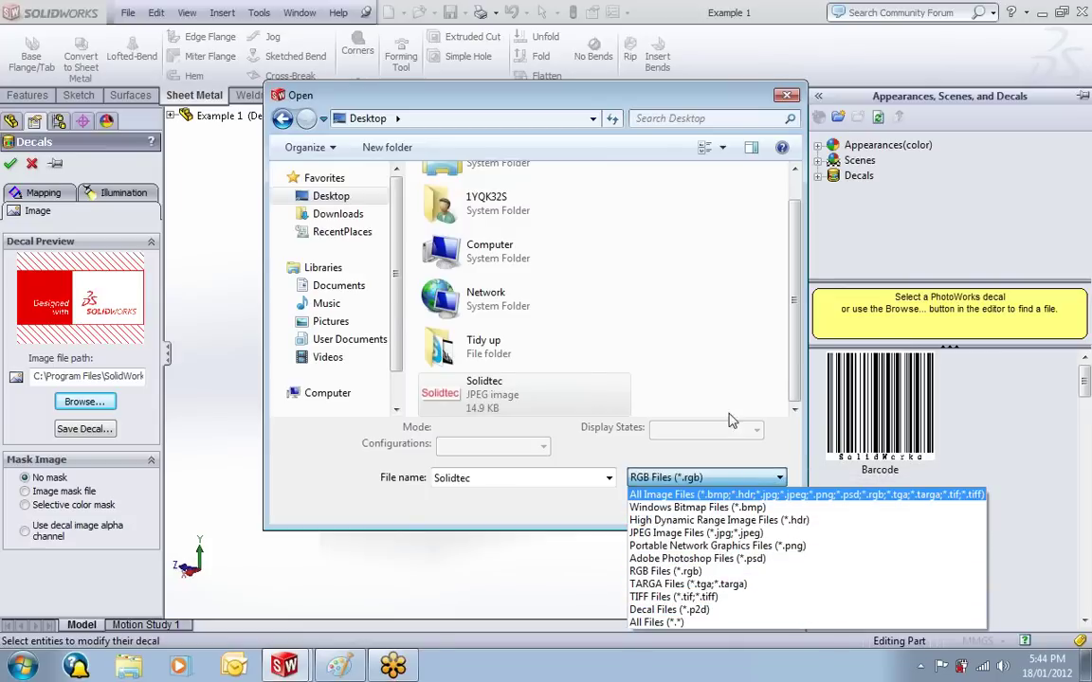
left_click(803, 495)
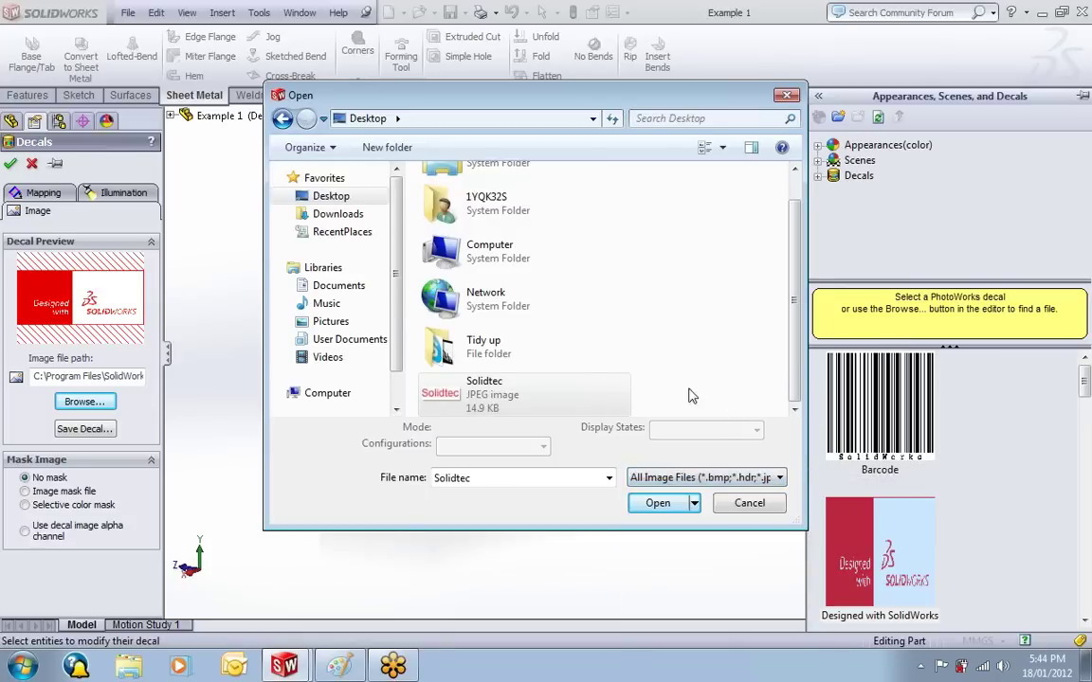
double_click(528, 402)
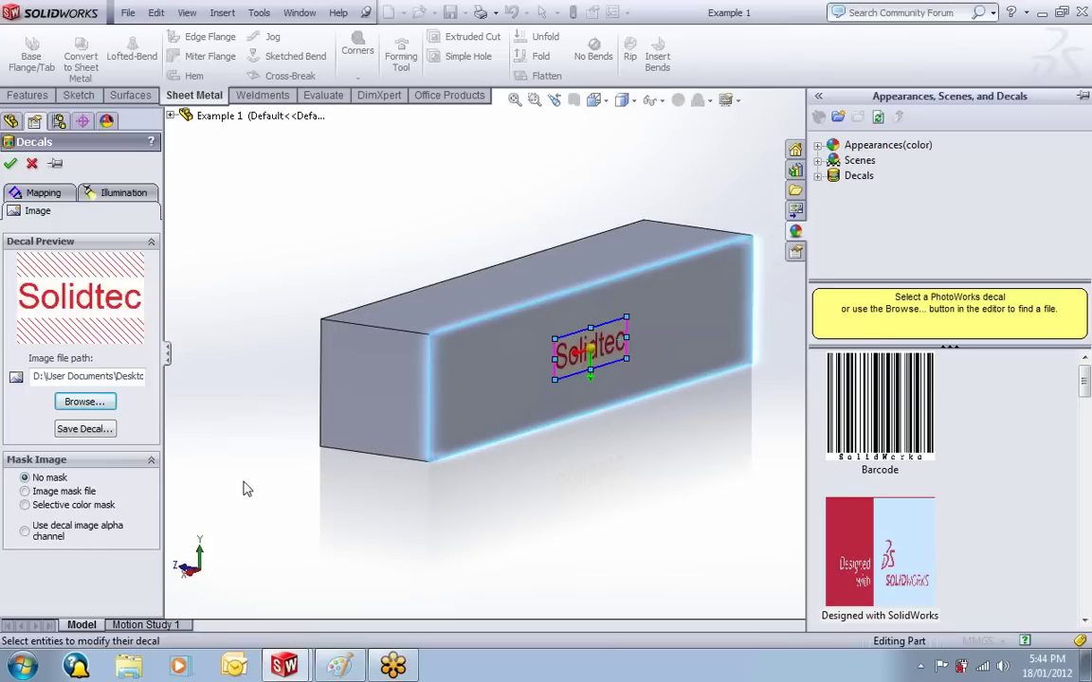
- In the decal Mapping settings, try a 10.00mm horizontal location, then return it to 0.00mm
left_click(41, 195)
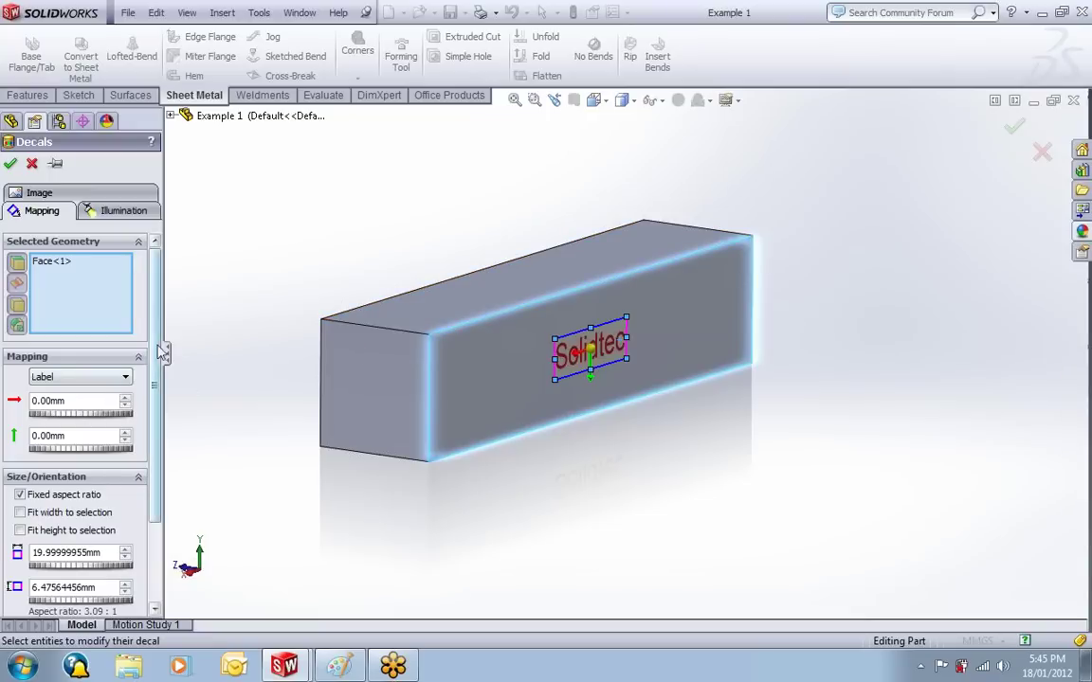
scroll(118, 400, "down", 3)
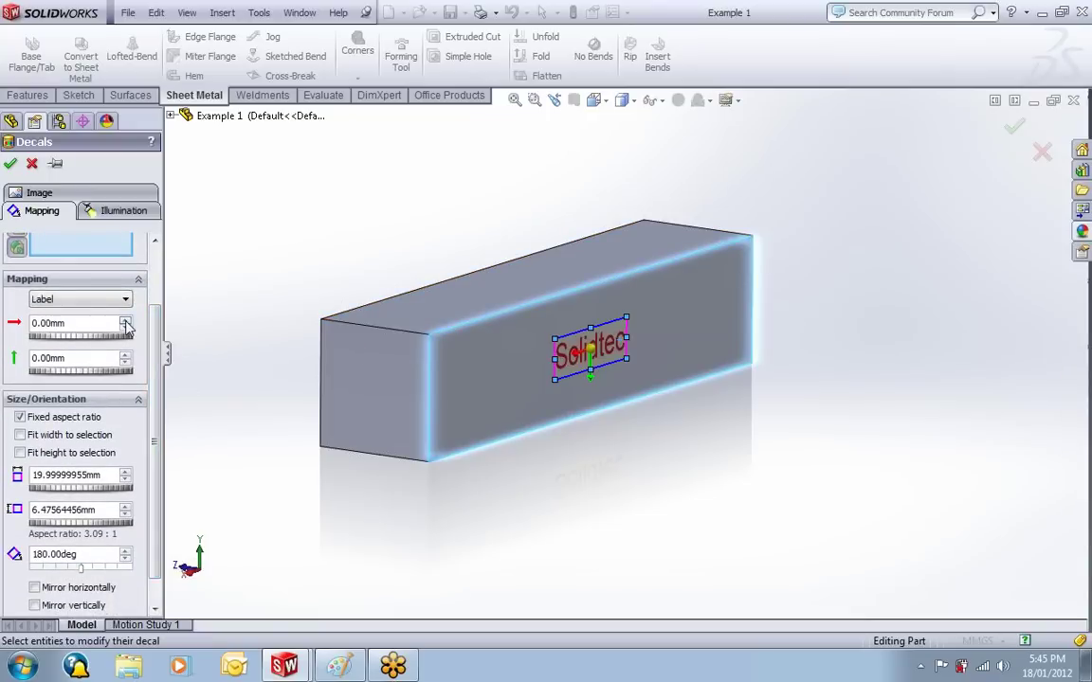
left_click(125, 321)
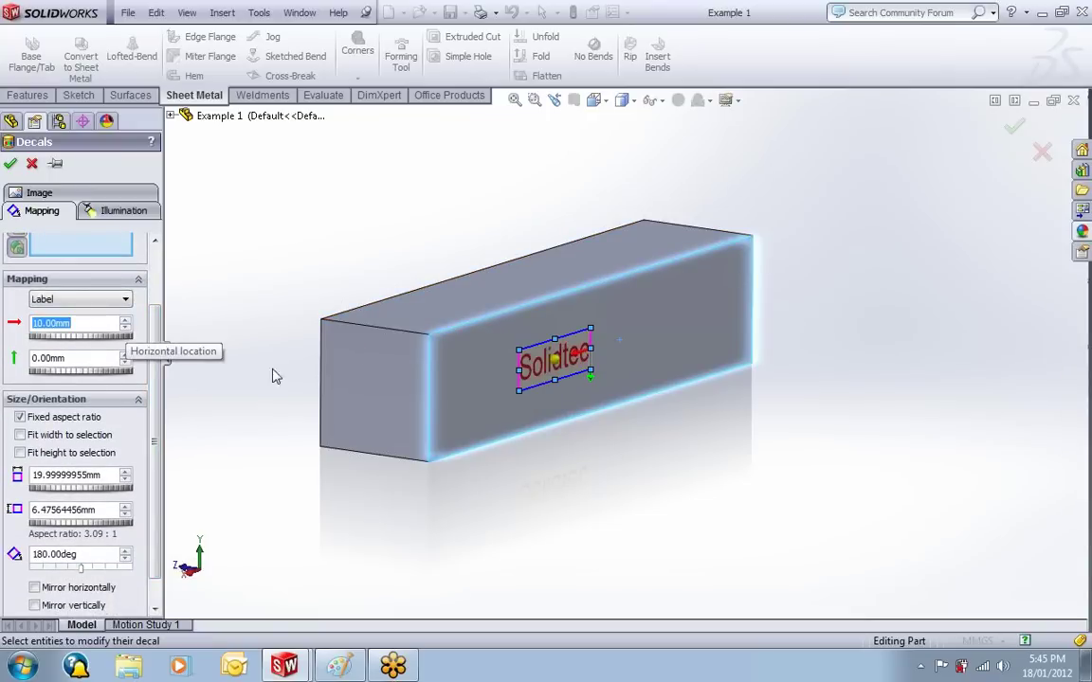
left_click(125, 328)
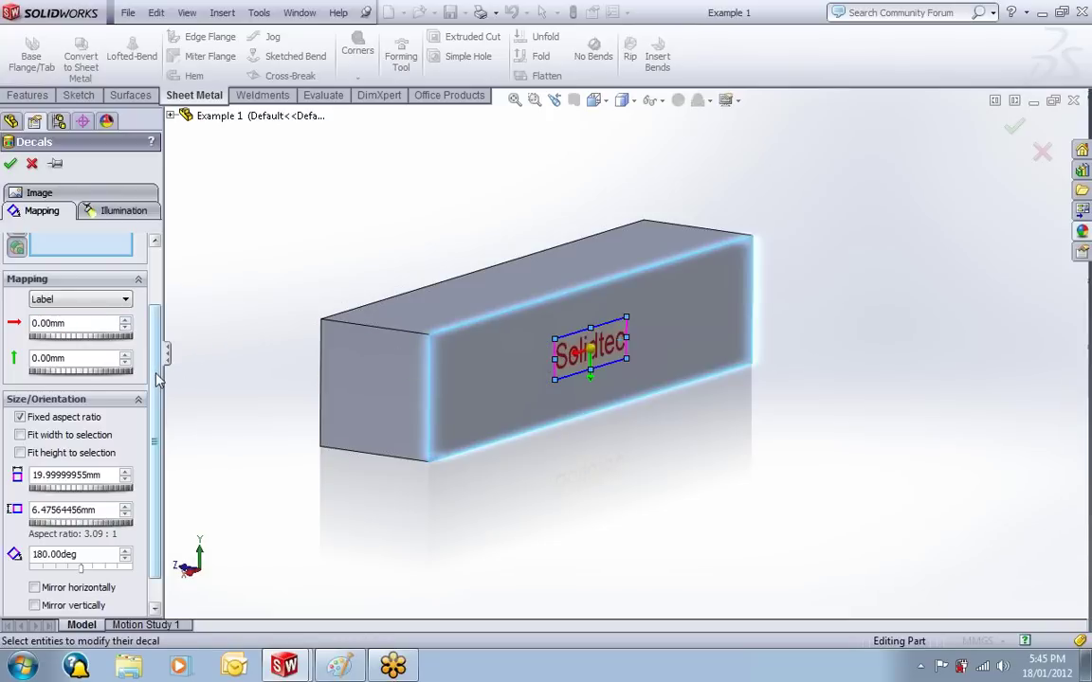
scroll(144, 343, "down", 1)
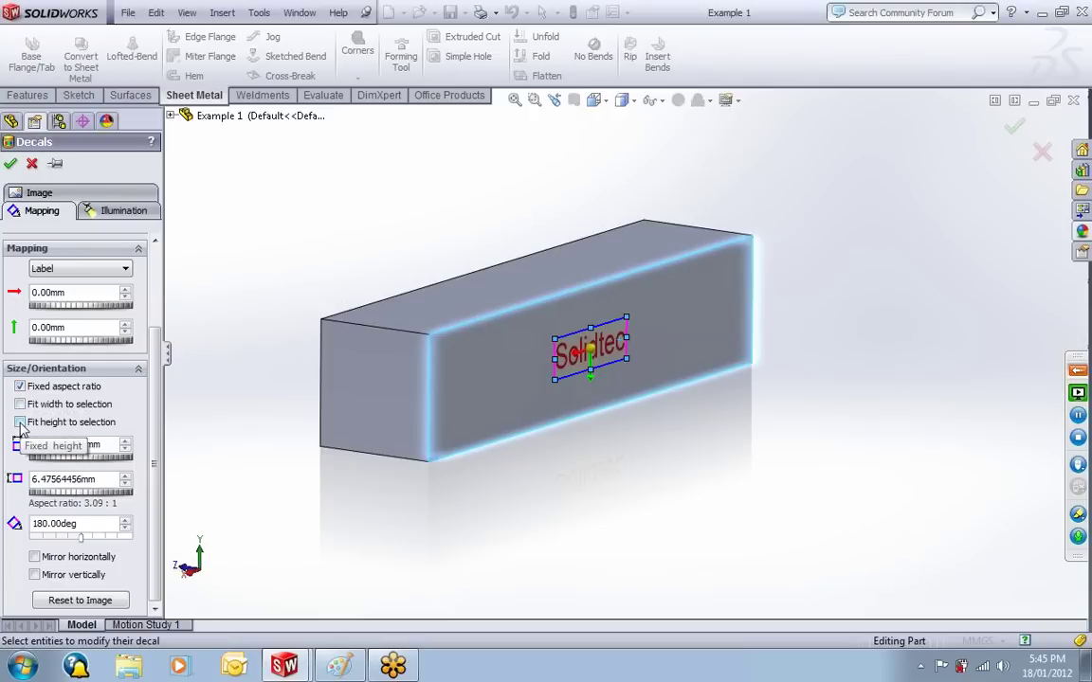
- Try fitting the decal to face width and height, then clear both and halve its size
left_click(20, 405)
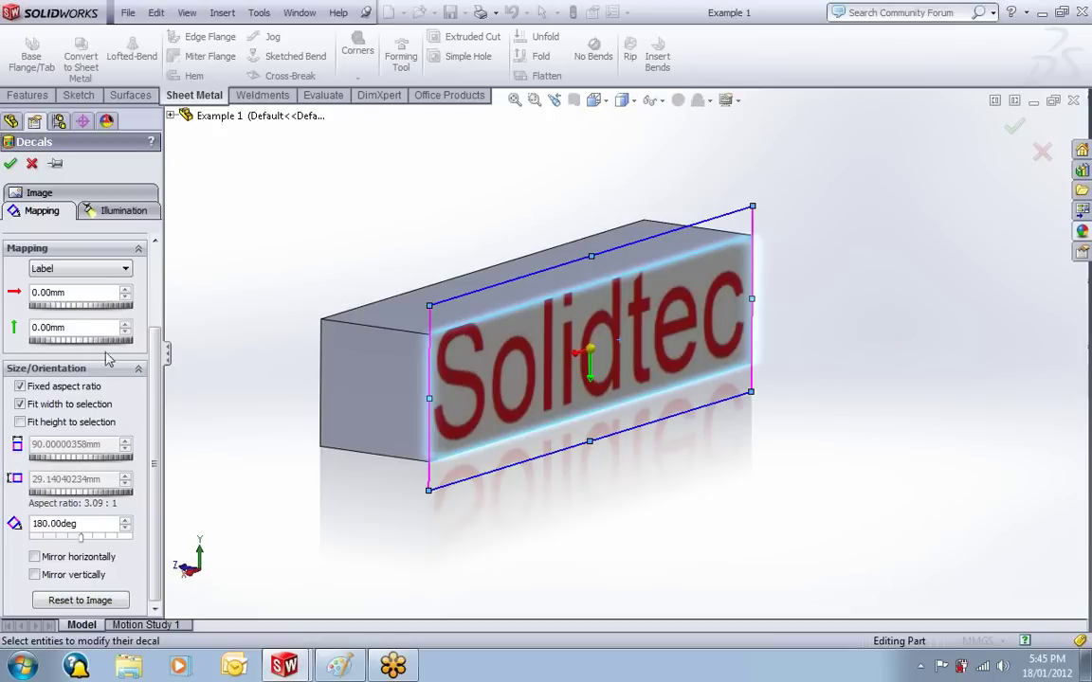
left_click(20, 423)
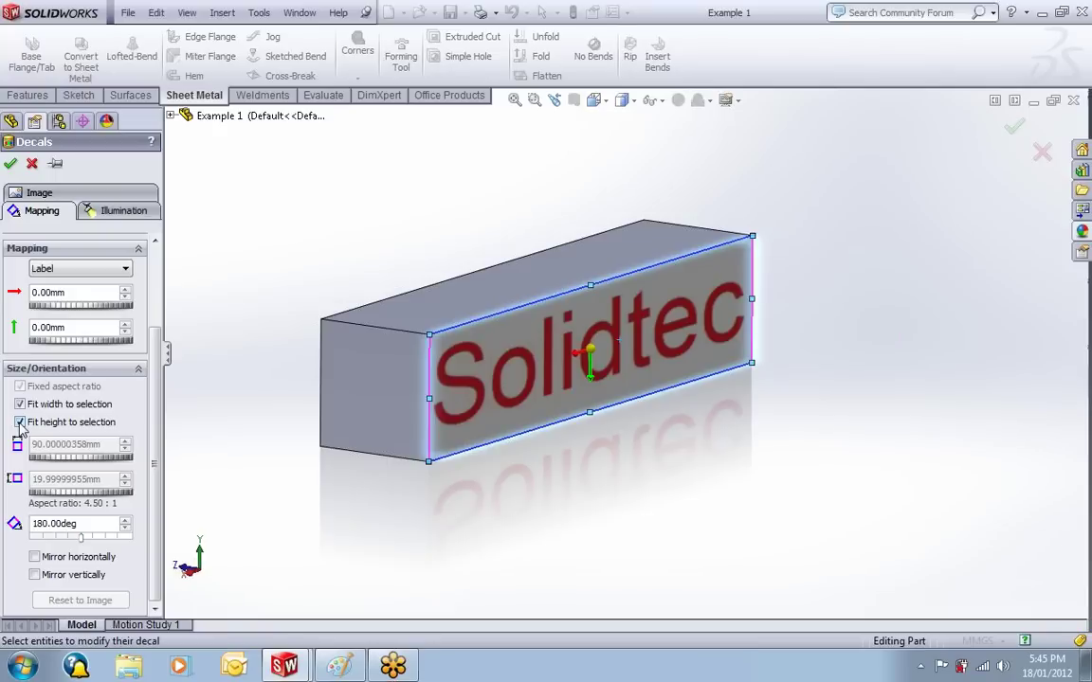
left_click(20, 423)
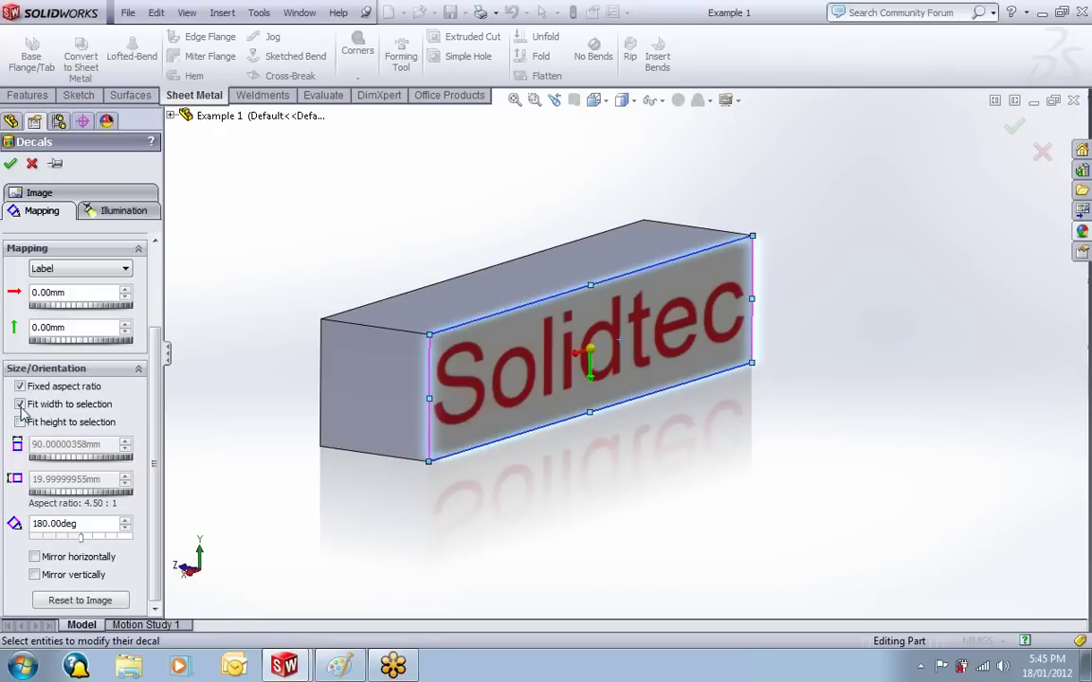
left_click(20, 404)
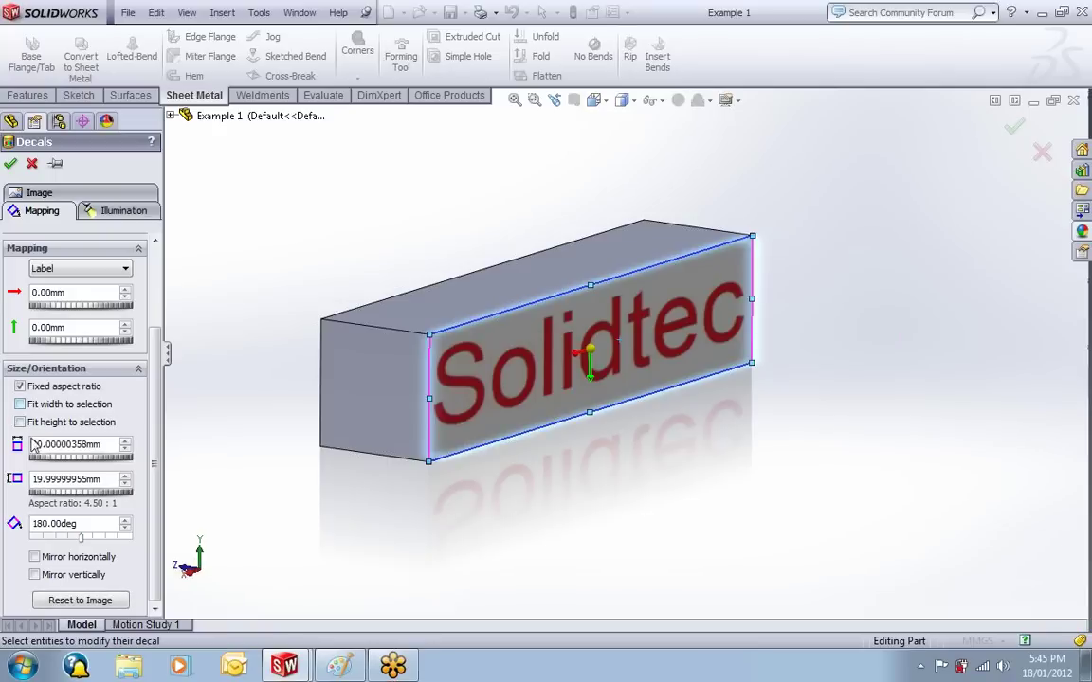
left_click(126, 484)
scroll(126, 484, "up", 2)
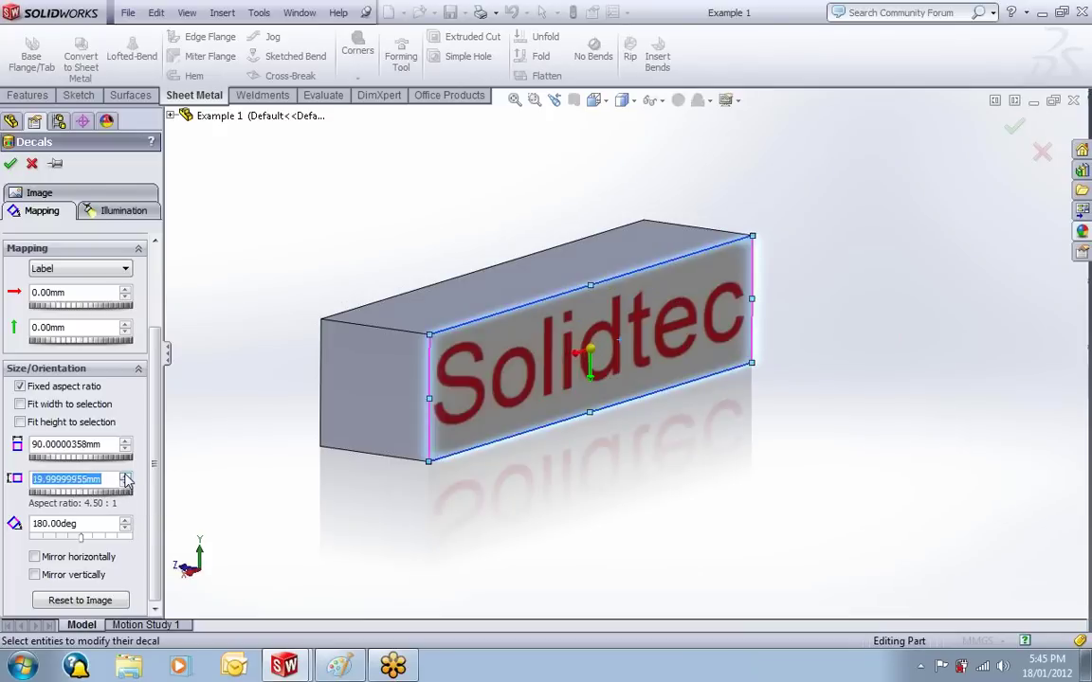
scroll(126, 484, "down", 2)
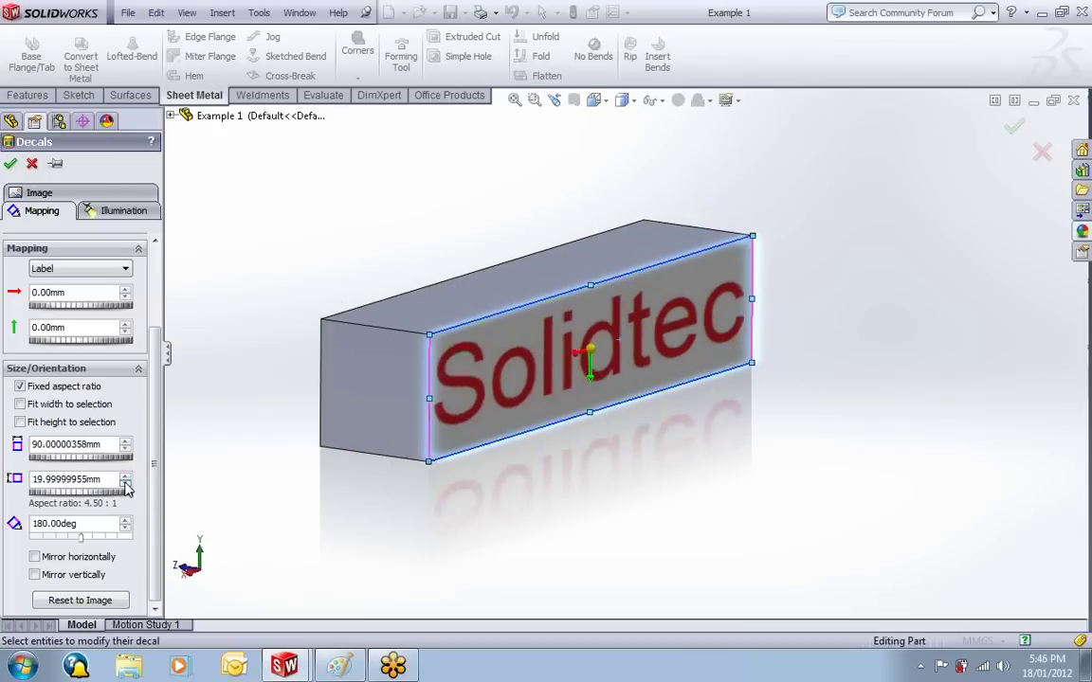
- Fit the decal to both face width and height, leaving horizontal and vertical mirroring off
left_click(20, 404)
left_click(20, 422)
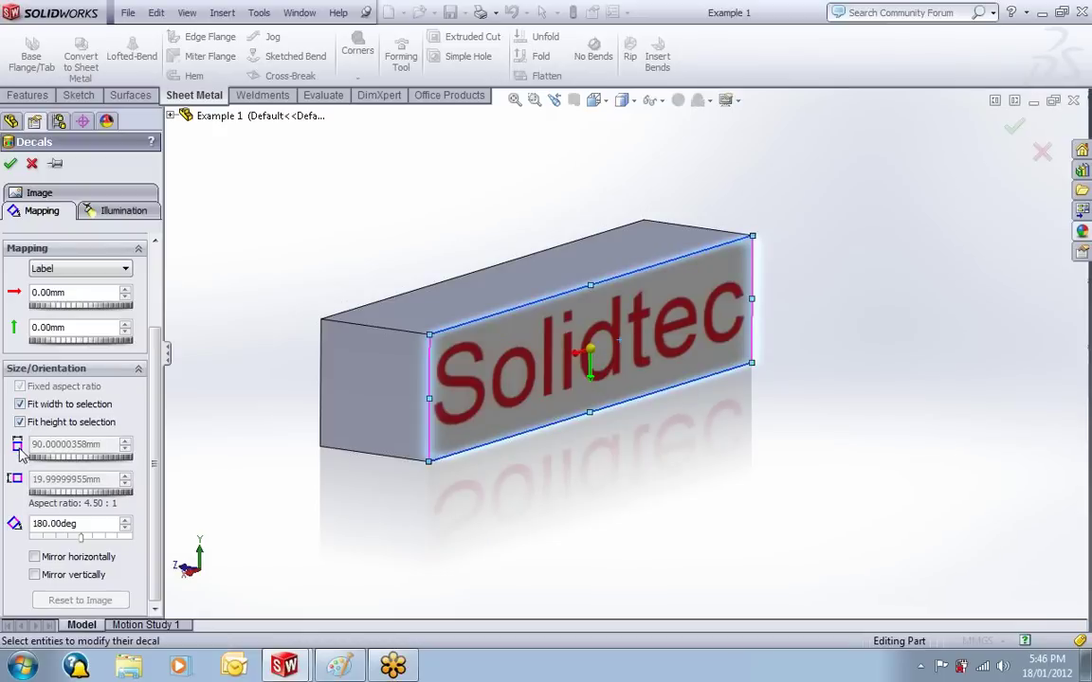
left_click(38, 556)
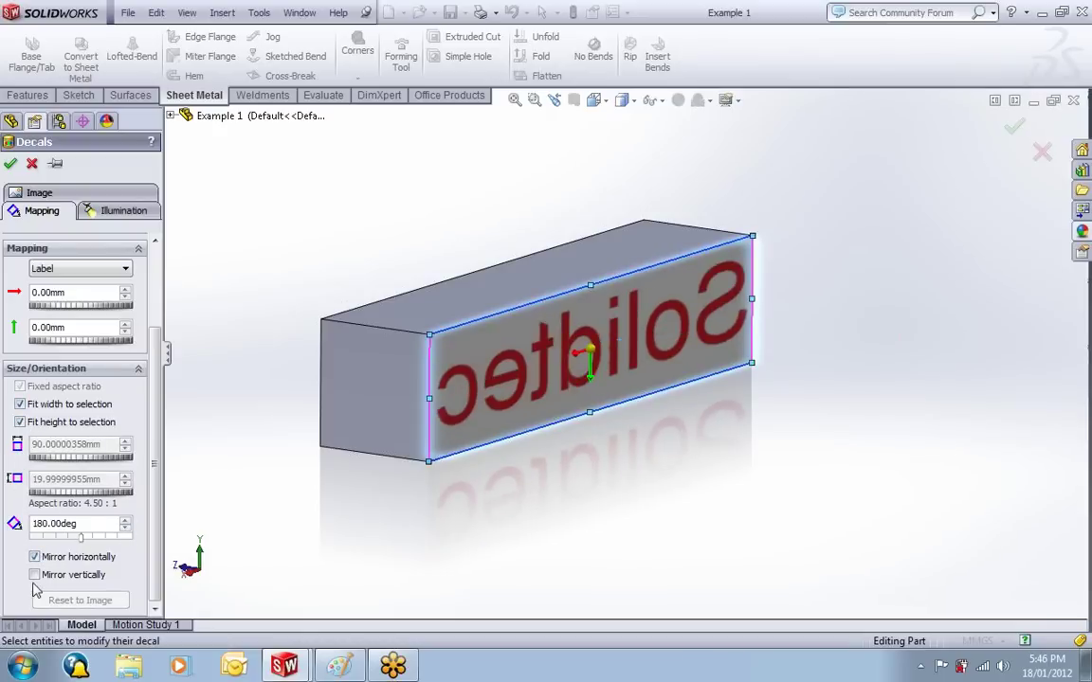
left_click(35, 575)
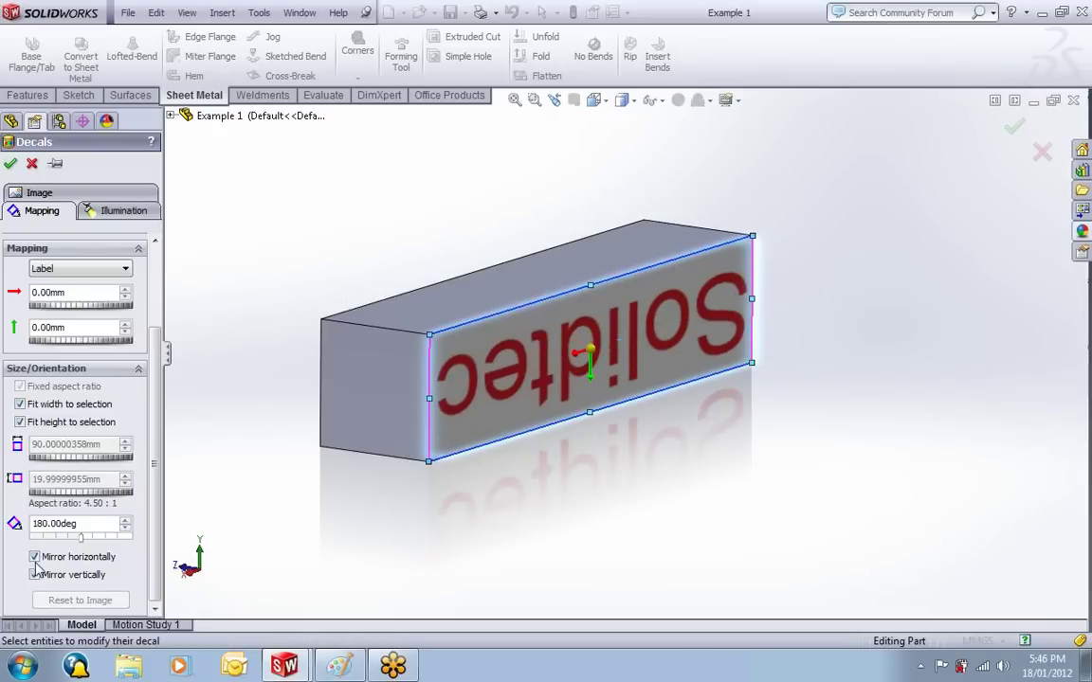
left_click(35, 557)
left_click(35, 575)
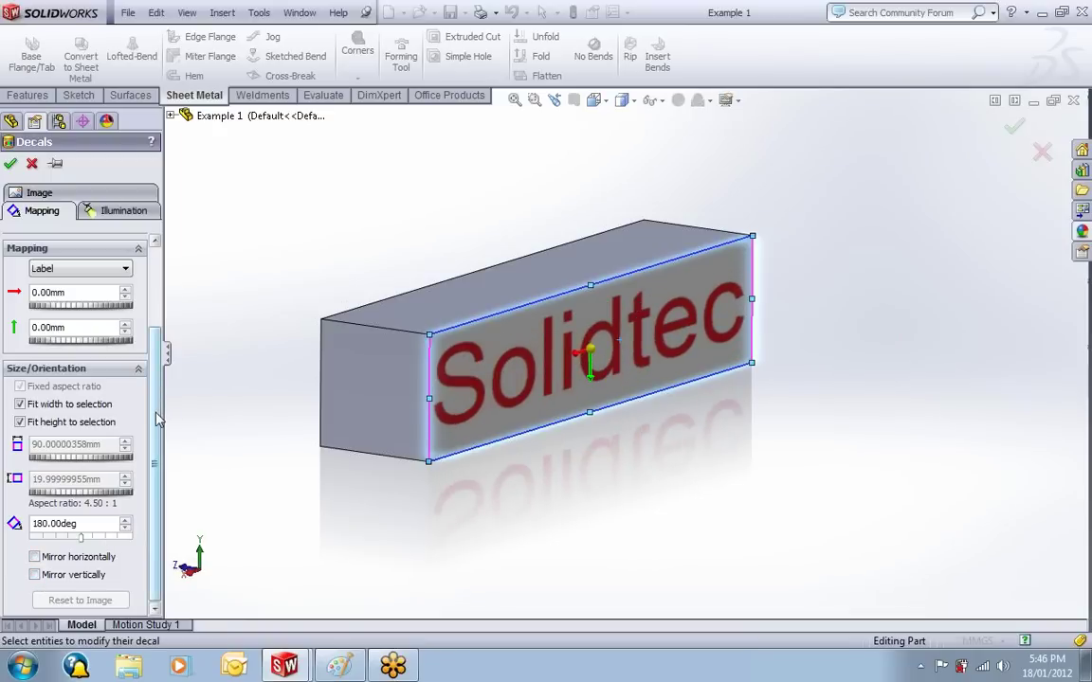
scroll(157, 386, "up", 1)
scroll(158, 385, "up", 1)
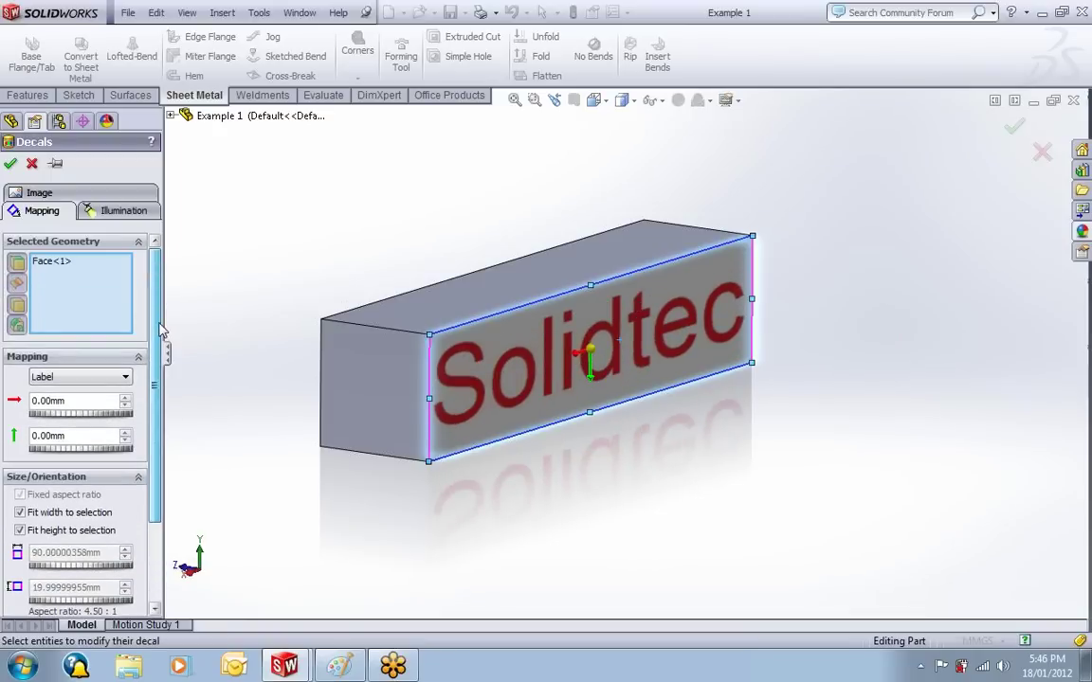
- Set the decal's Illumination to Use underlying appearance
left_click(117, 213)
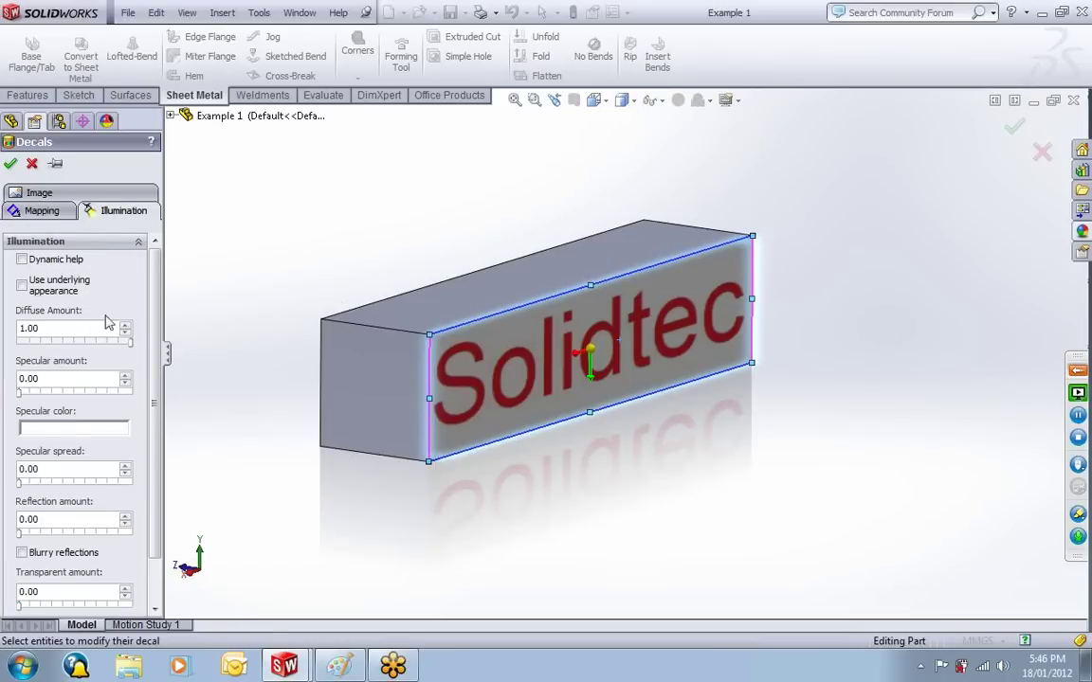
scroll(139, 327, "down", 1)
scroll(157, 327, "up", 1)
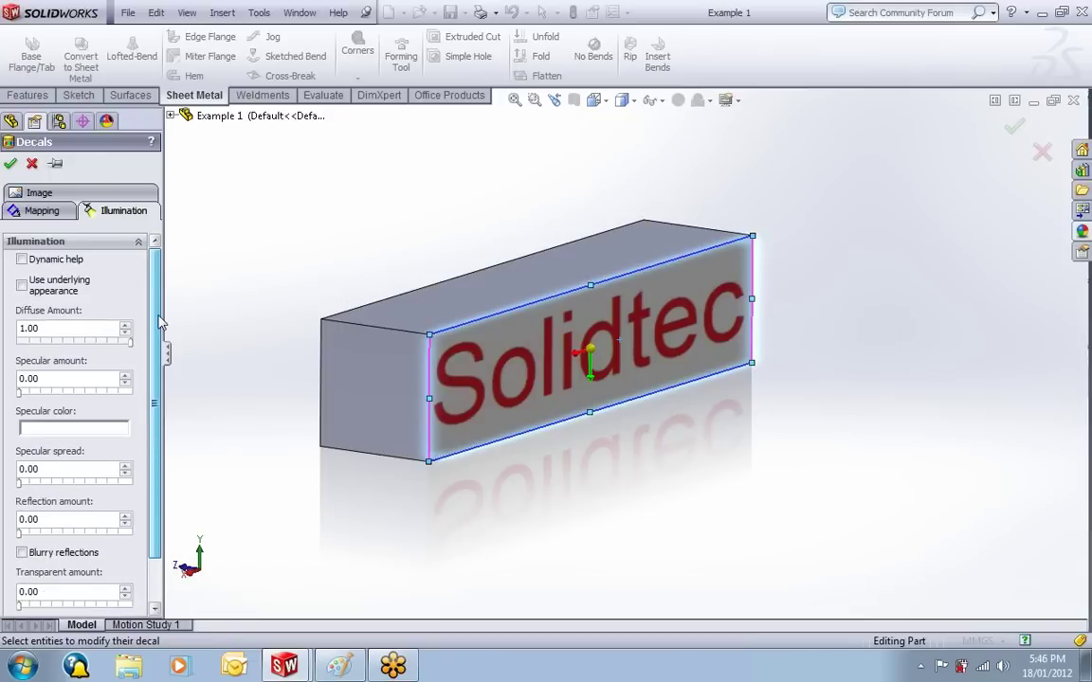
left_click(20, 285)
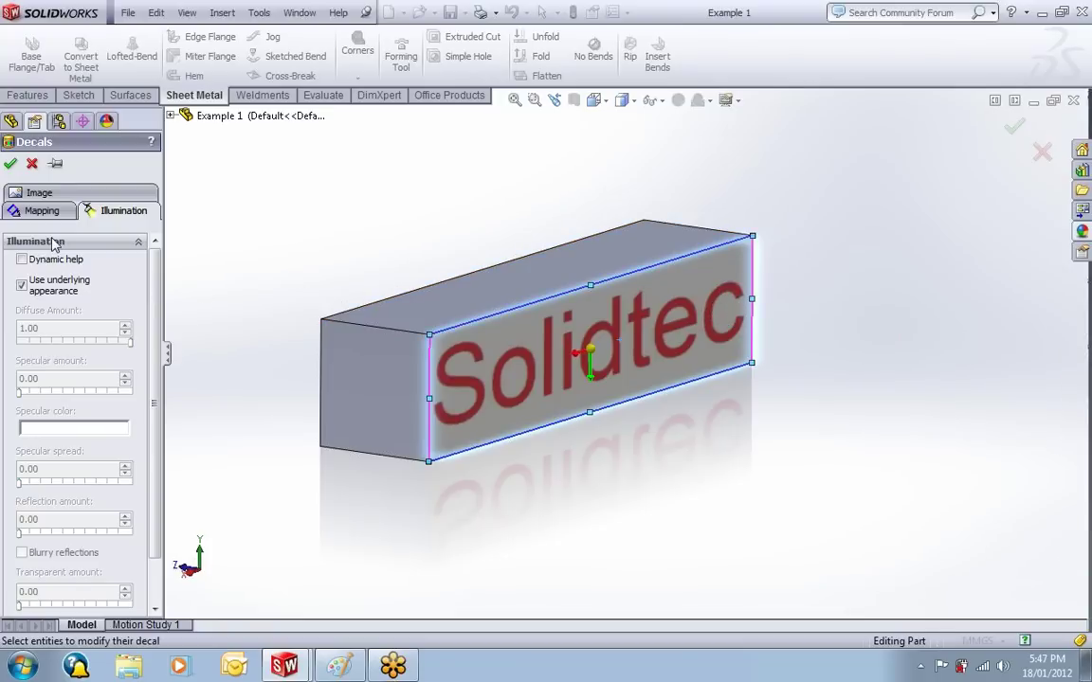
left_click(53, 191)
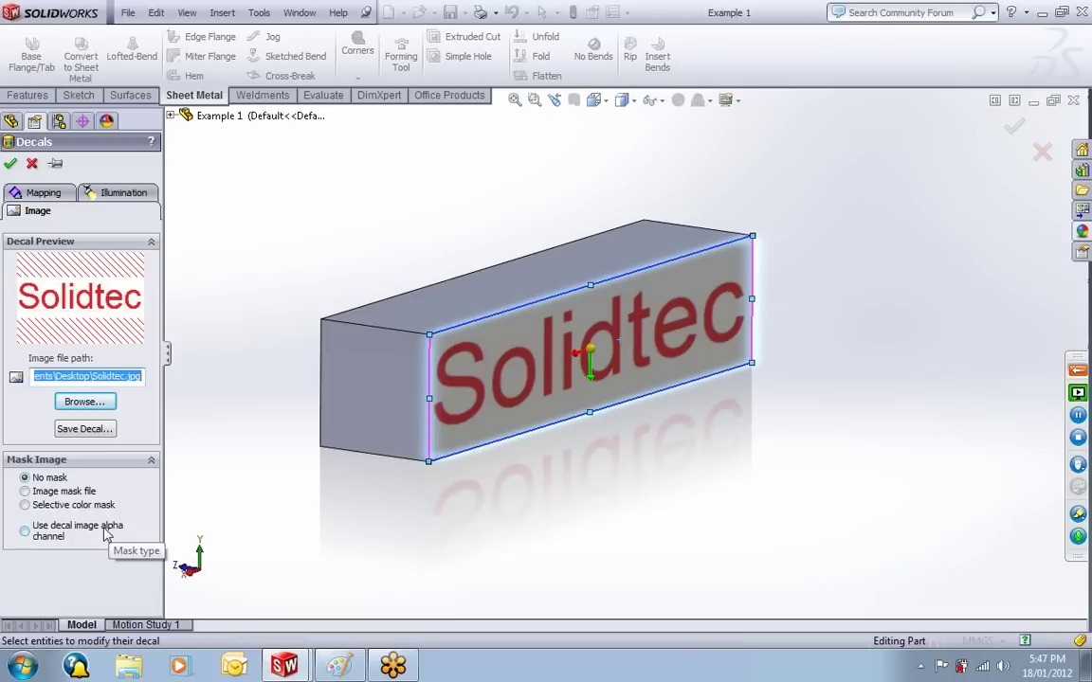
- Choose Selective color mask for the Solidtec decal and begin picking the mask colour
left_click(38, 505)
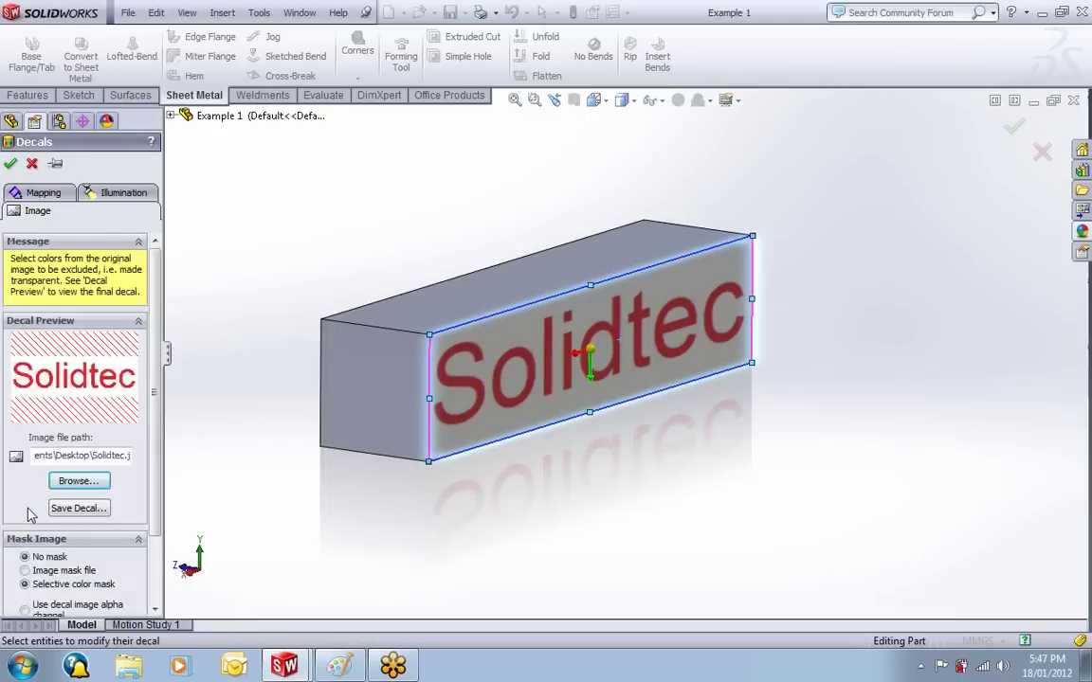
scroll(142, 403, "down", 3)
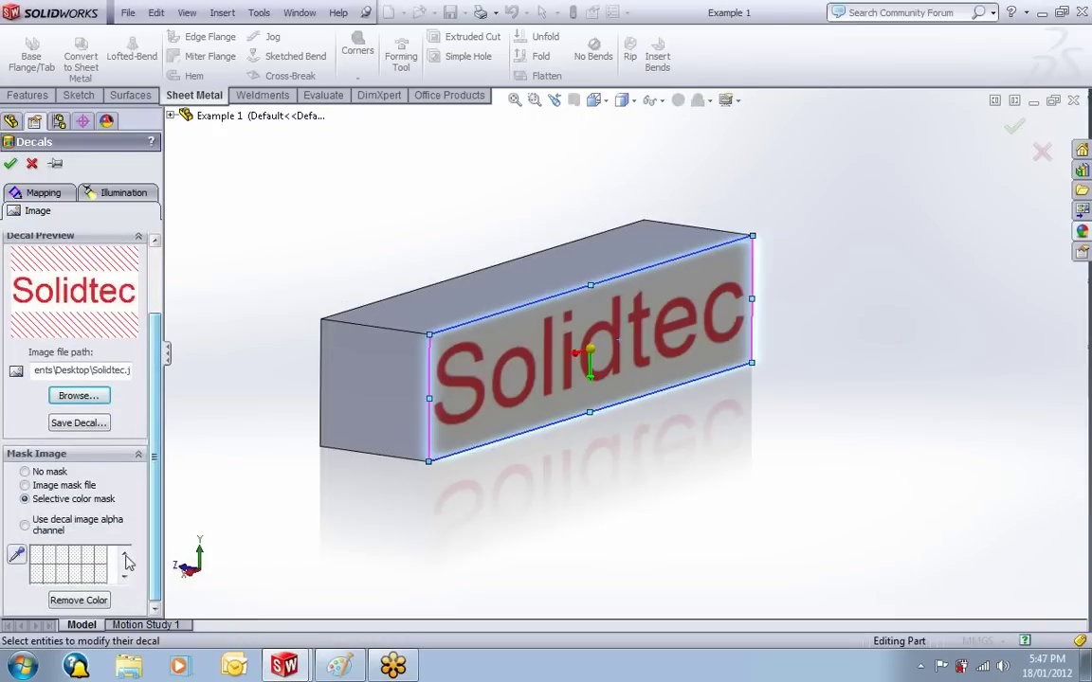
left_click(16, 556)
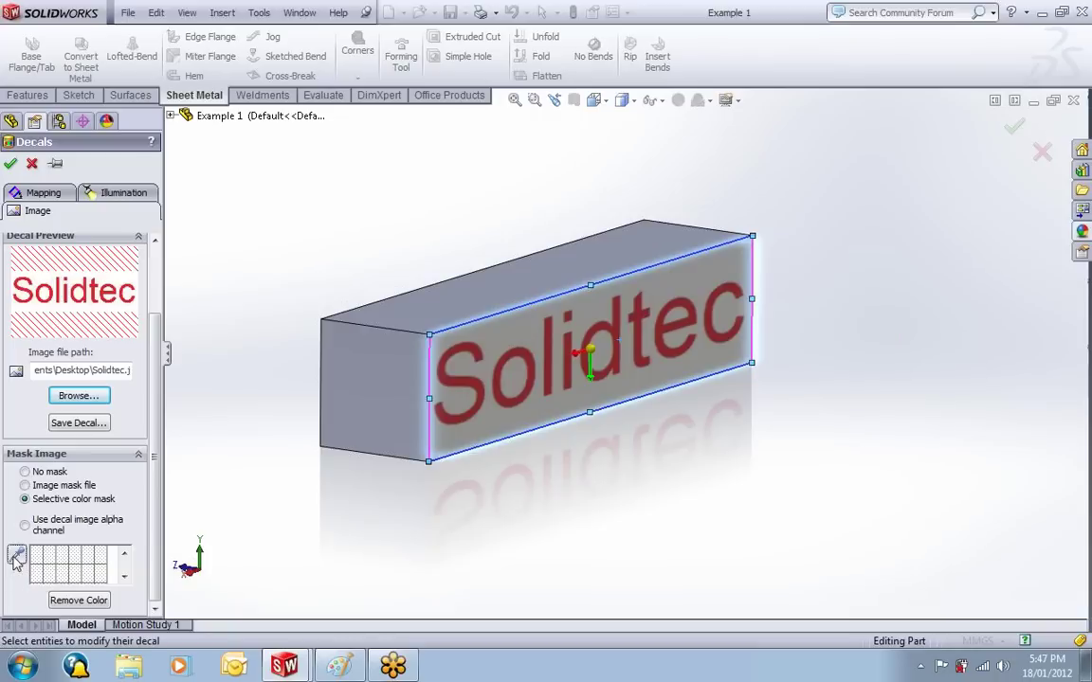
- Switch the decal mask to Image mask file, exposing the Mask file path and Browse button
left_click(120, 274)
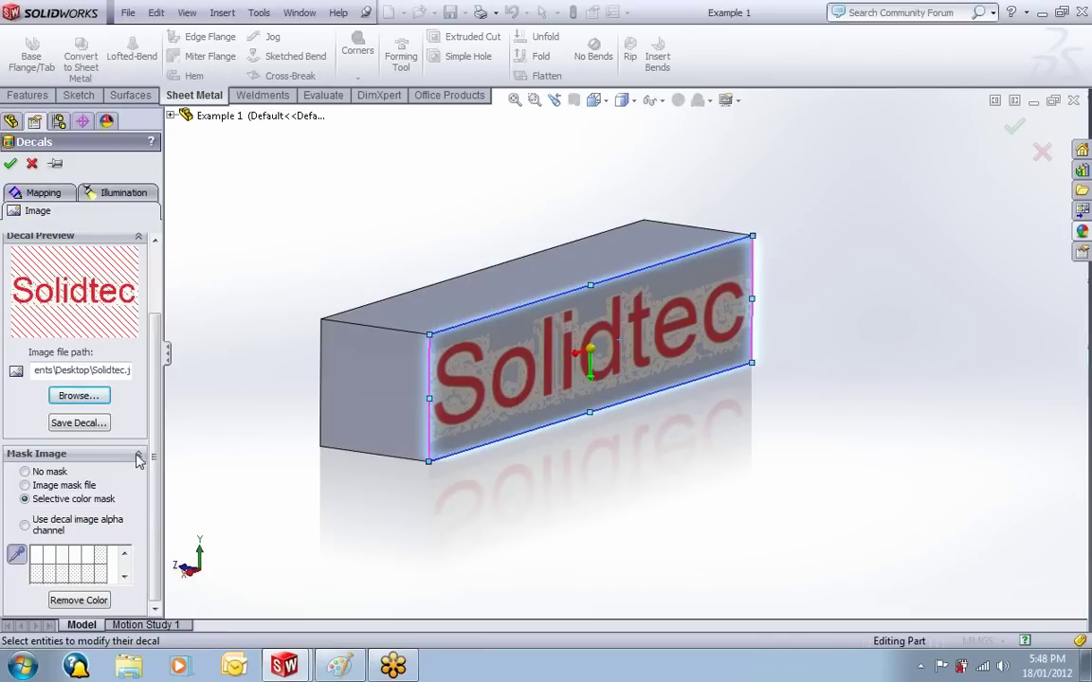
left_click(25, 487)
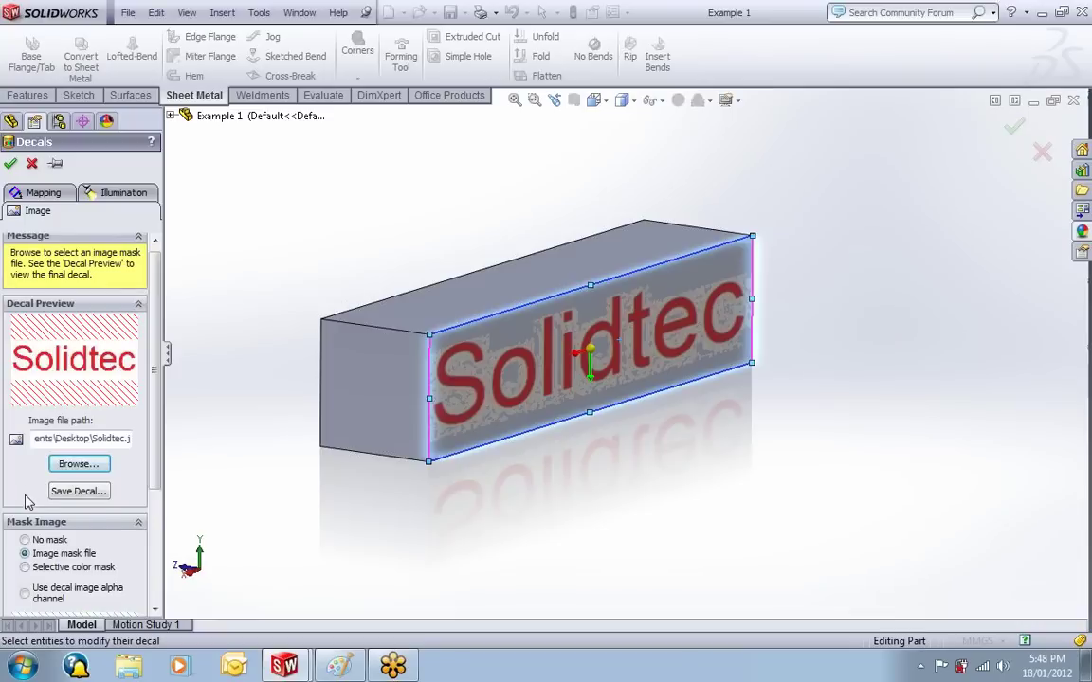
left_click_drag(150, 432, 153, 580)
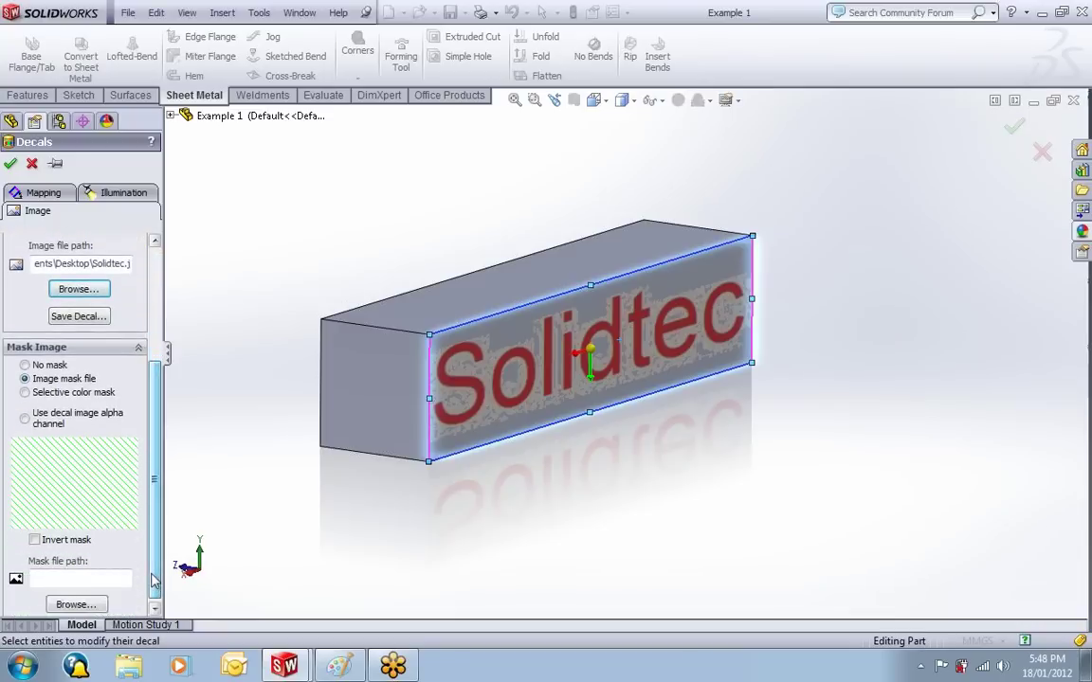
scroll(139, 406, "down", 1)
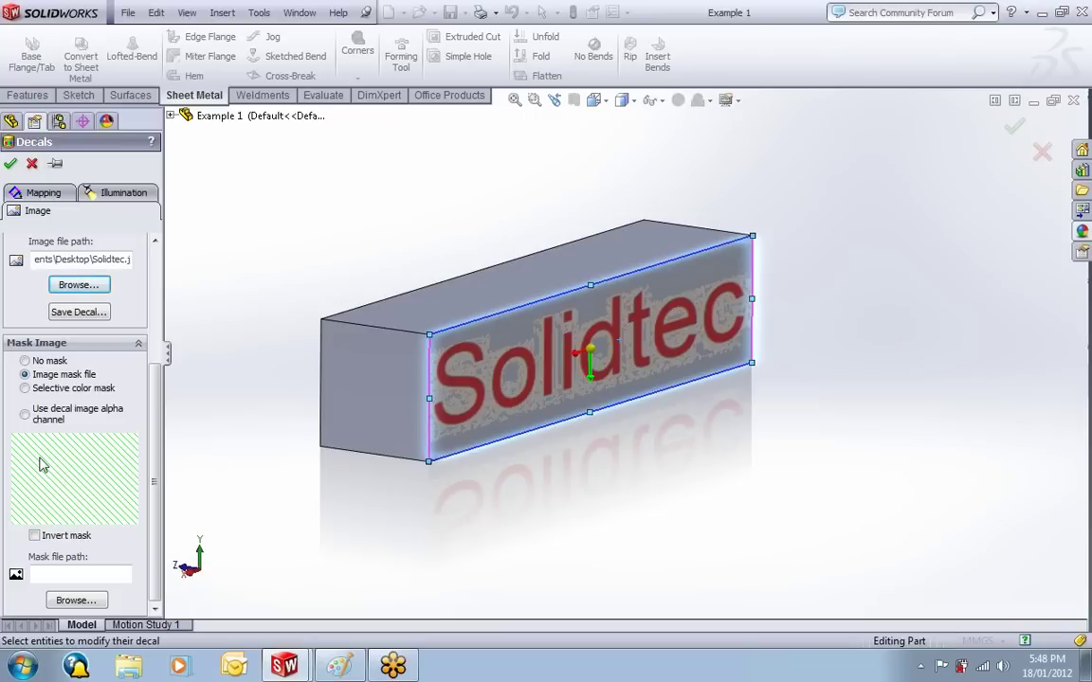
left_click(339, 666)
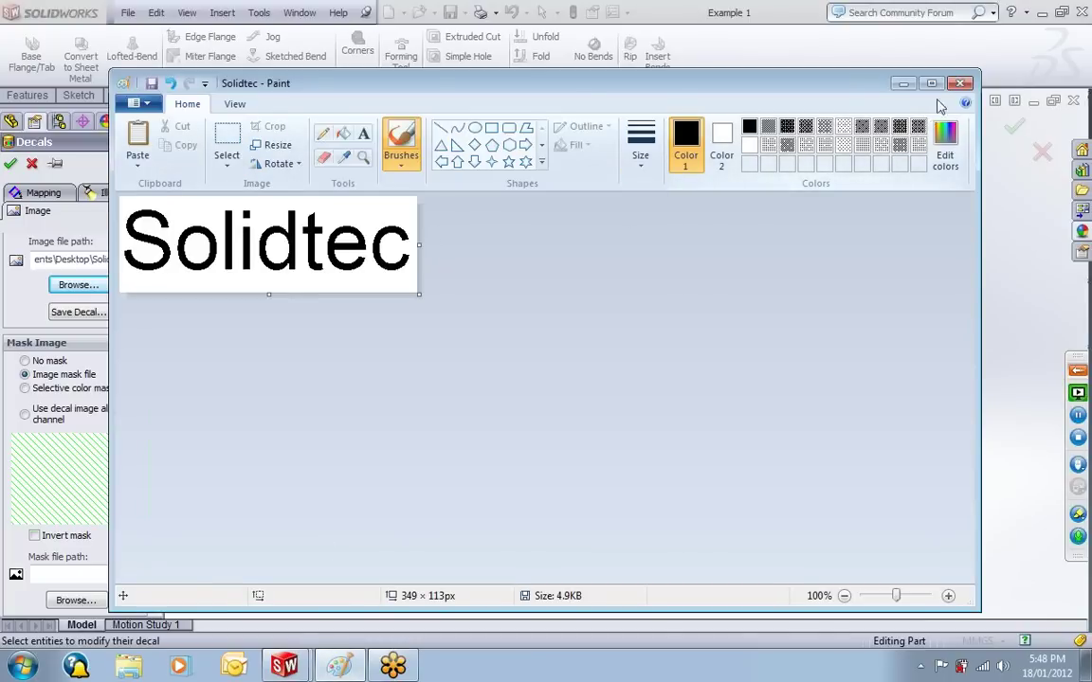
- Close the old Paint window and relaunch Paint from the Start menu search
left_click(962, 88)
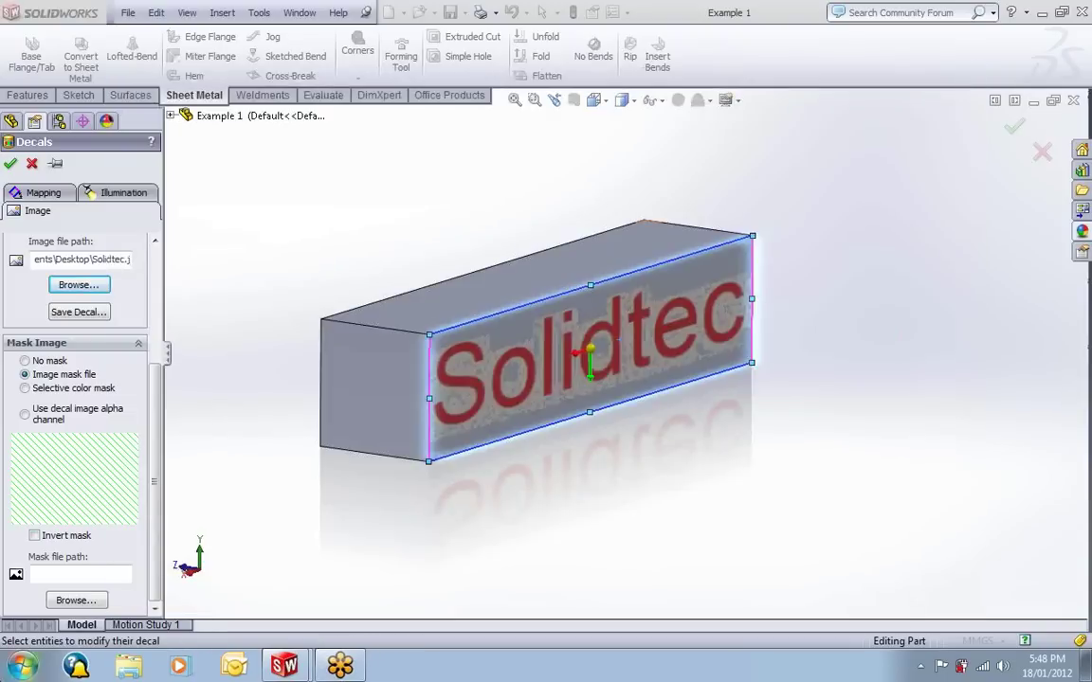
left_click(21, 666)
type("pai")
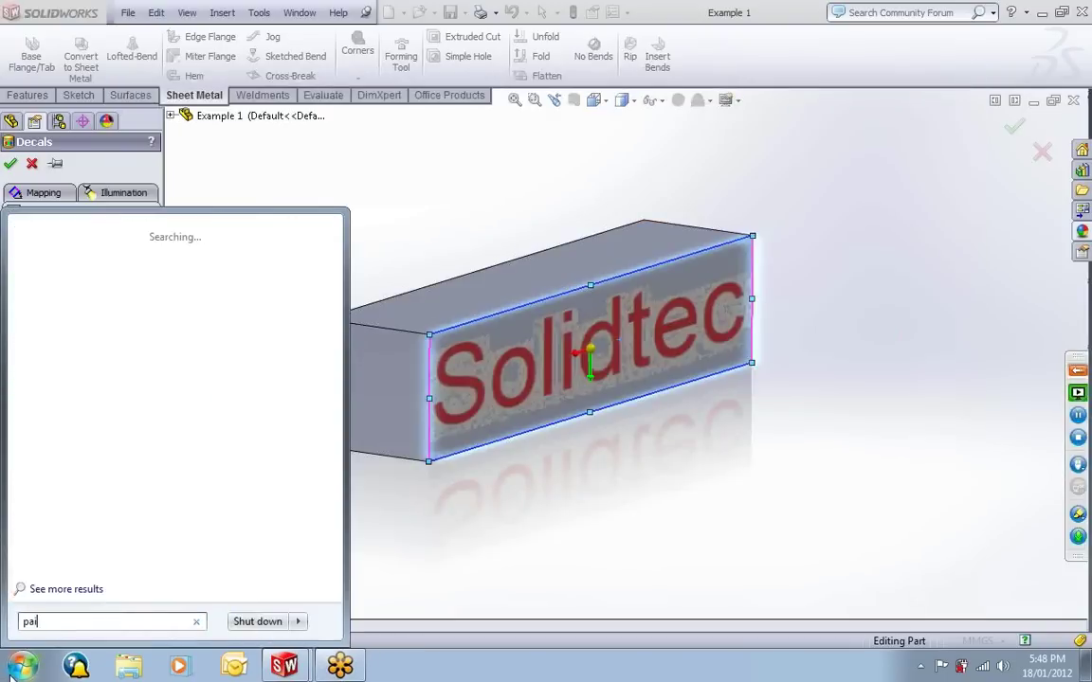
type("nt")
key("Return")
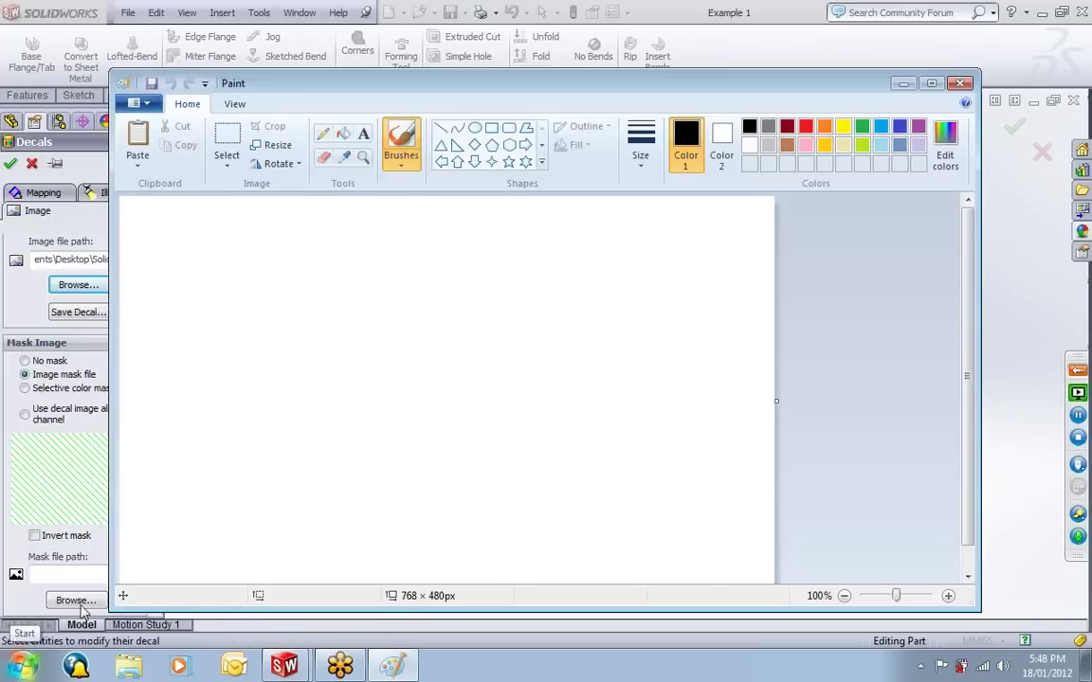
- Open the red Solidtec JPEG from the Desktop in Paint
left_click(140, 103)
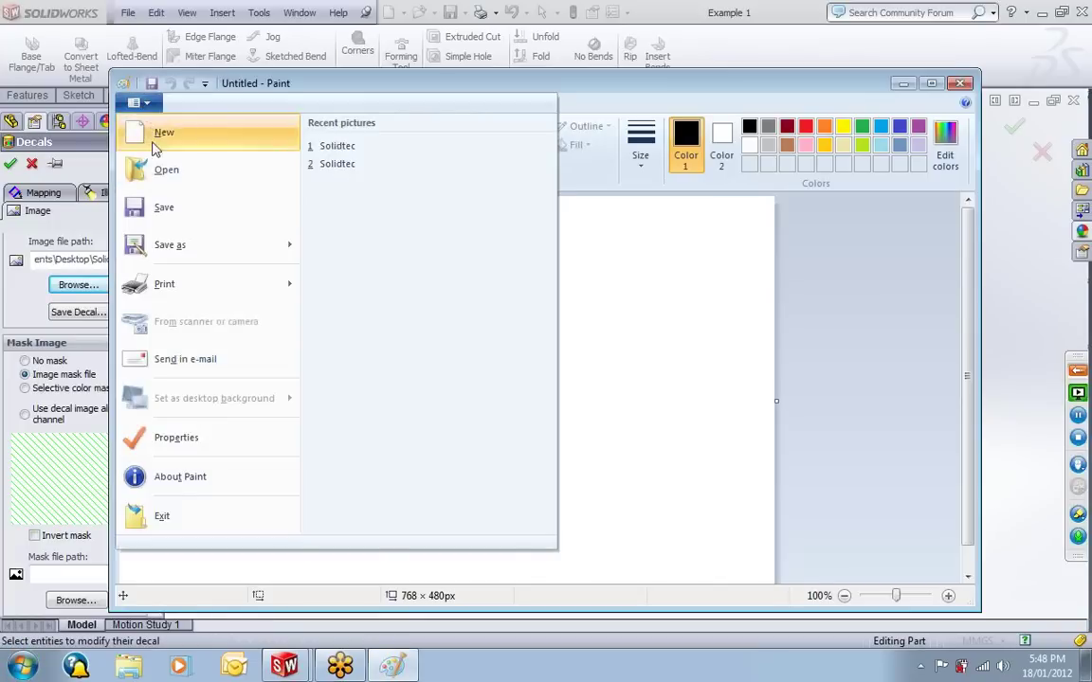
left_click(166, 174)
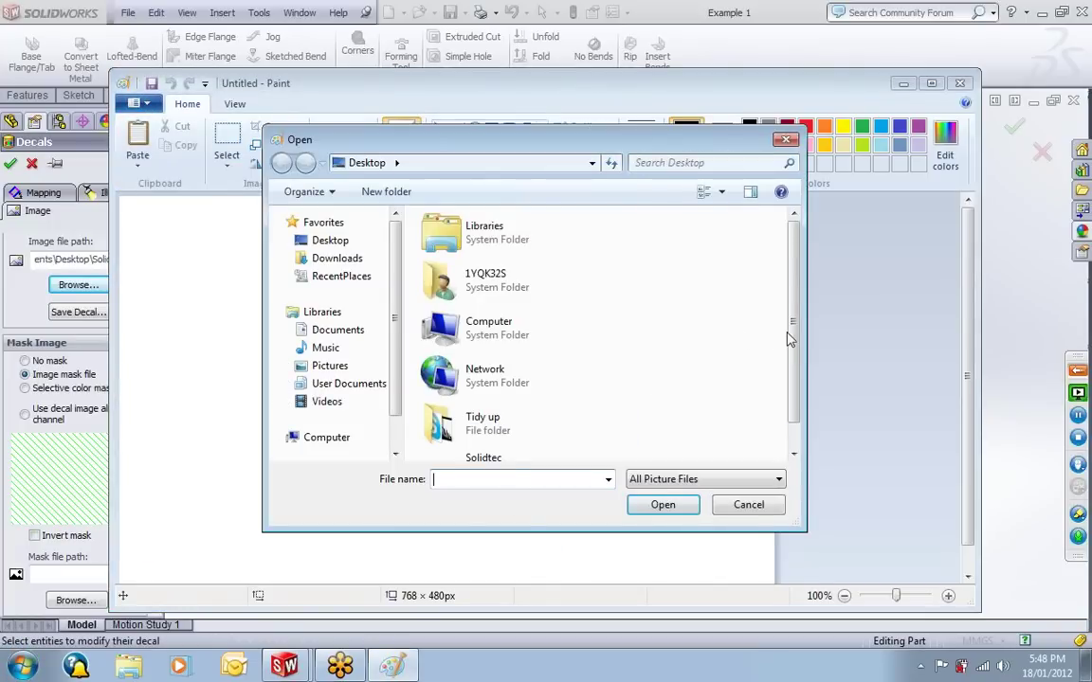
left_click_drag(787, 337, 796, 376)
left_click(478, 447)
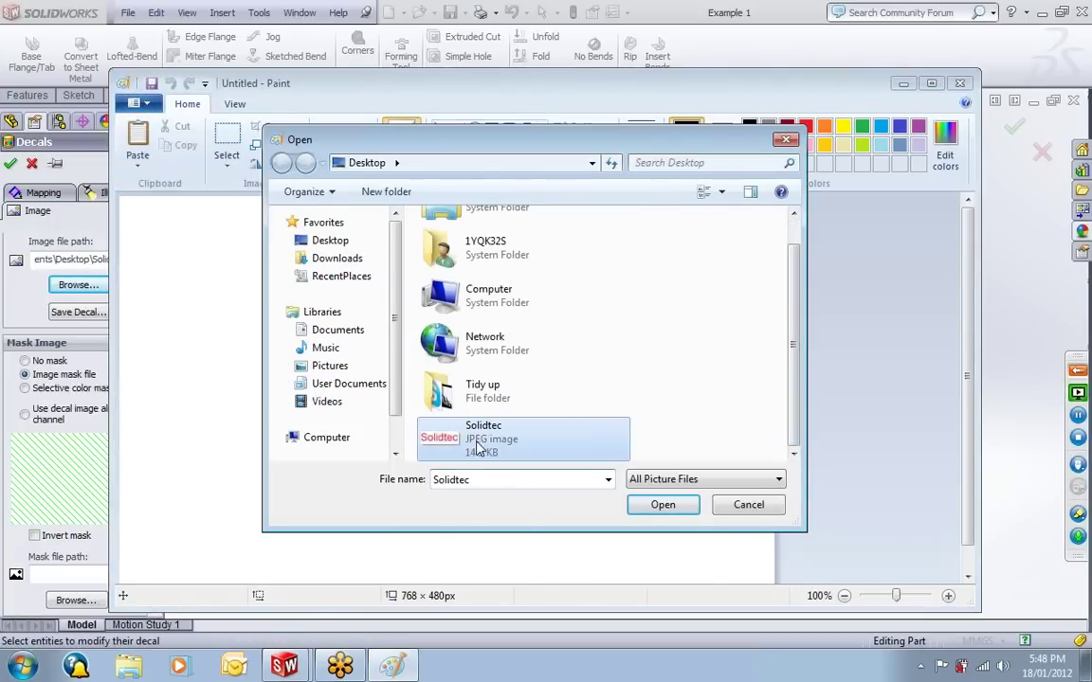
left_click(652, 509)
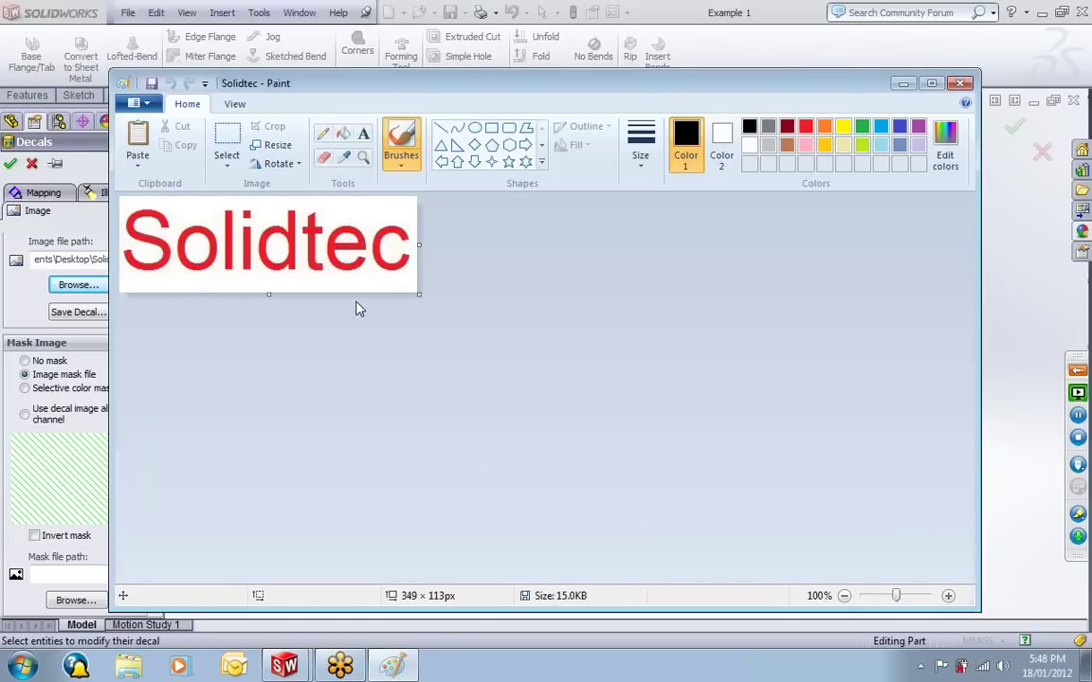
- Save the logo as a Monochrome Bitmap named 'Solidtec BW', accept the quality warning, minimize Paint
left_click(137, 103)
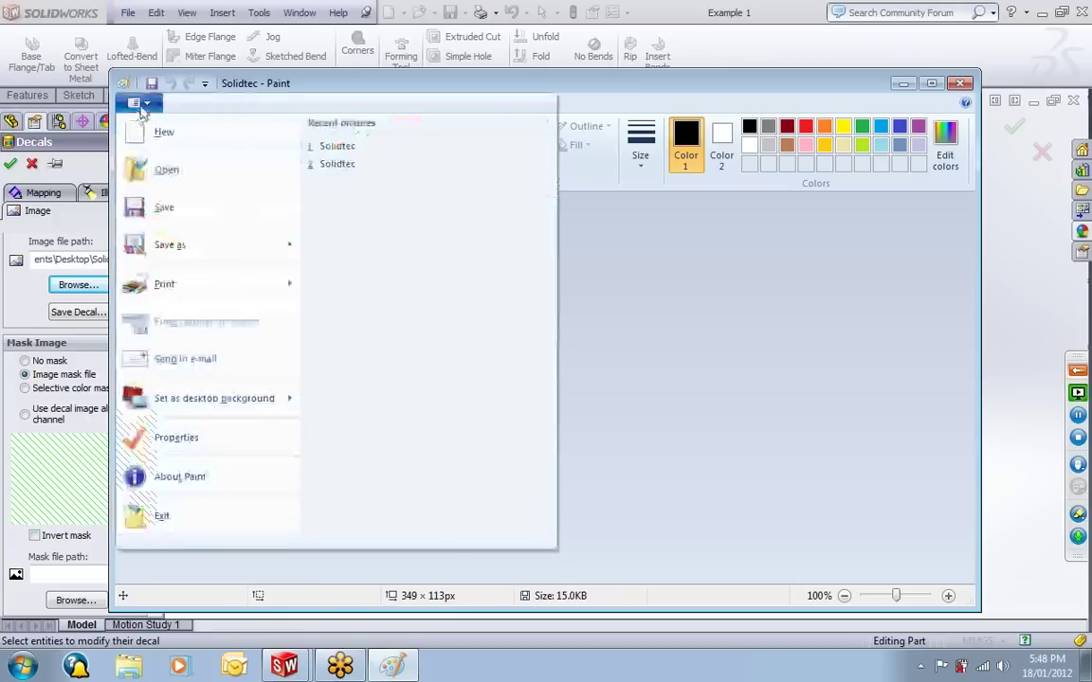
mouse_move(212, 248)
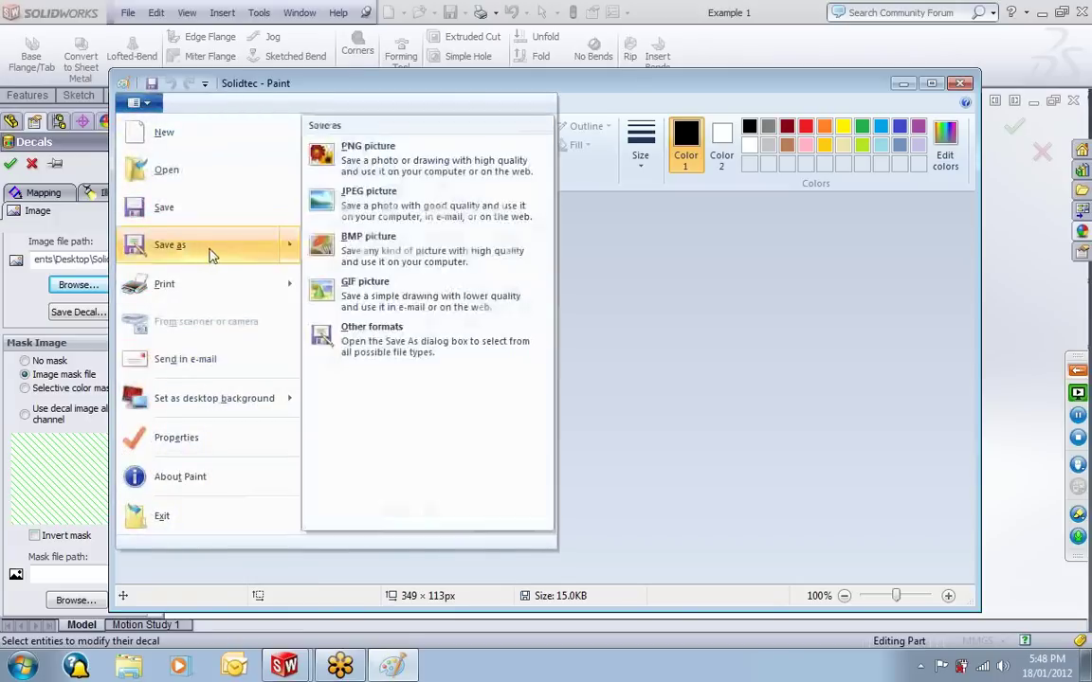
left_click(383, 337)
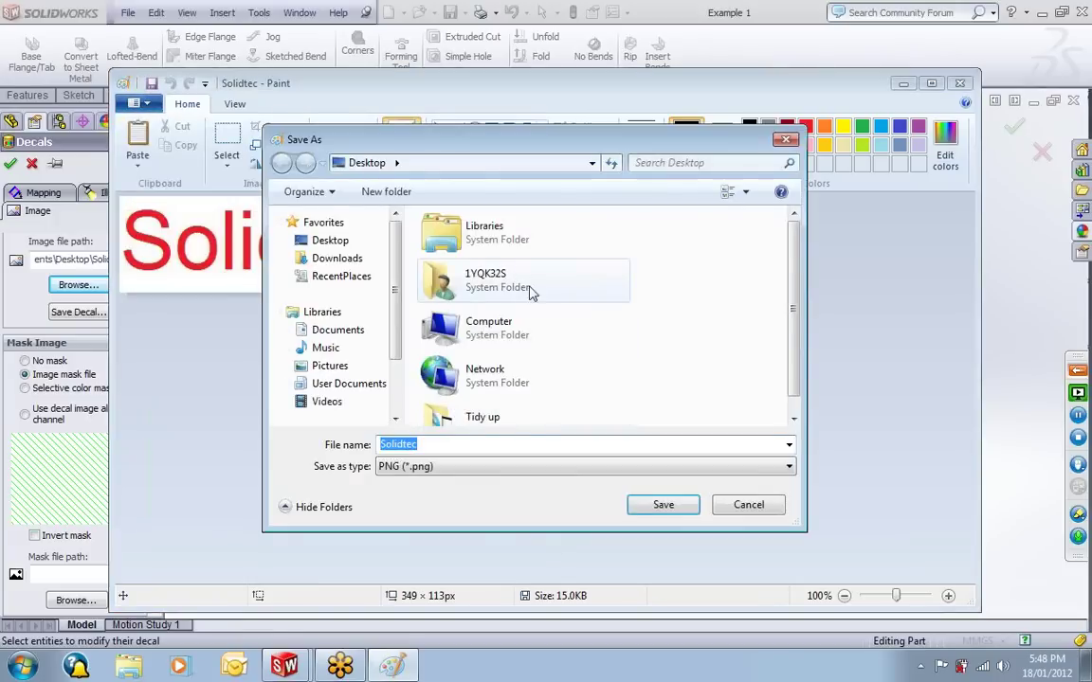
left_click(789, 467)
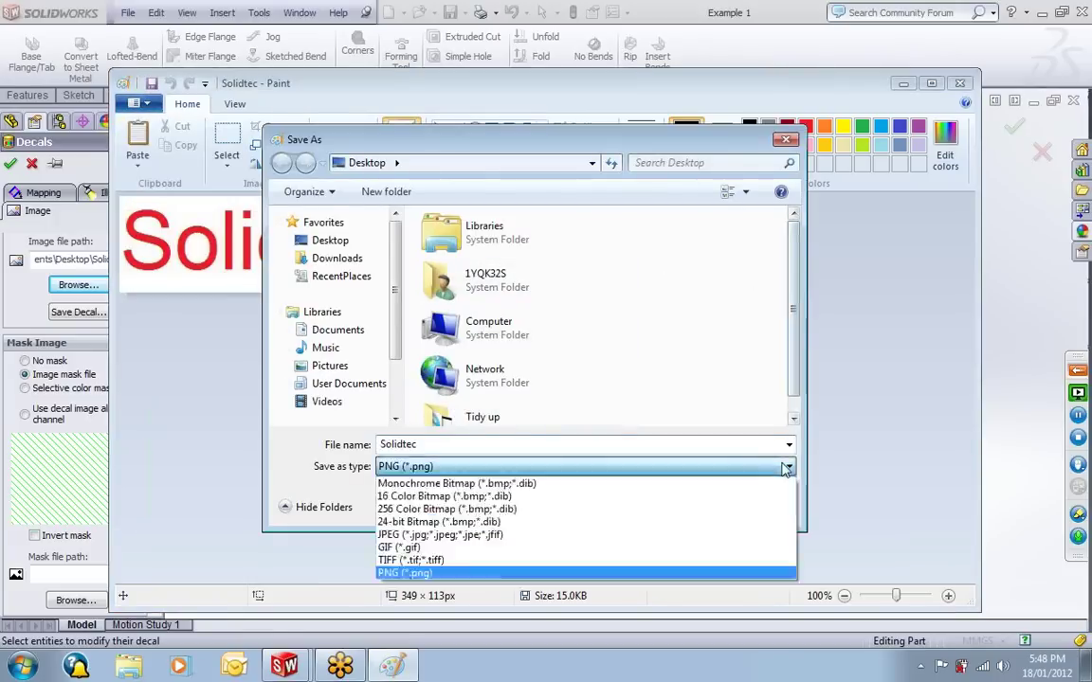
left_click(549, 484)
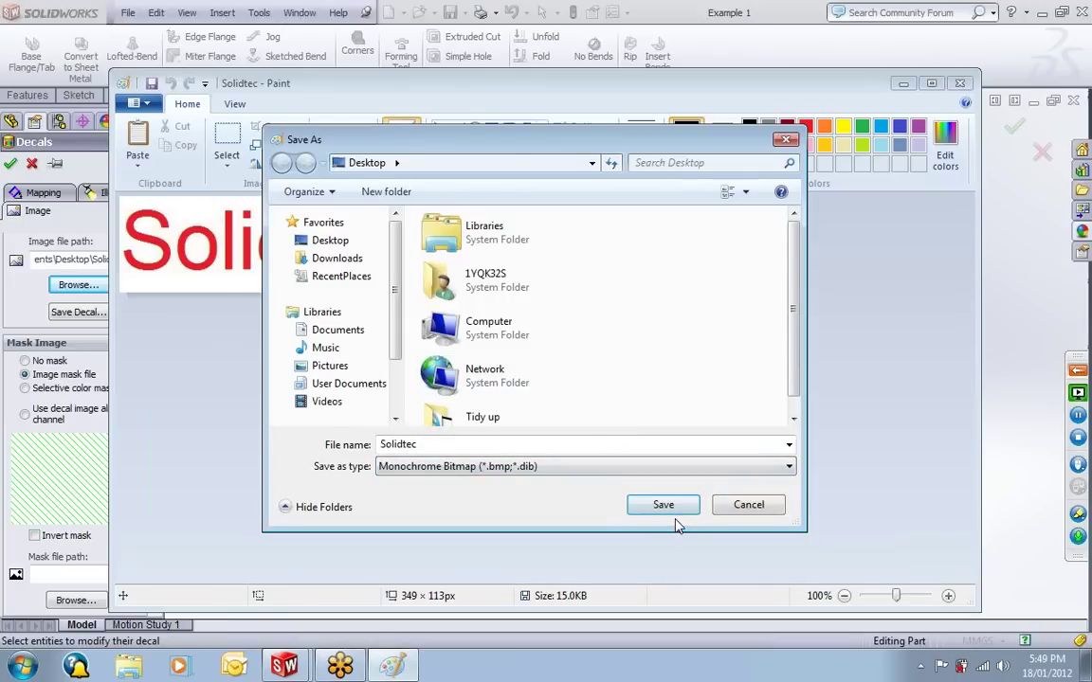
double_click(482, 446)
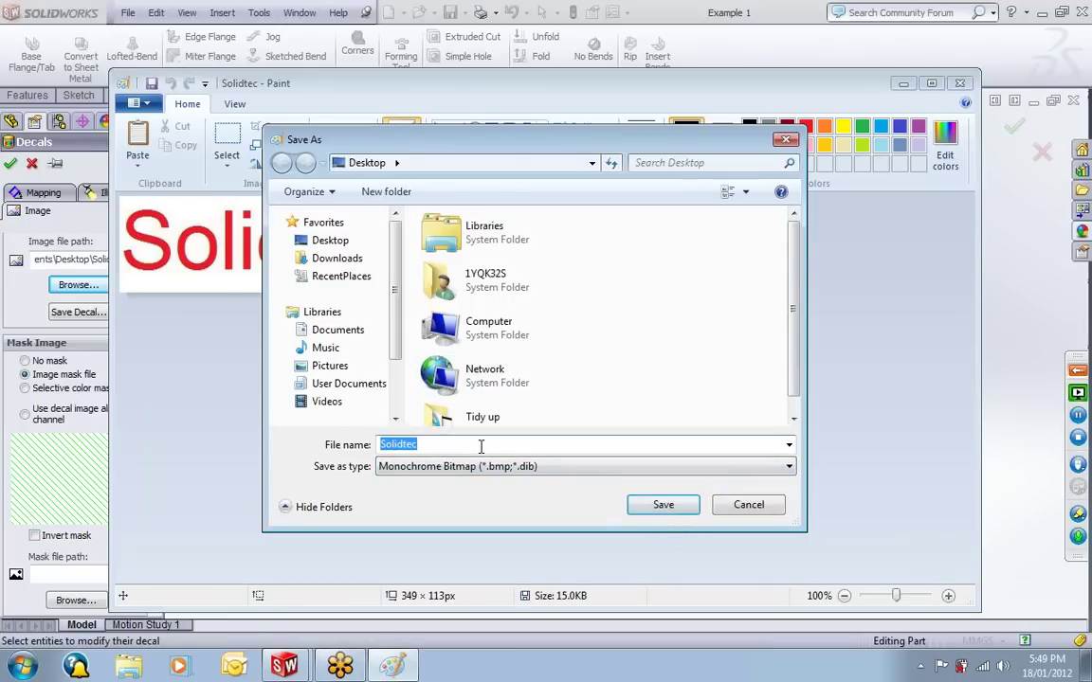
left_click(481, 445)
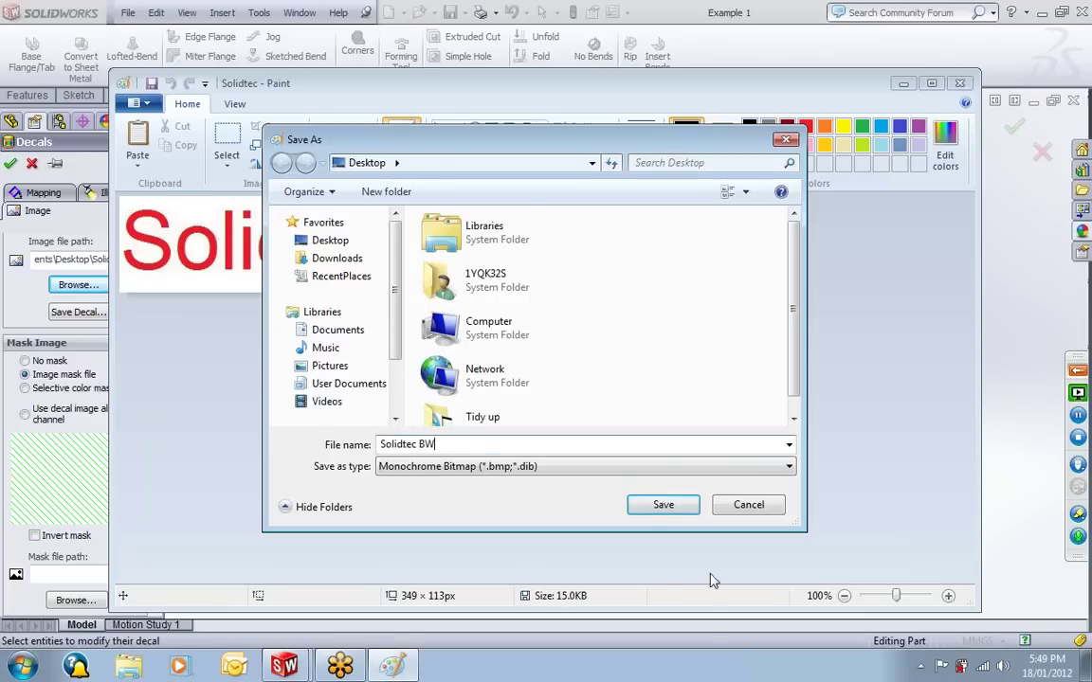
left_click(663, 505)
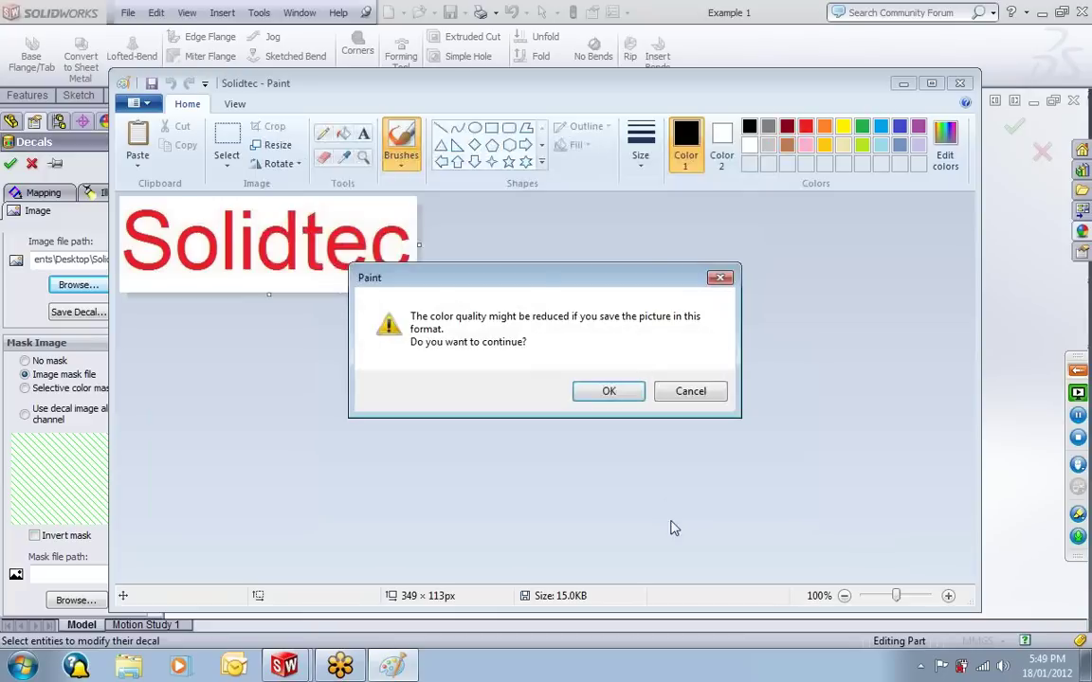
left_click(609, 392)
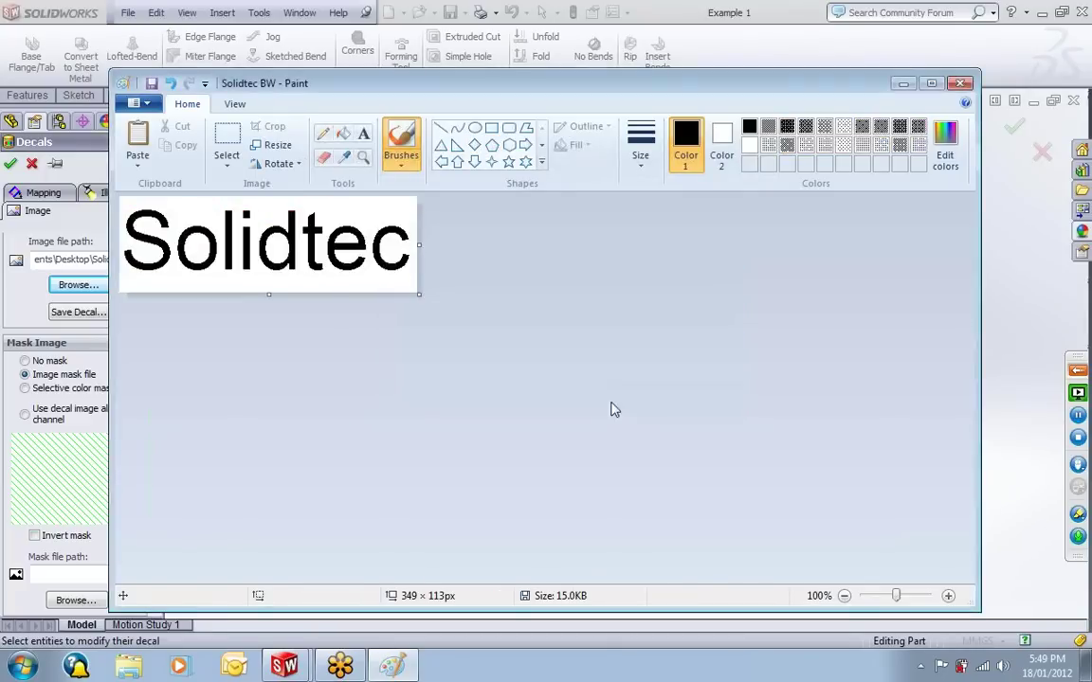
left_click(903, 87)
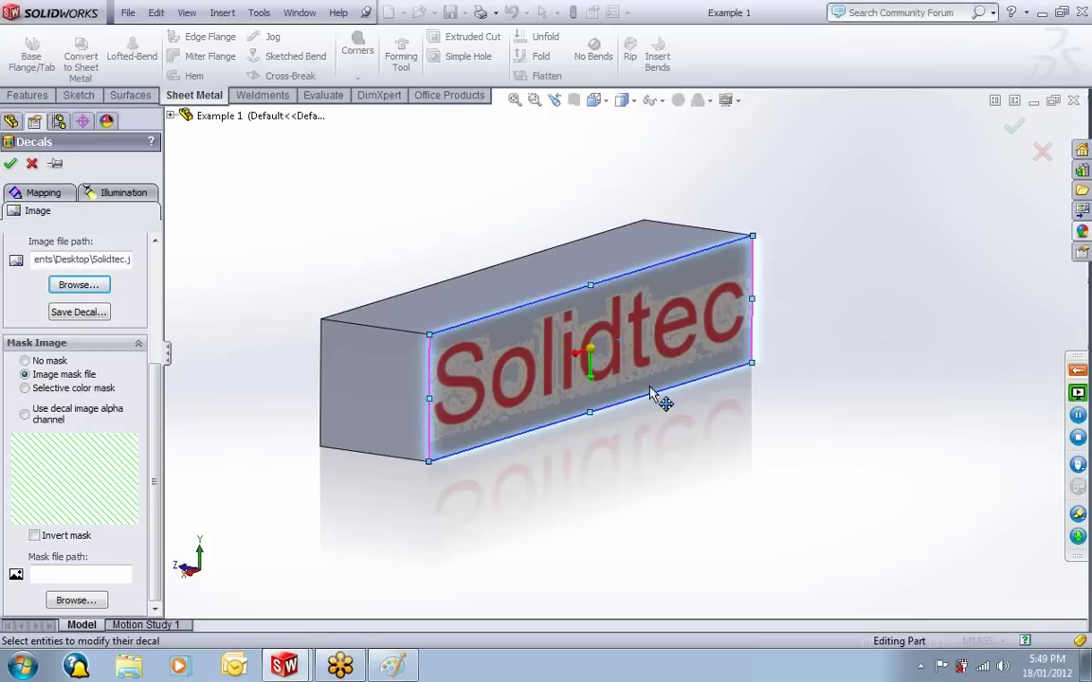
- Mask the decal with Desktop\Solidtec BW, inverted so only the red lettering shows, and apply it
left_click(76, 600)
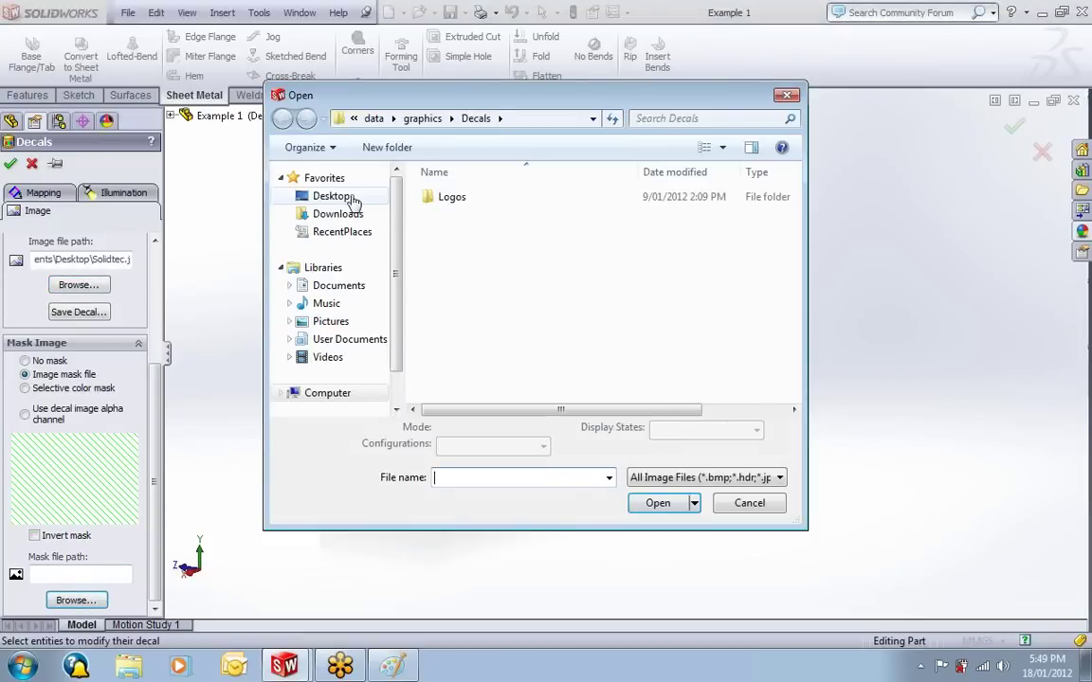
left_click(334, 196)
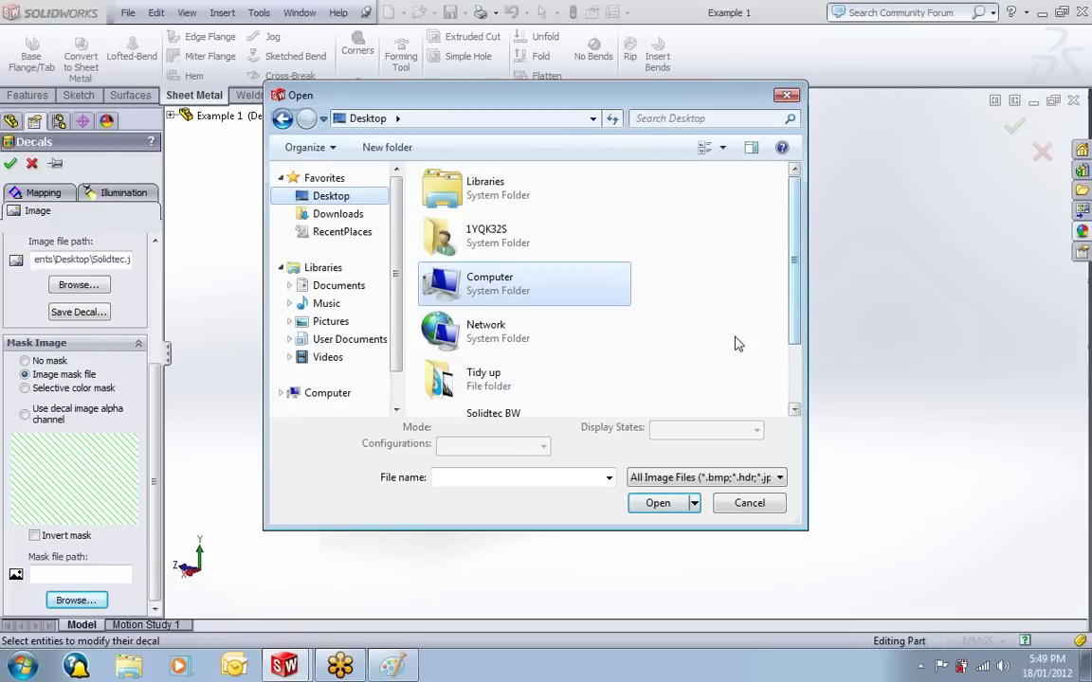
scroll(792, 322, "down", 2)
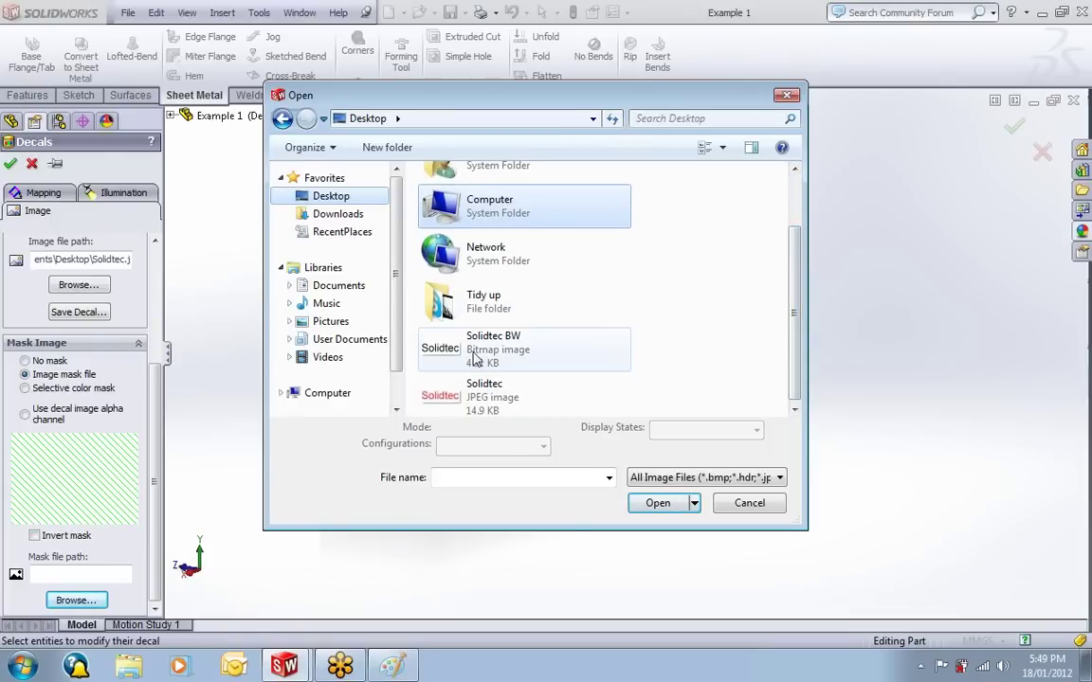
left_click(476, 357)
left_click(657, 503)
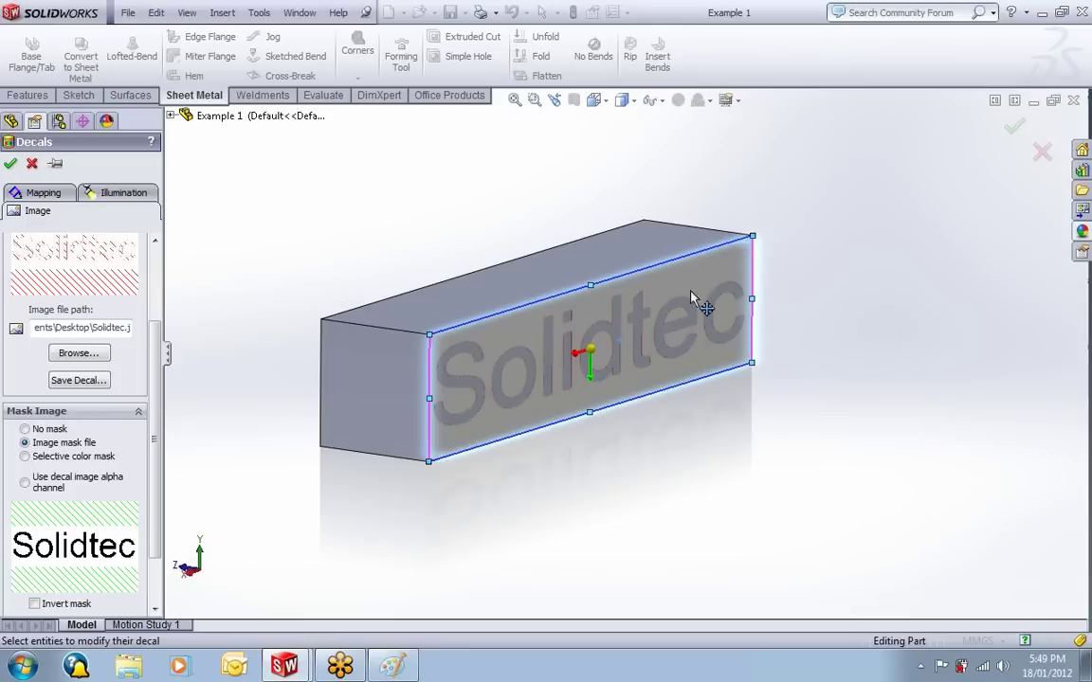
scroll(133, 512, "down", 3)
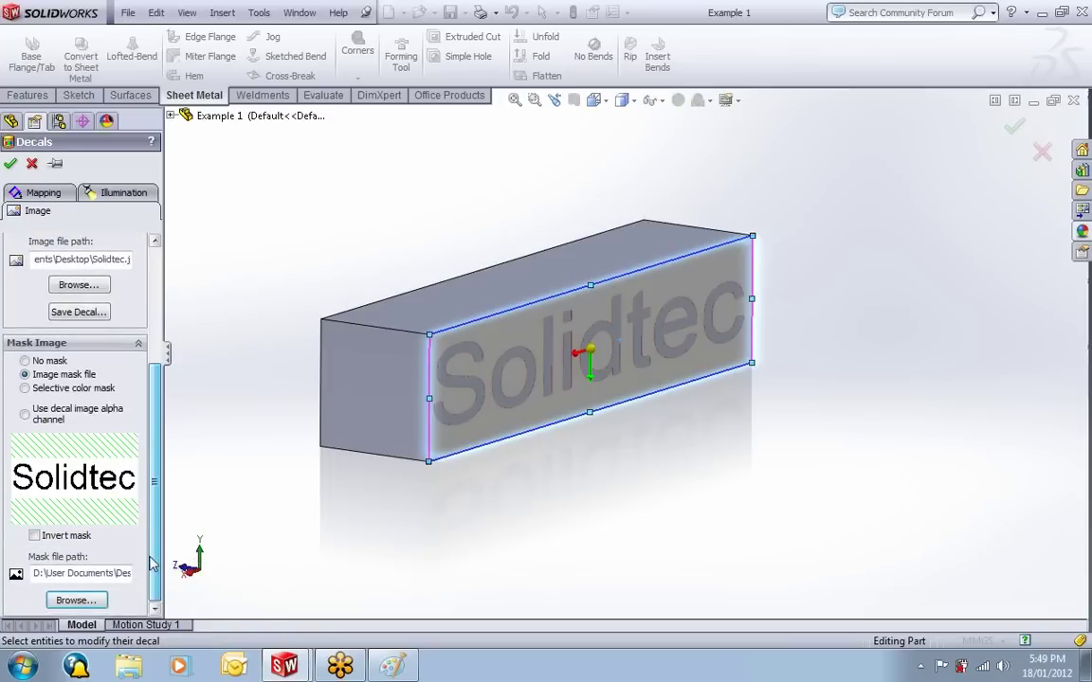
left_click(34, 536)
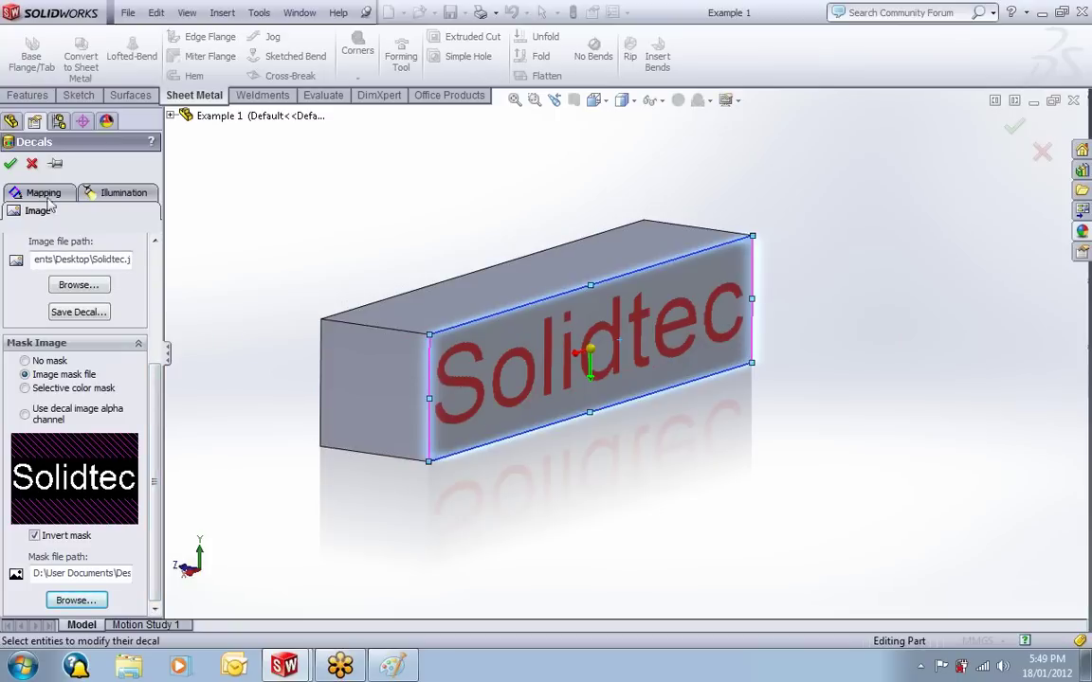
left_click(11, 166)
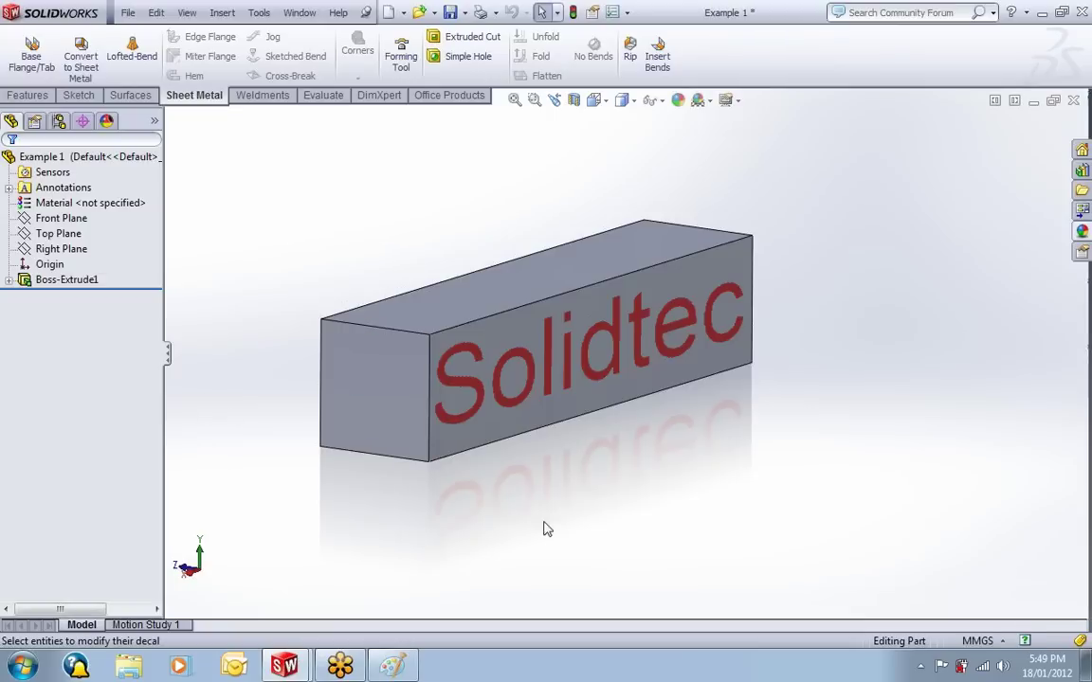
- Find Plastic > Satin Finish in the appearance library and drag white satin finish plastic onto the block
left_click(1081, 233)
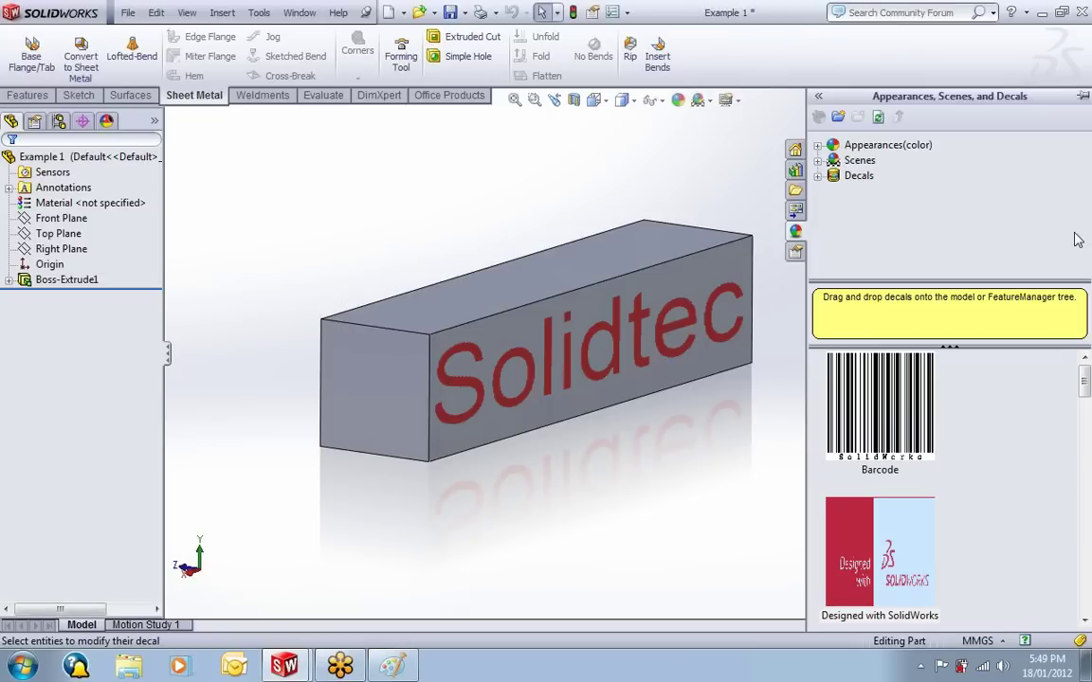
left_click(880, 148)
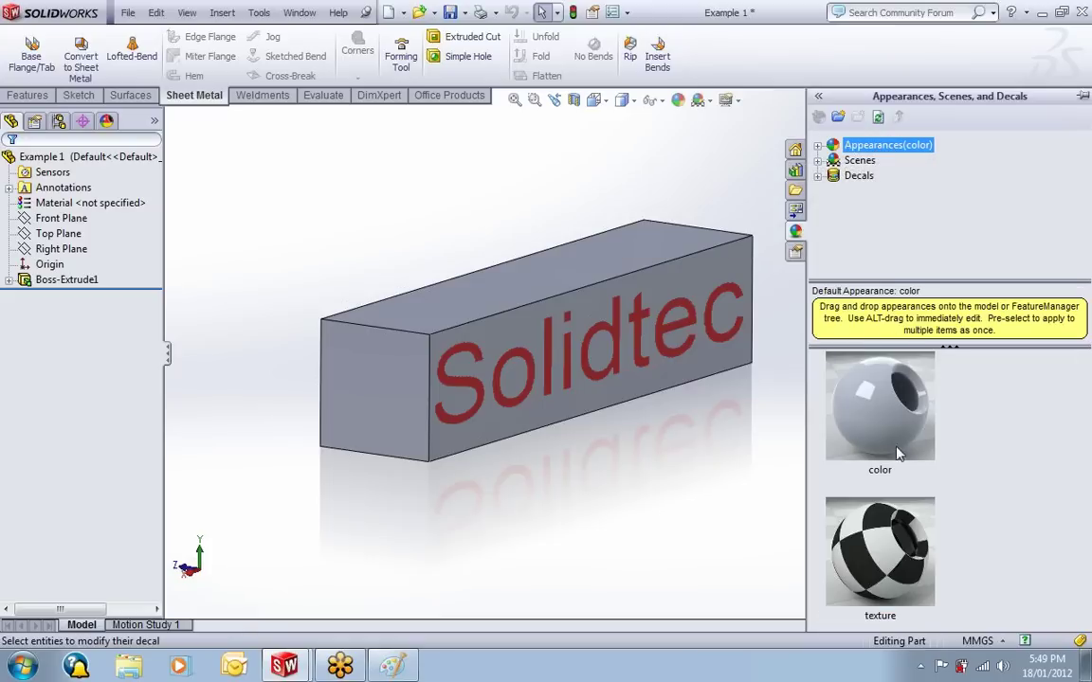
left_click(816, 145)
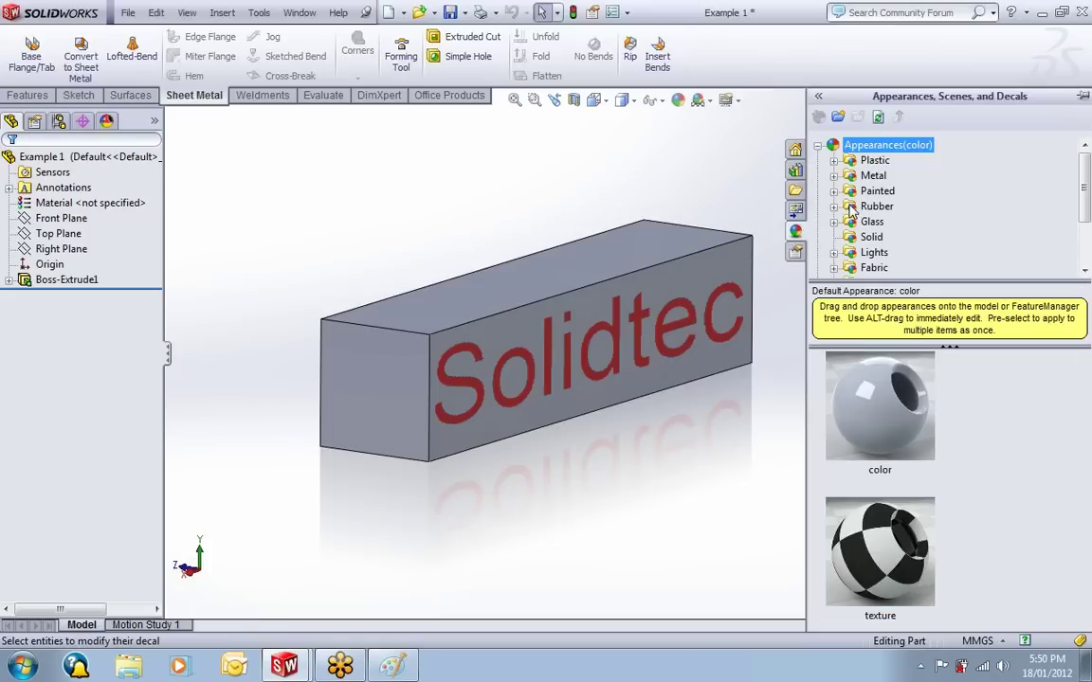
scroll(976, 199, "down", 2)
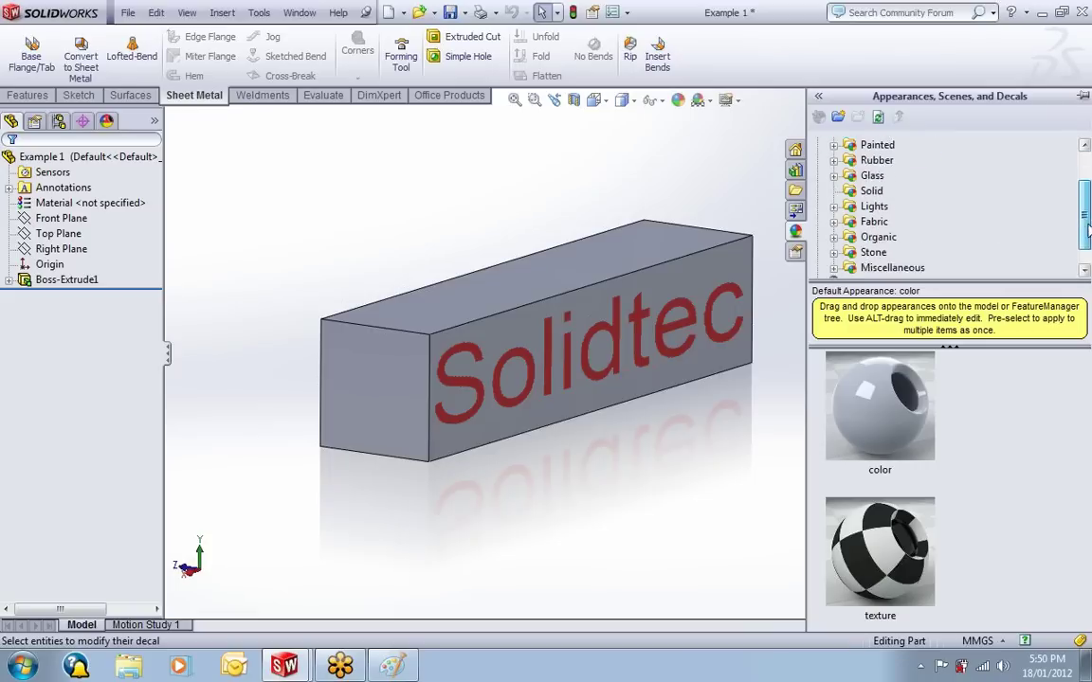
scroll(976, 208, "up", 2)
scroll(1088, 210, "up", 1)
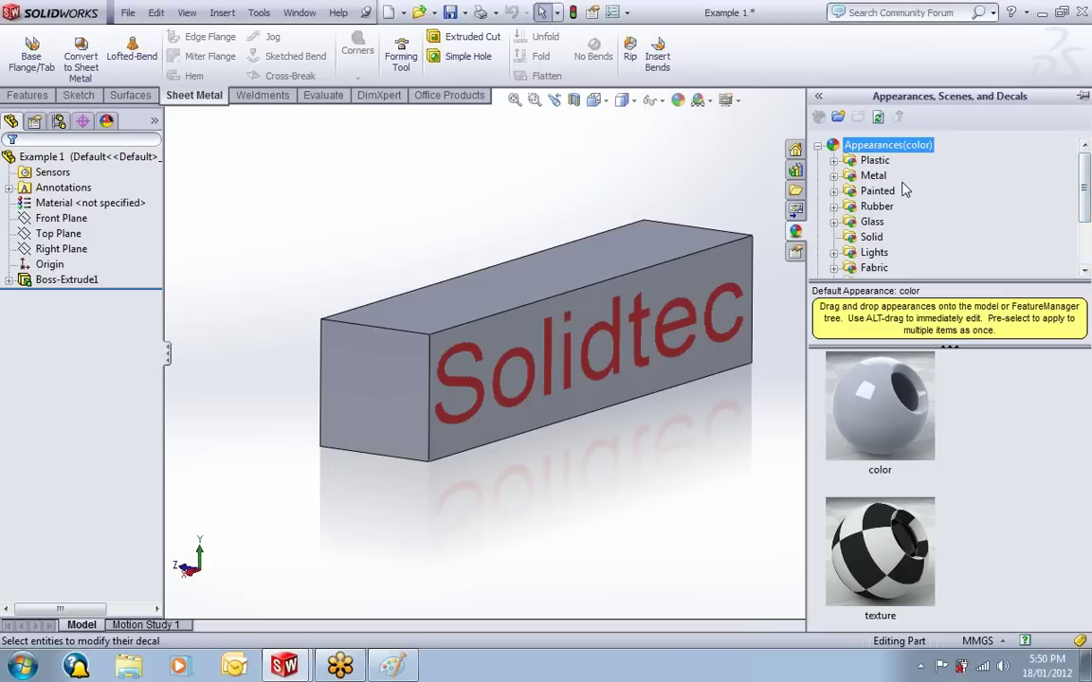
double_click(838, 163)
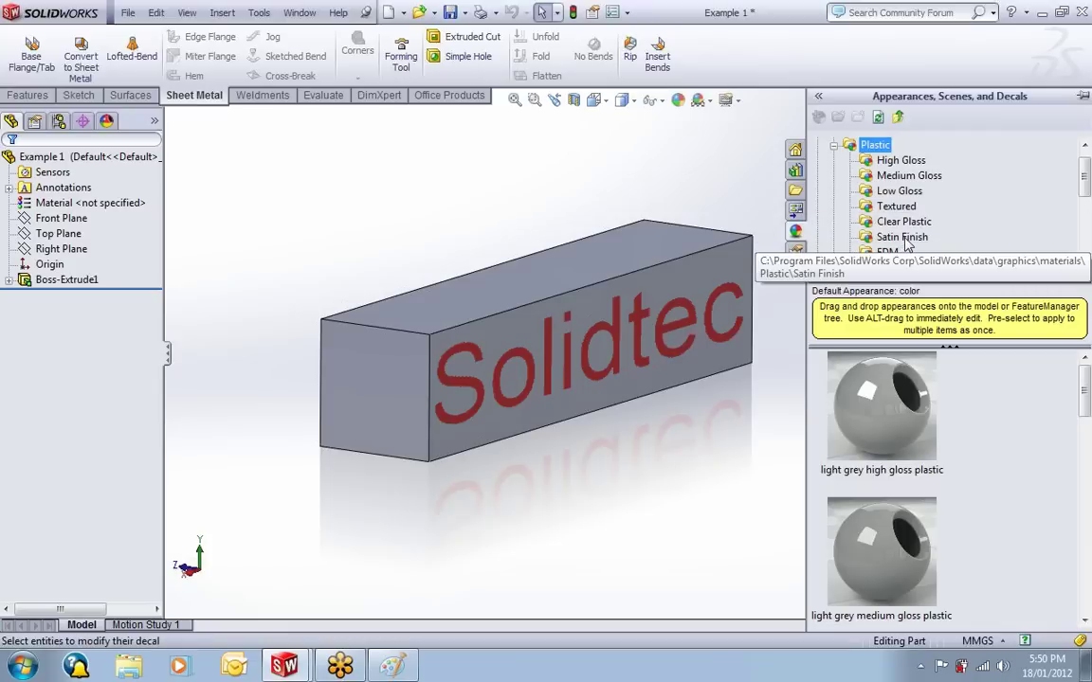
left_click(905, 237)
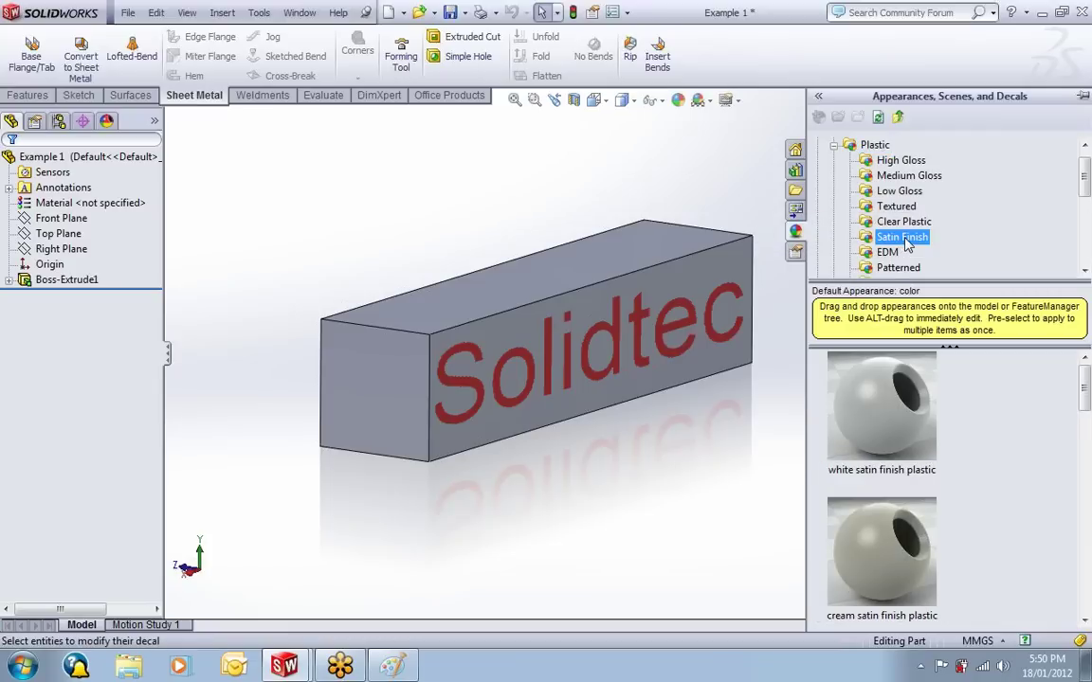
left_click(887, 437)
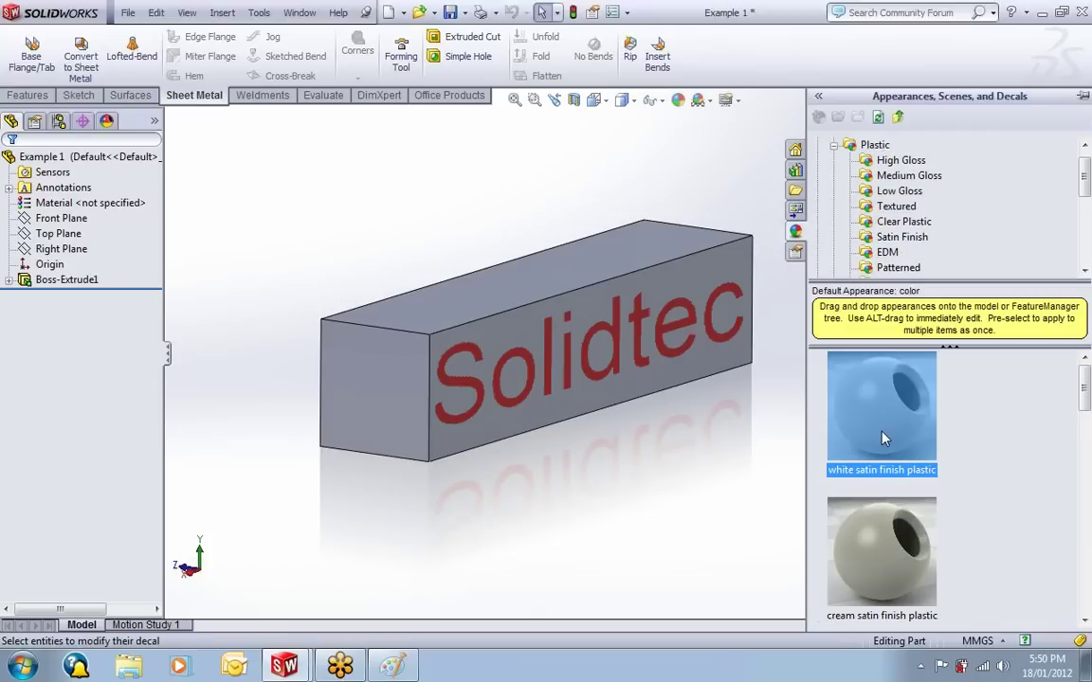
left_click_drag(883, 438, 566, 312)
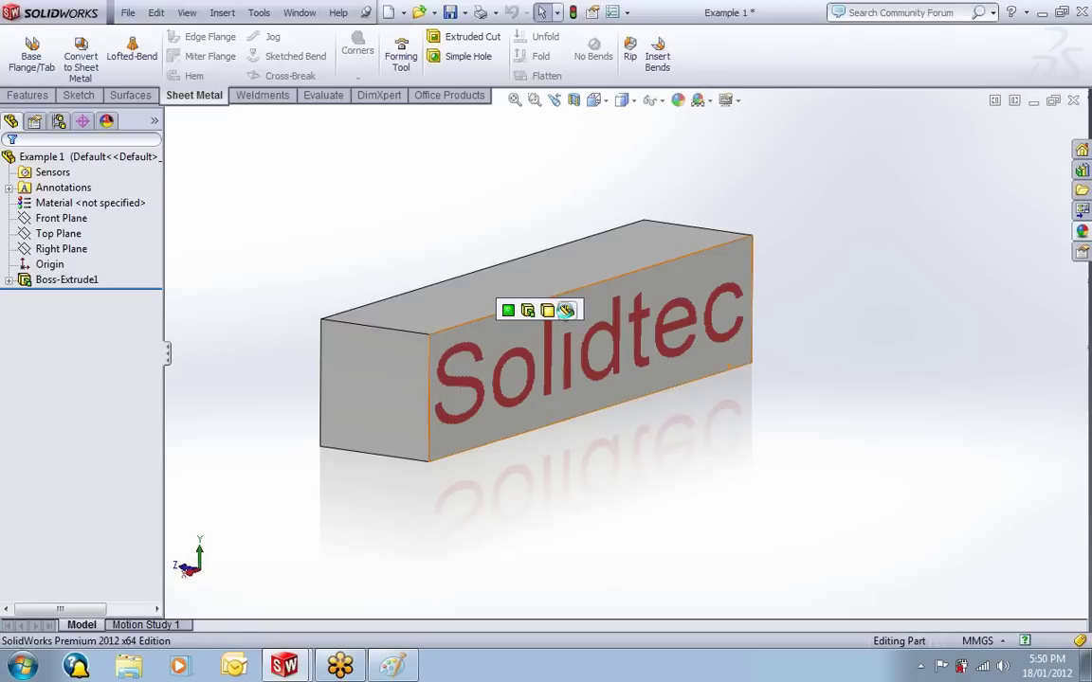
- Confirm the Solidtec appearance on the long face, orbit to inspect it, and list open documents with Ctrl+Tab
left_click(567, 312)
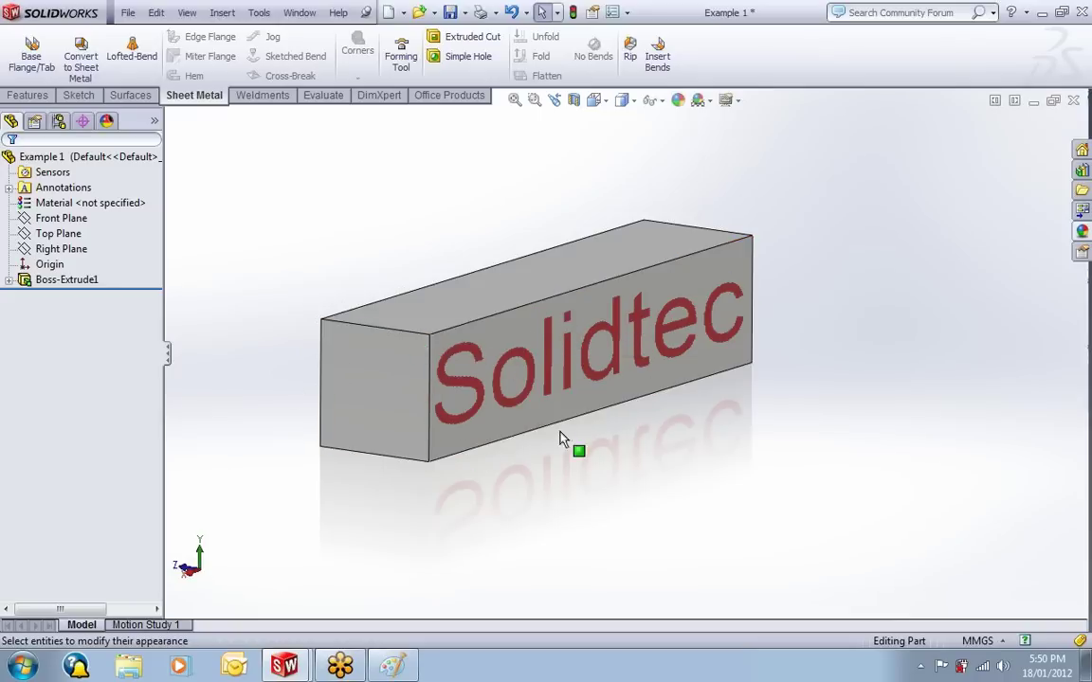
mouse_move(533, 398)
middle_mouse_down()
mouse_move(577, 359)
mouse_move(510, 395)
middle_mouse_up()
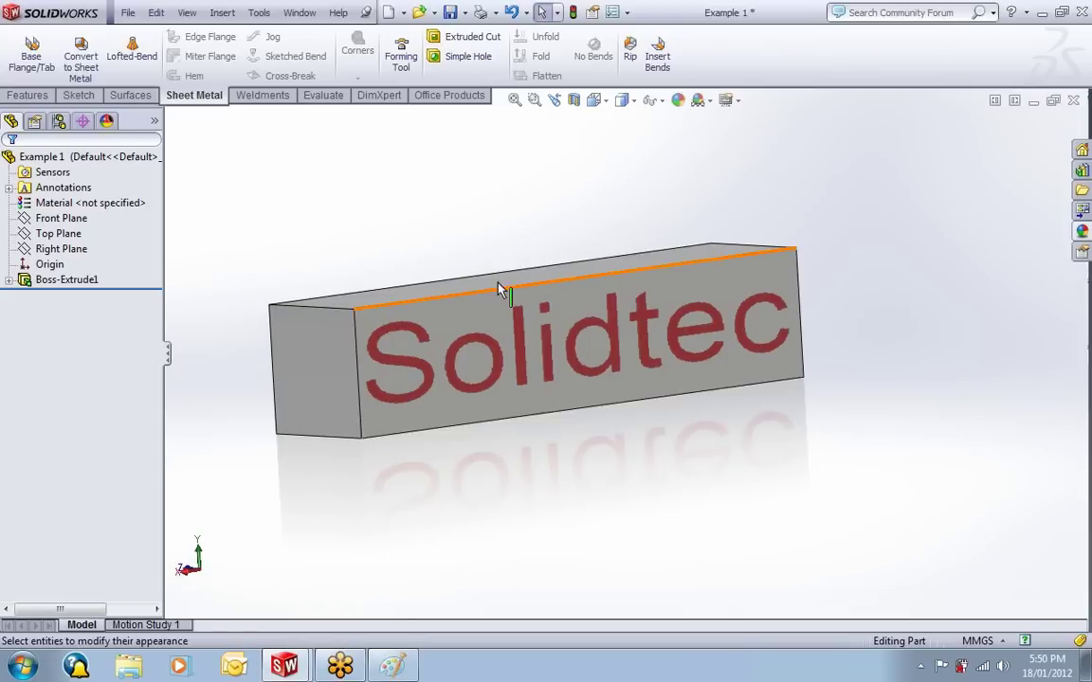
middle_click_drag(502, 287, 743, 371)
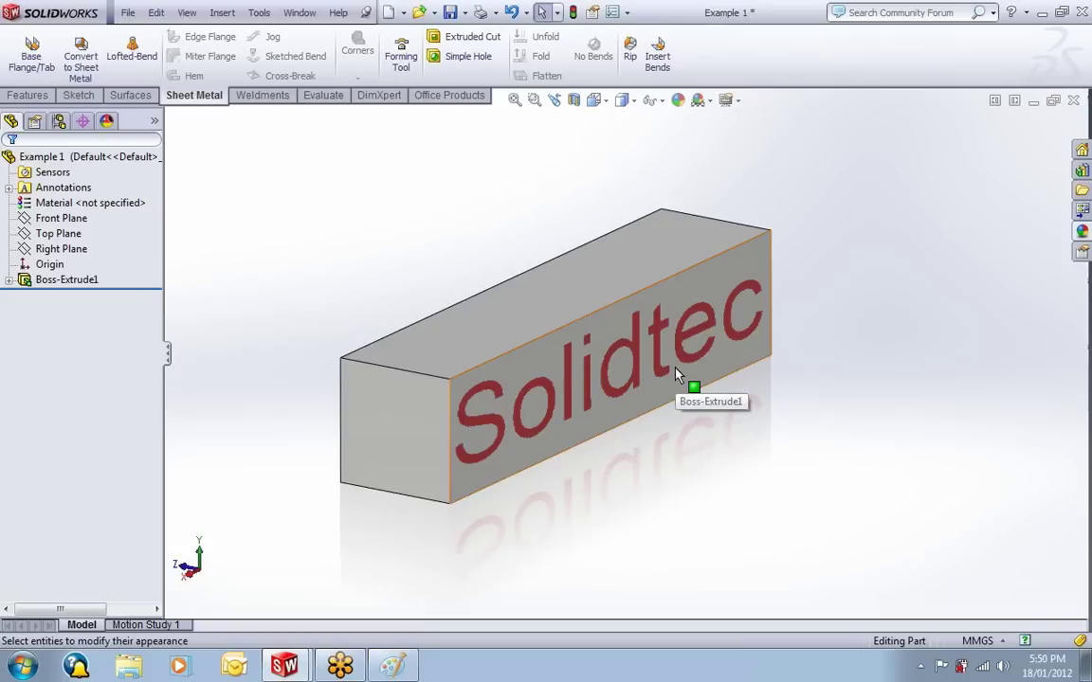
key("ctrl+Tab")
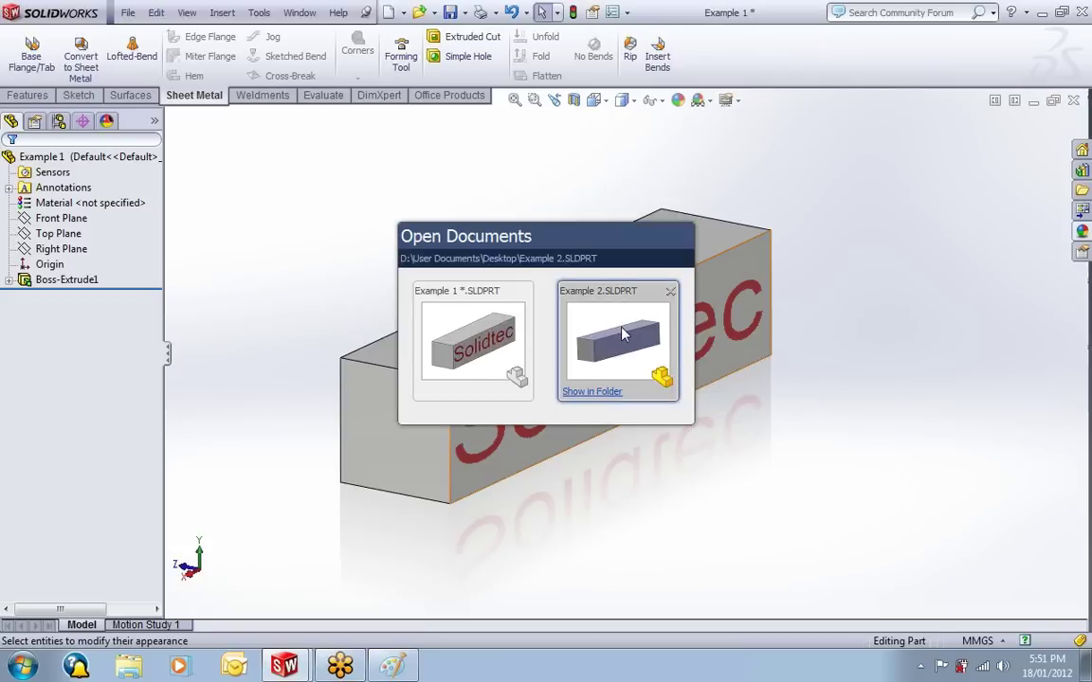
- Switch to Example 2 and apply white satin finish plastic to its long face only
left_click(623, 333)
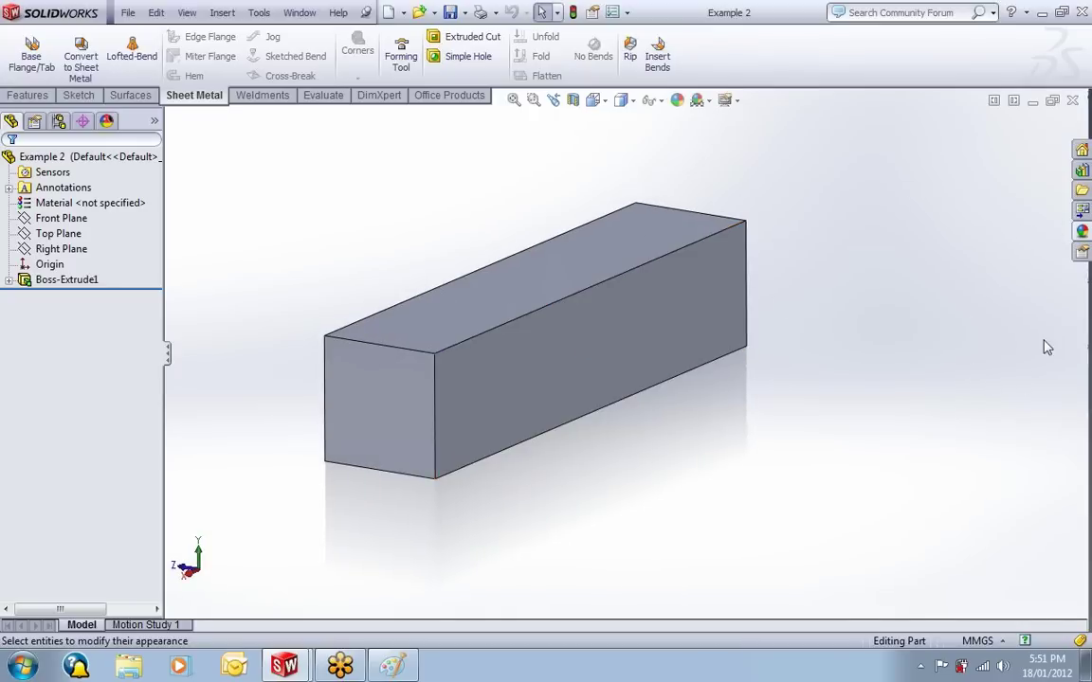
left_click(1081, 231)
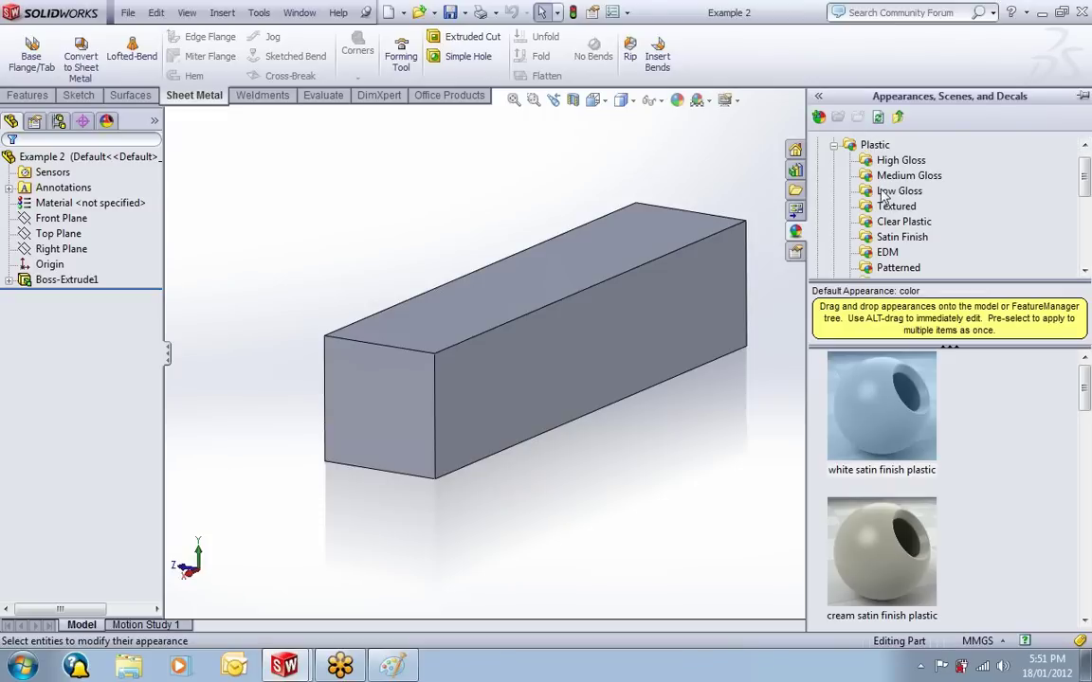
left_click_drag(893, 407, 648, 338)
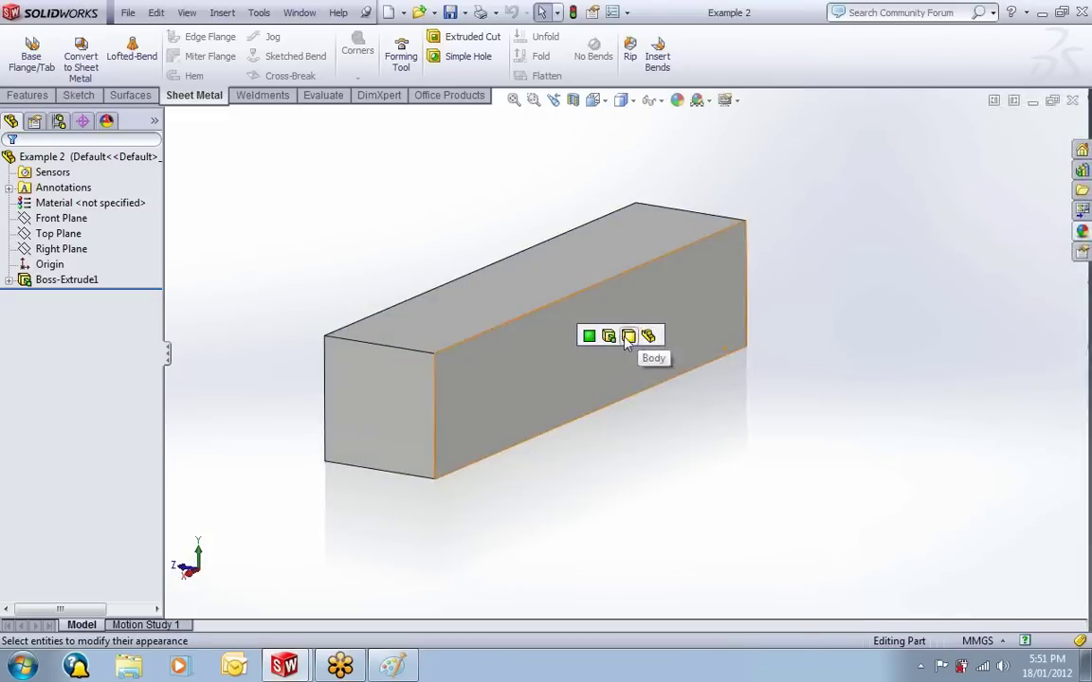
left_click(590, 337)
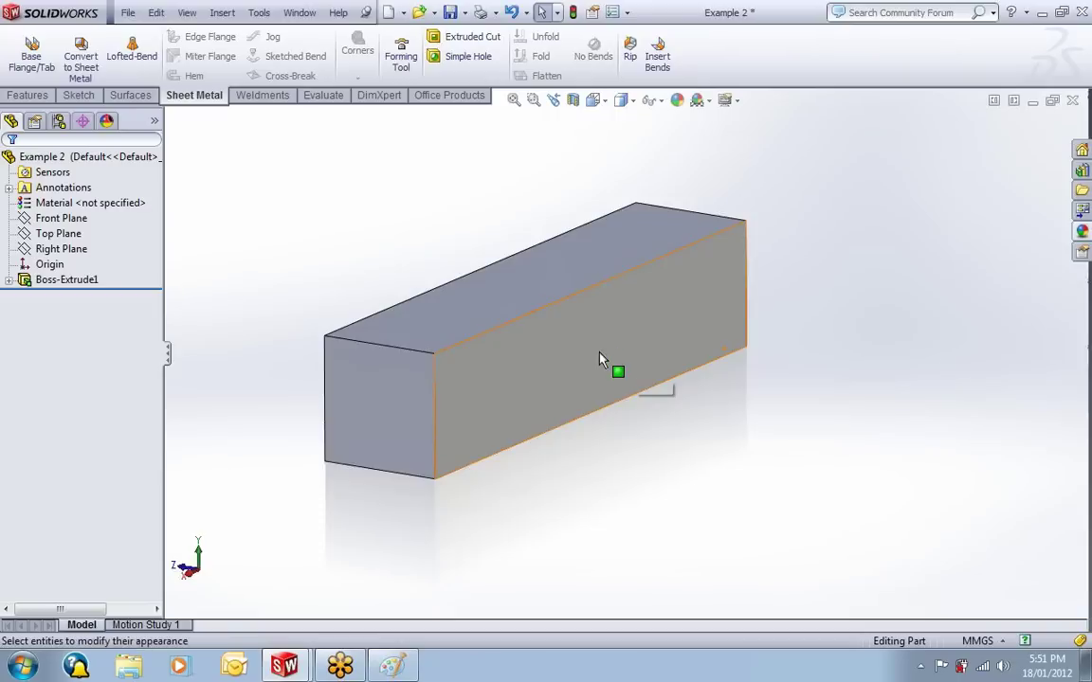
- Open the white satin finish plastic appearance for editing from the DisplayManager
left_click(108, 123)
left_click(48, 210)
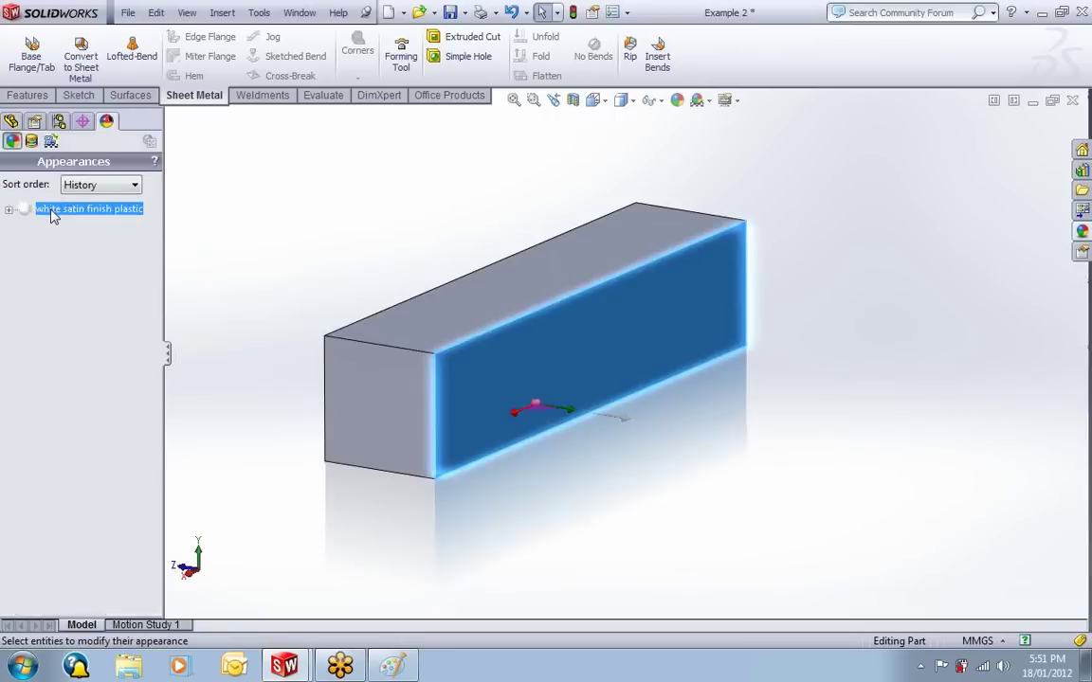
right_click(48, 209)
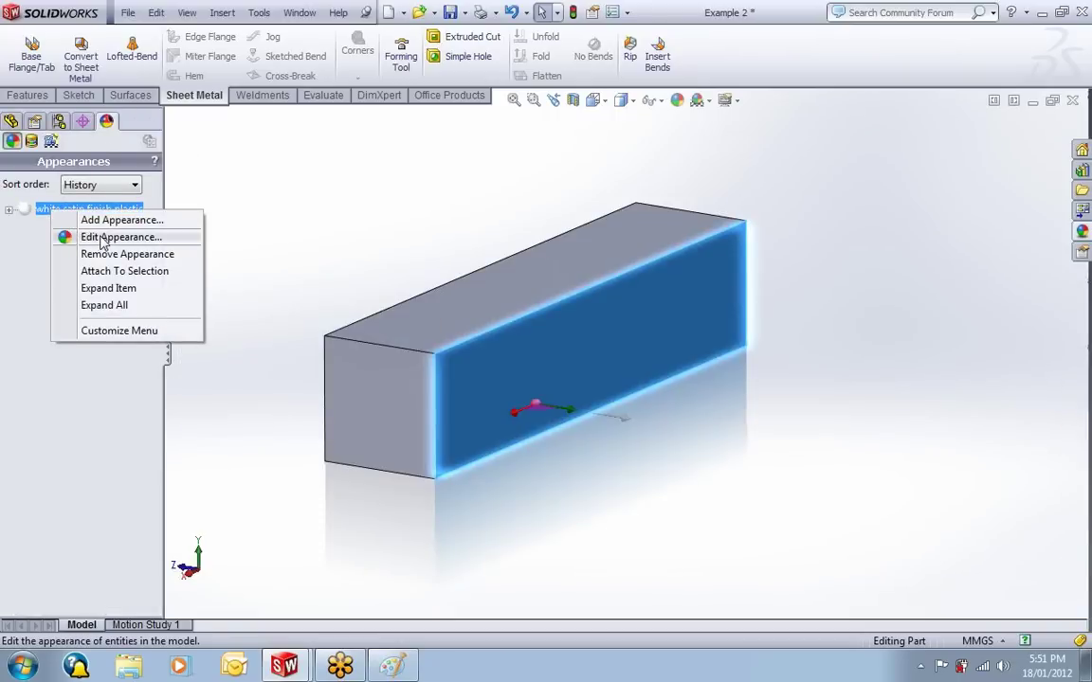
left_click(104, 238)
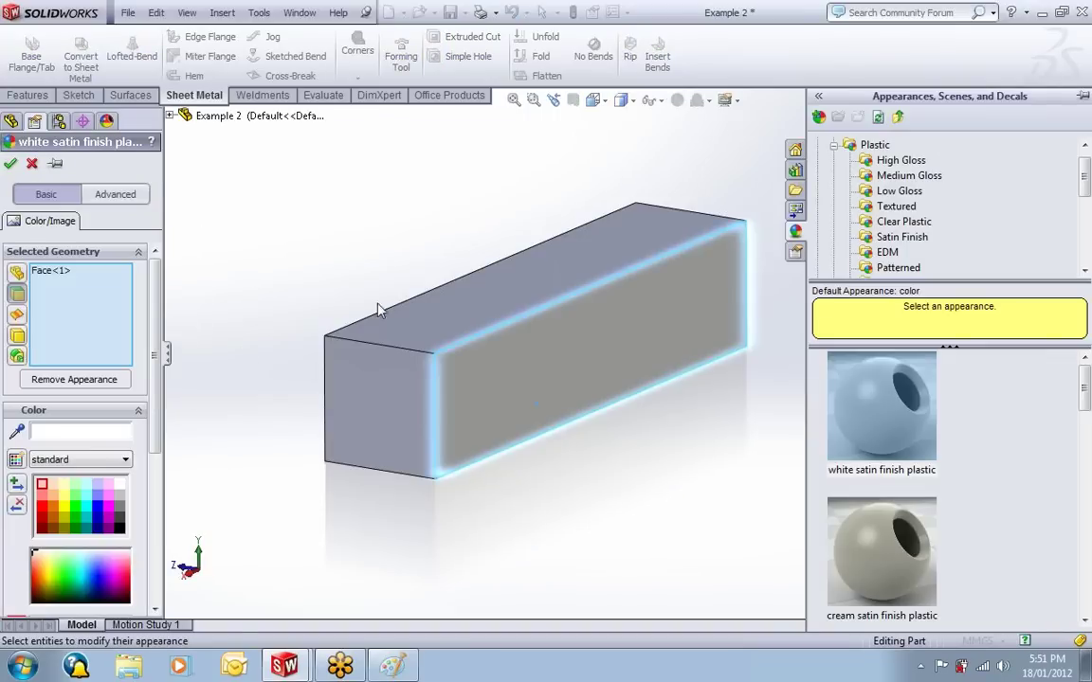
- Replace the appearance image with Desktop\Solidtec.jpg and save it as the Solidtec appearance file on the Desktop
left_click(114, 196)
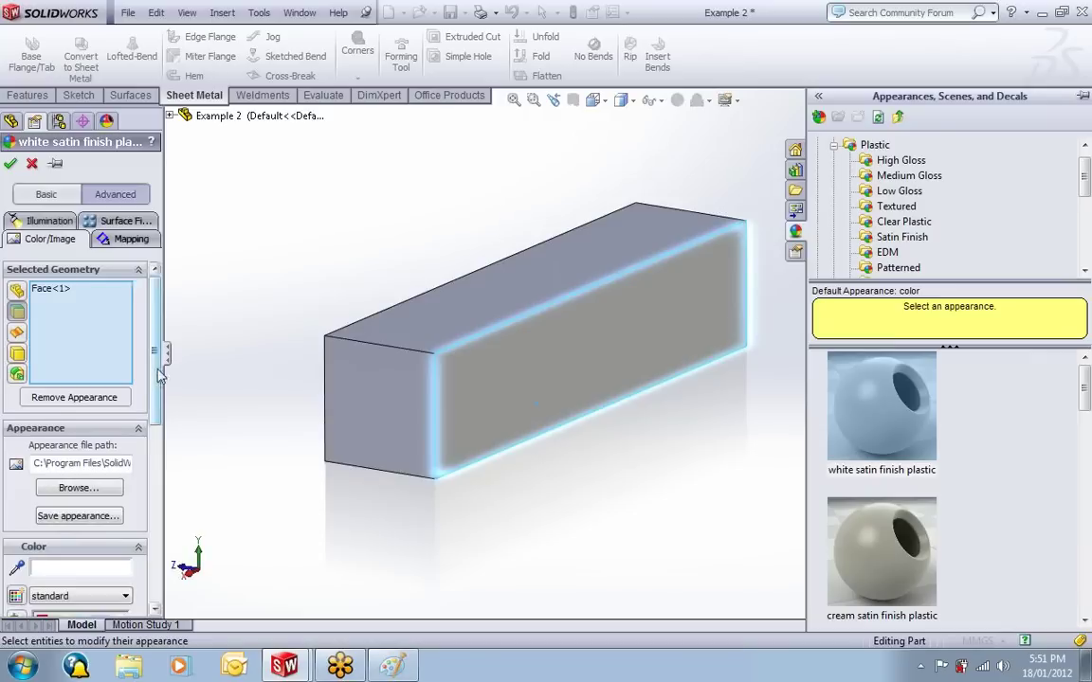
scroll(156, 374, "down", 2)
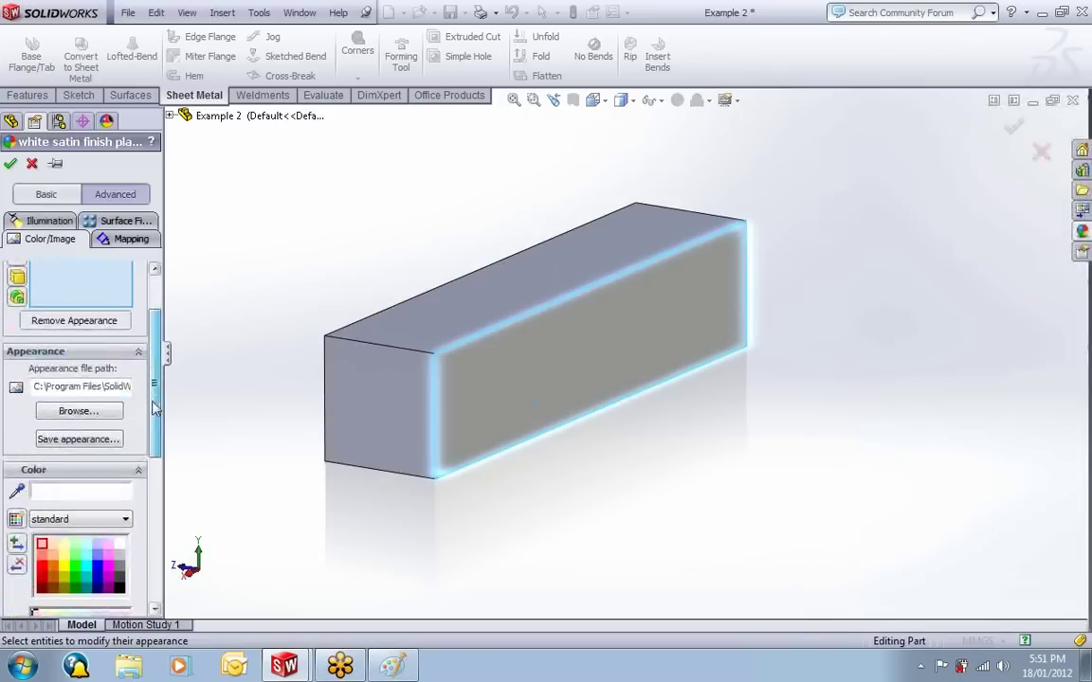
left_click(79, 414)
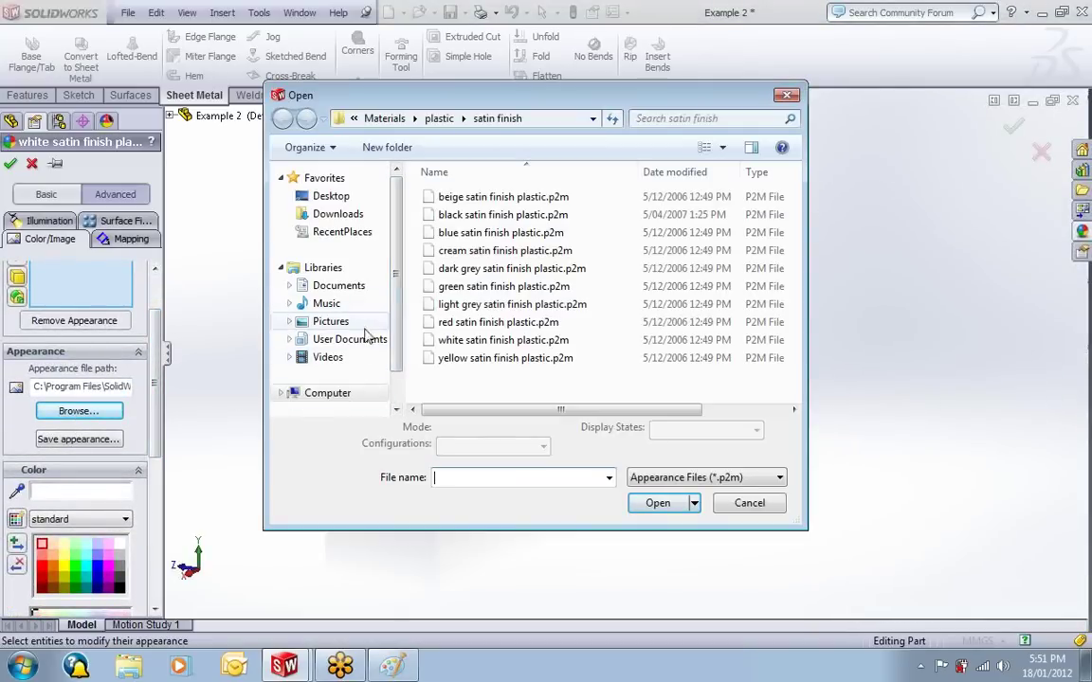
left_click(331, 197)
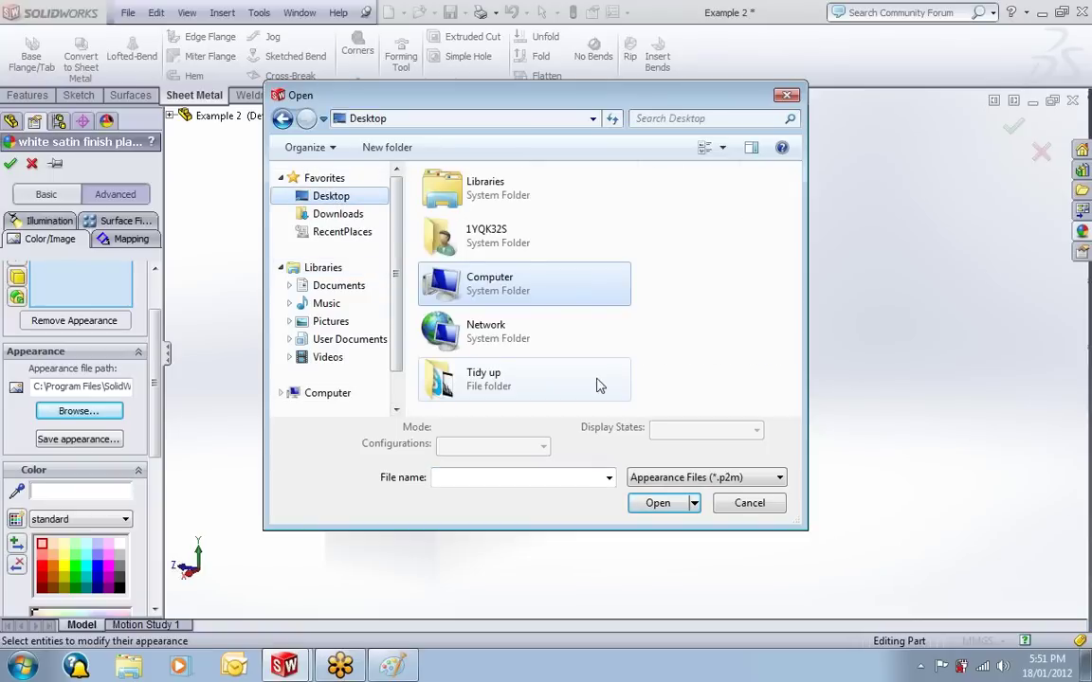
scroll(569, 355, "down", 1)
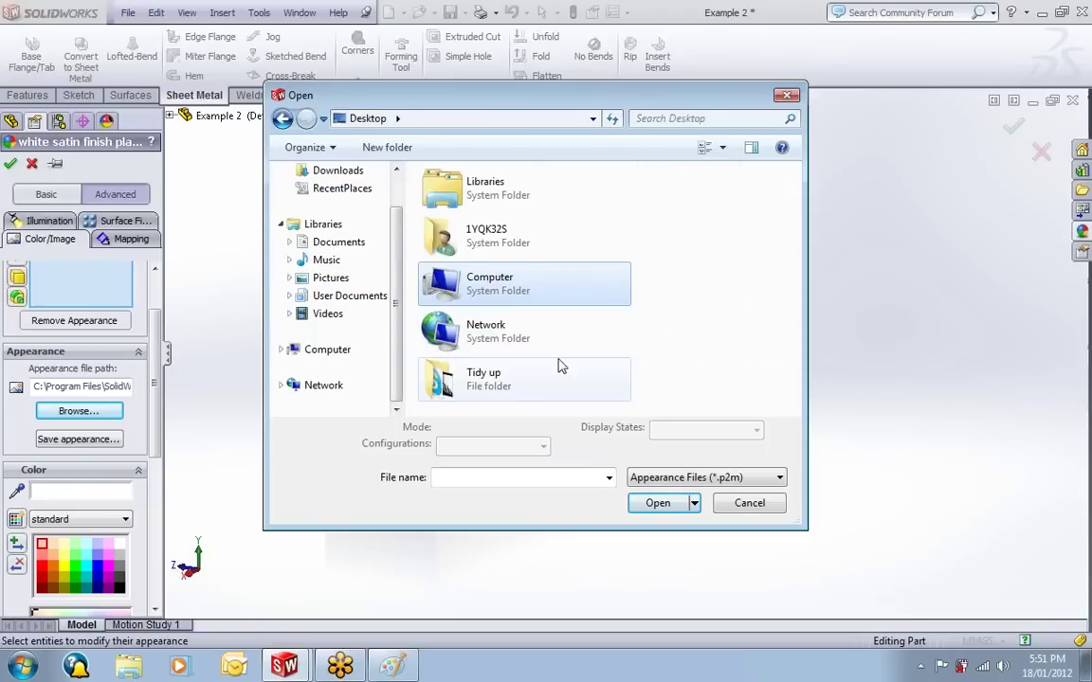
left_click(752, 486)
left_click(666, 442)
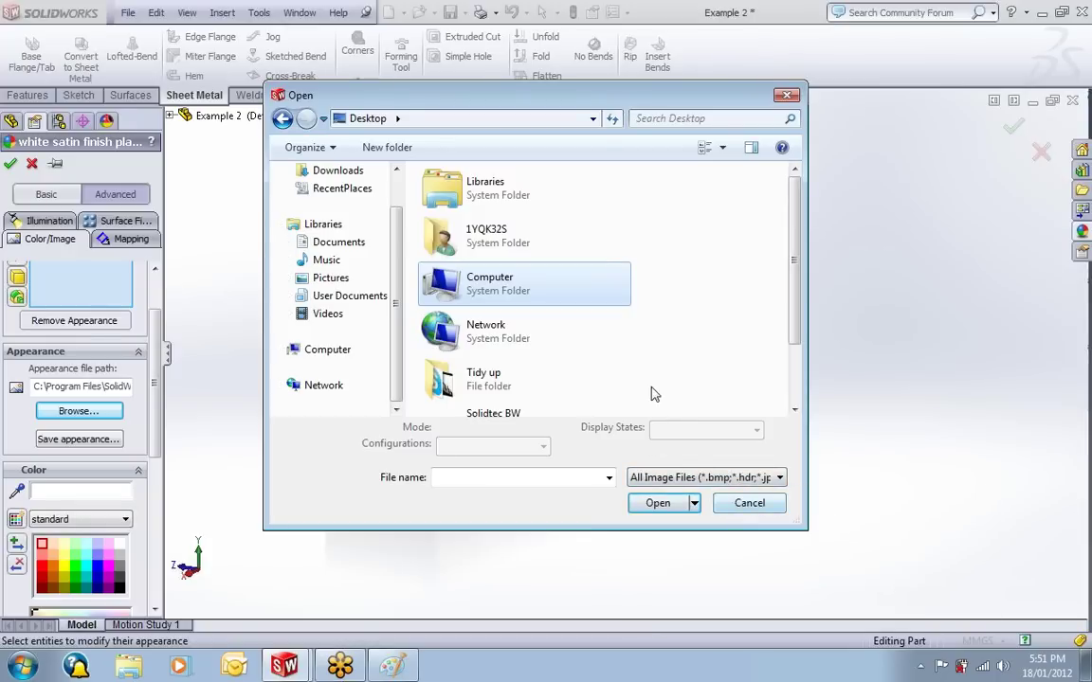
left_click_drag(785, 322, 785, 379)
left_click(519, 418)
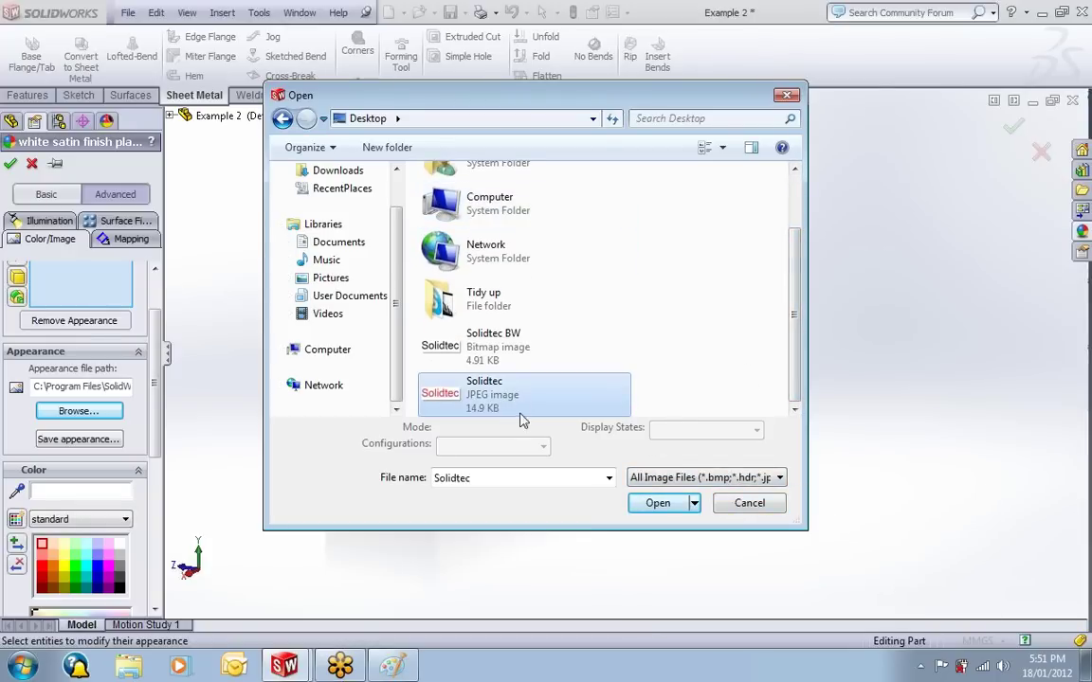
left_click(657, 503)
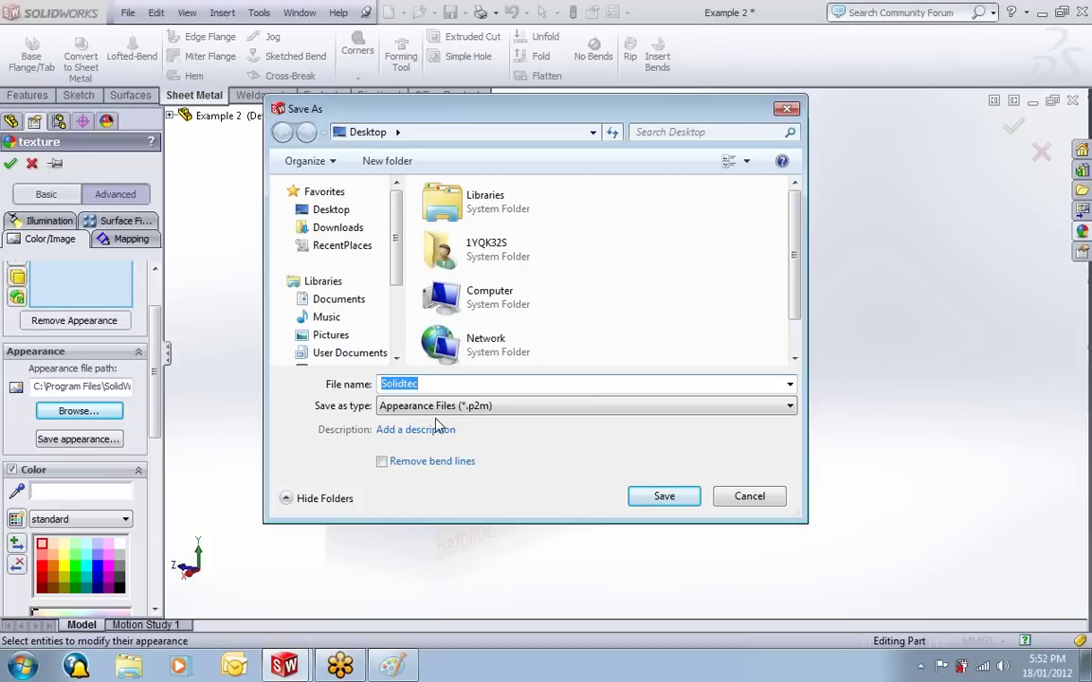
left_click(662, 497)
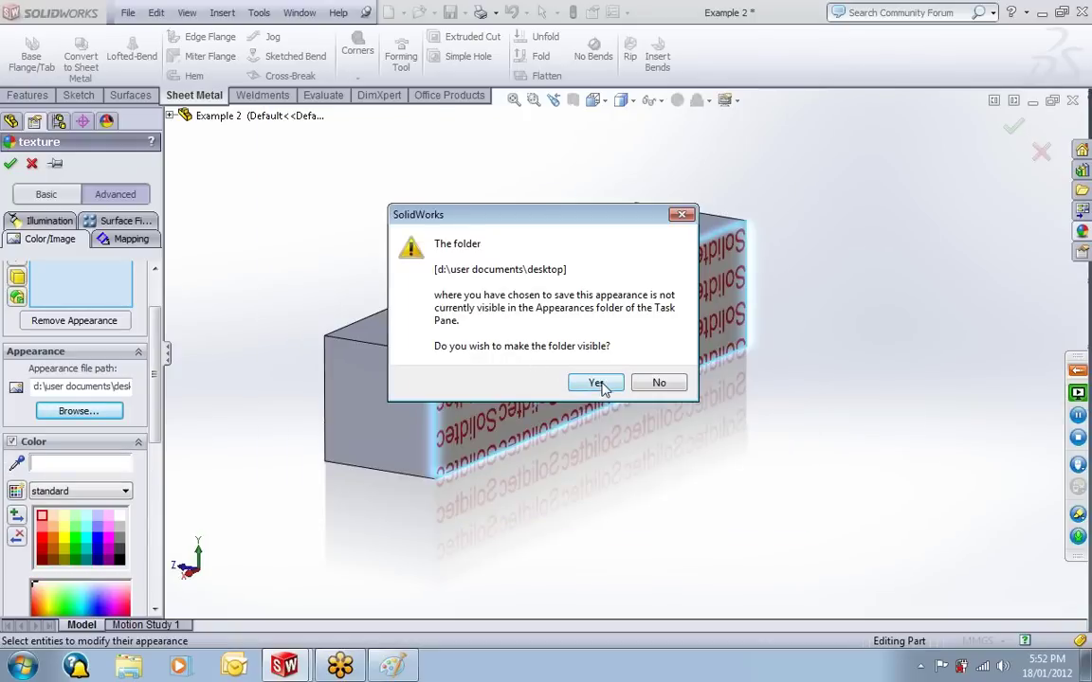
left_click(597, 383)
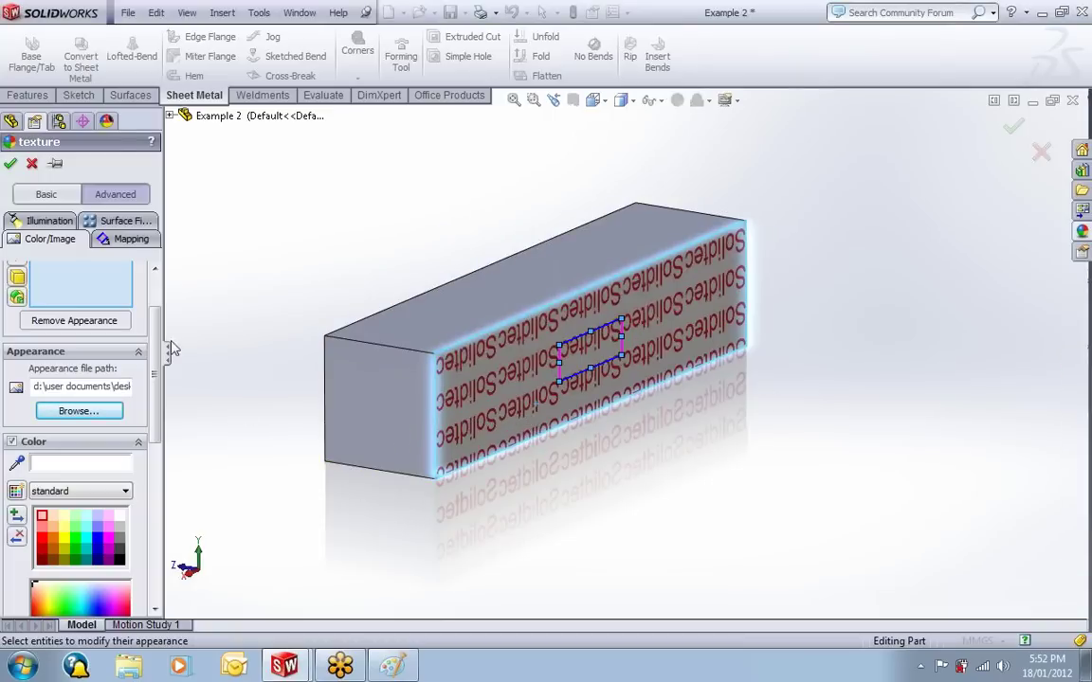
- Fit the Solidtec image to the face's width and height using surface mapping
left_click(135, 238)
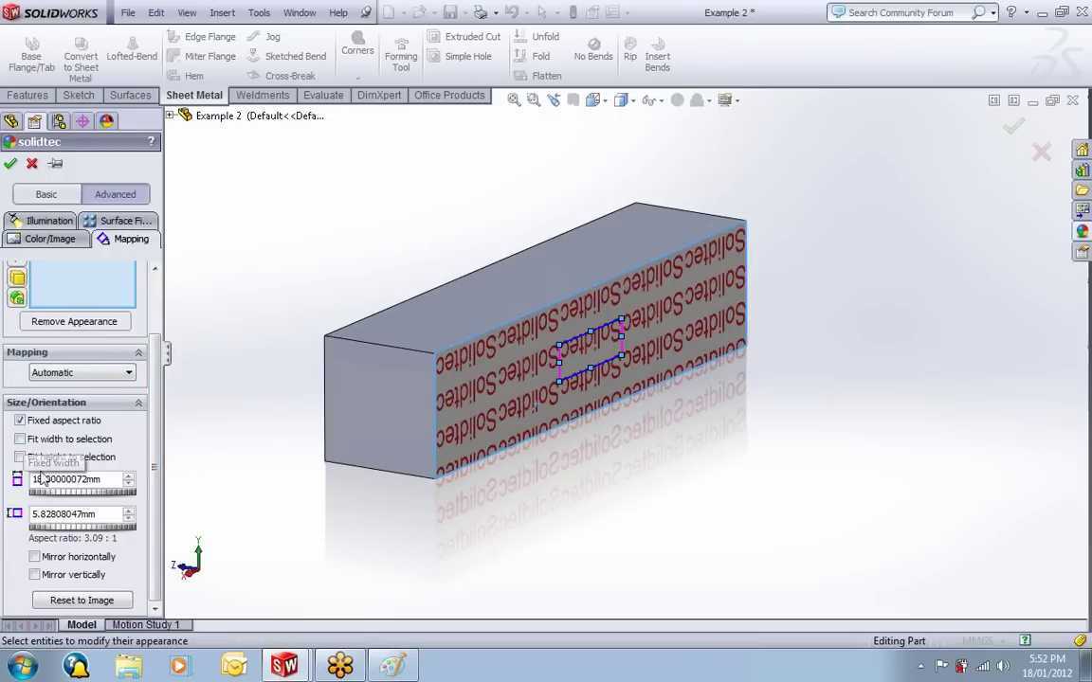
left_click(19, 439)
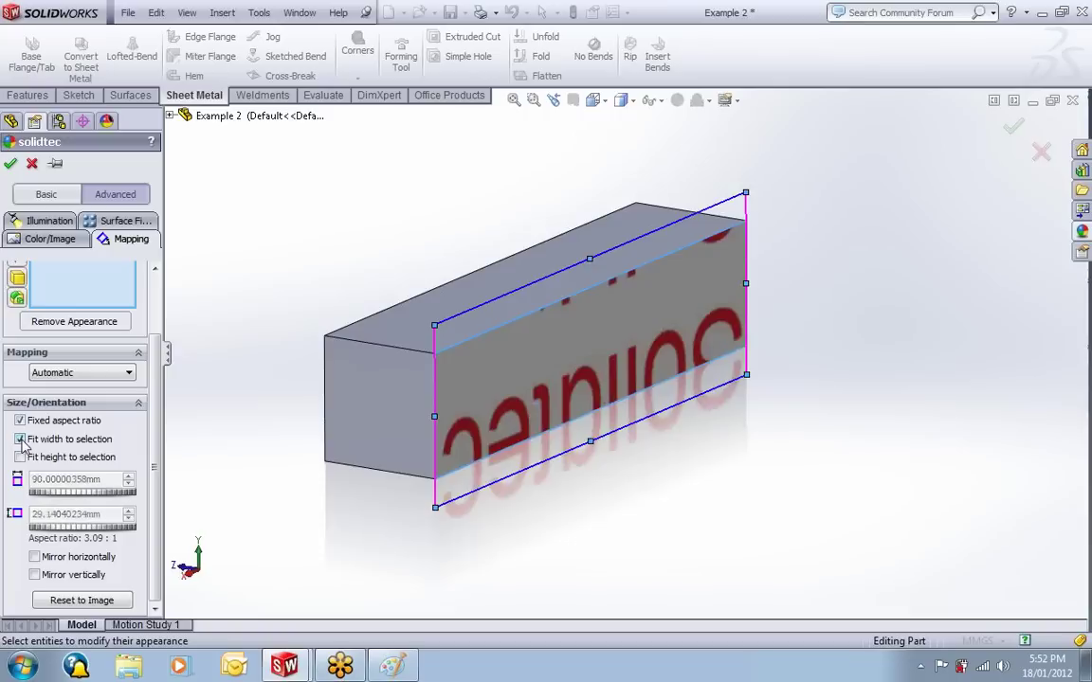
left_click(20, 457)
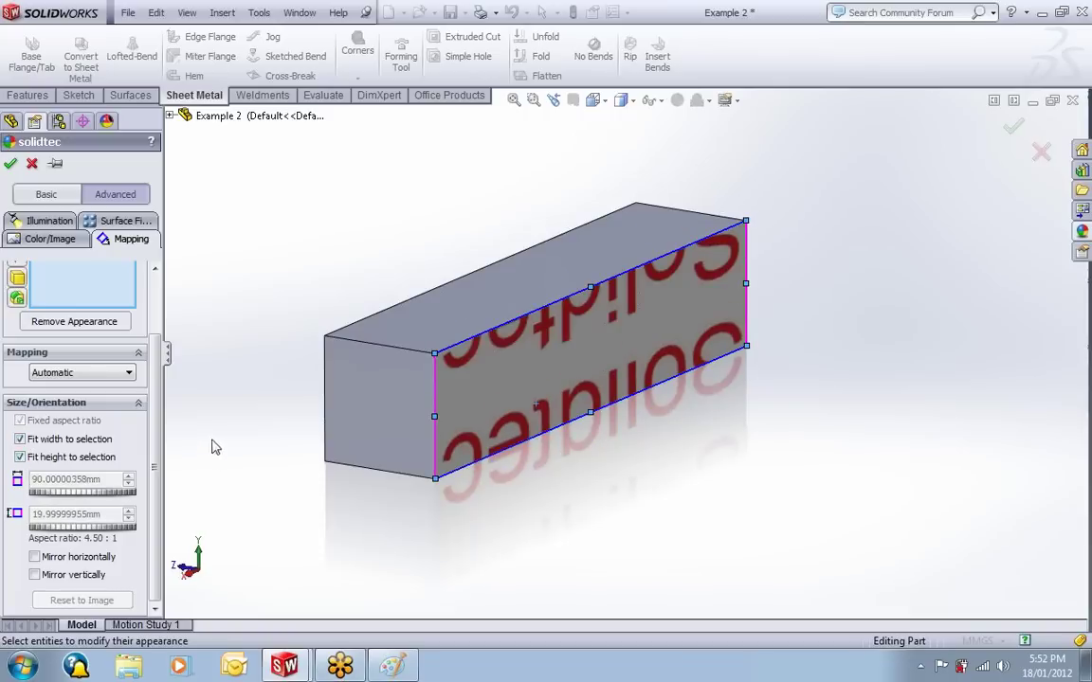
left_click(91, 374)
left_click(48, 387)
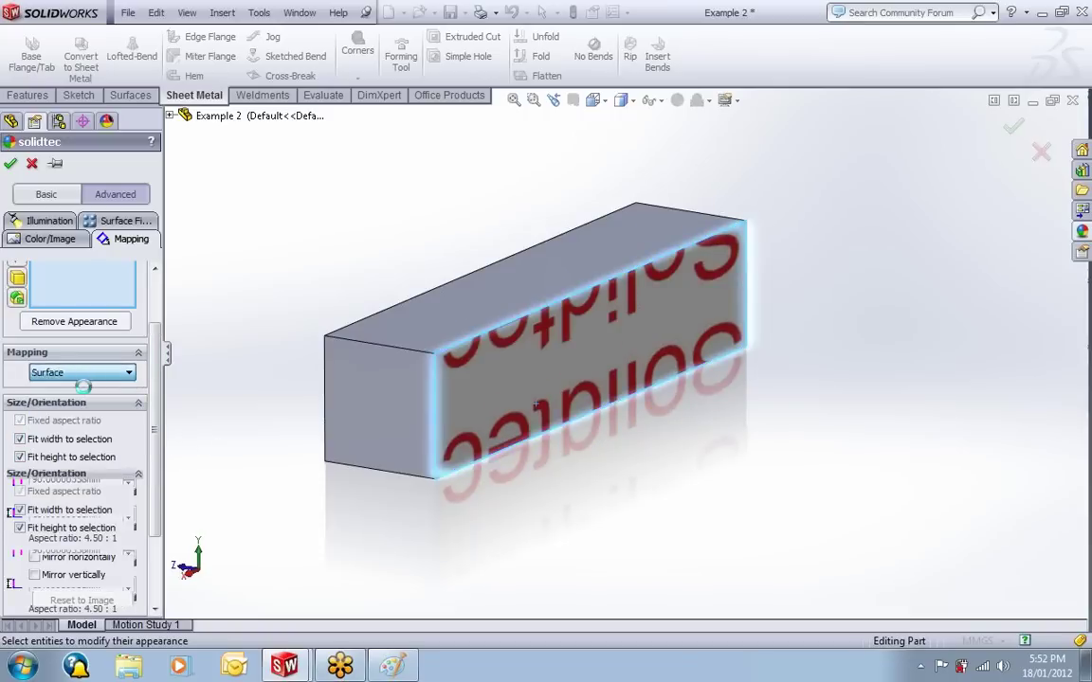
- Leave the rotation at 0deg and mirror the image horizontally and vertically so it reads correctly
scroll(142, 391, "down", 3)
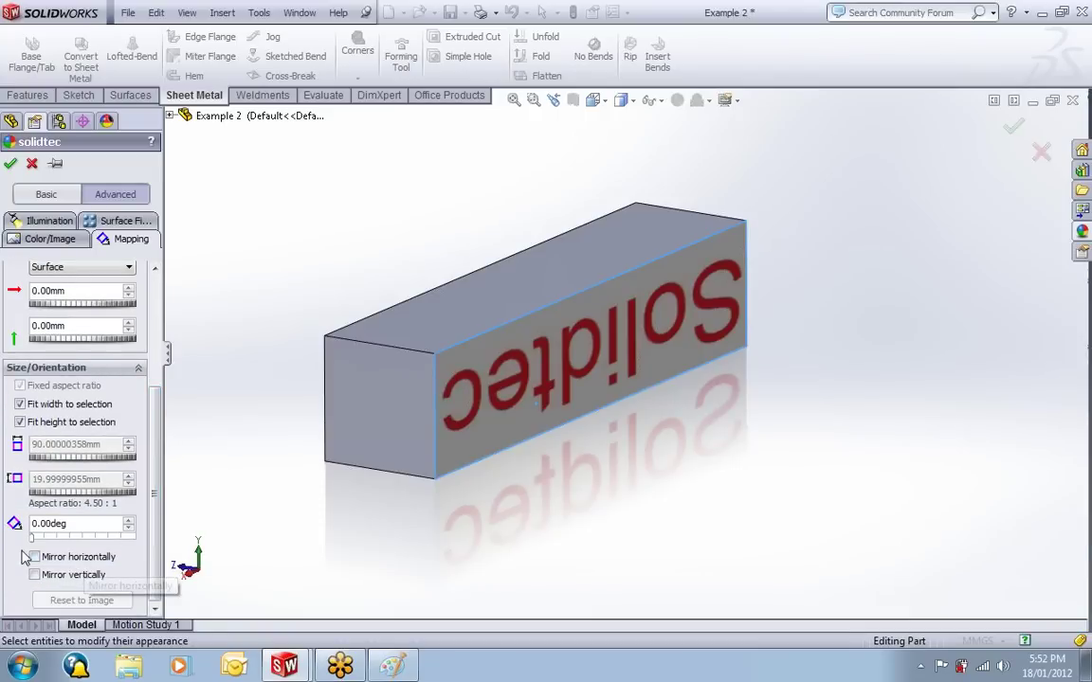
left_click(129, 521)
left_click(129, 521)
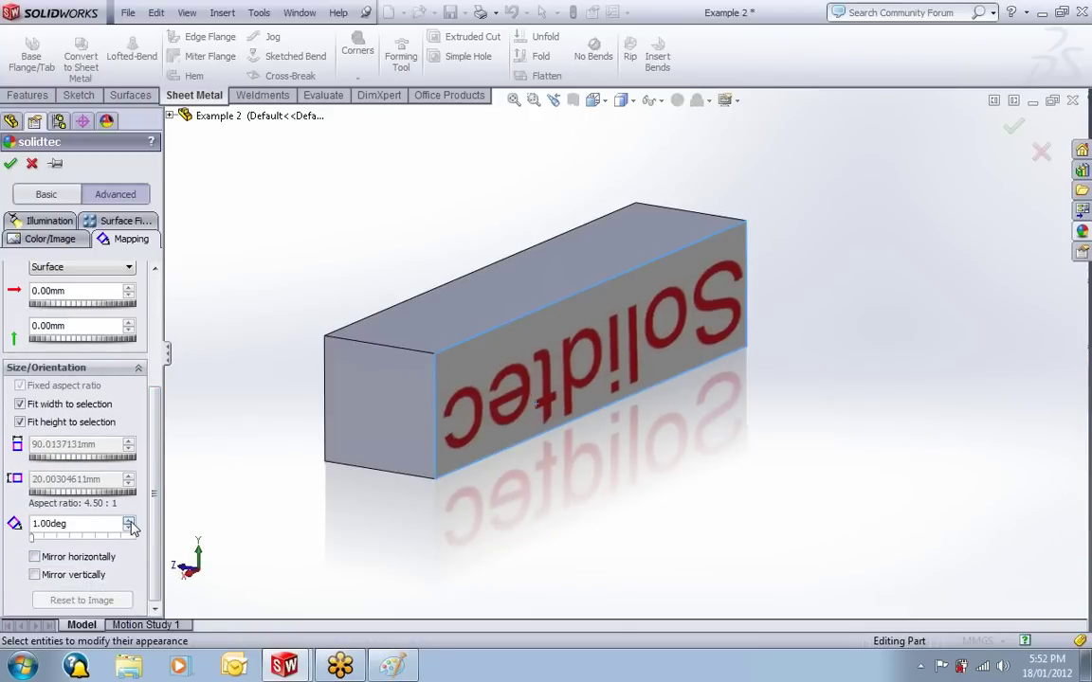
left_click(129, 521)
left_click(129, 528)
left_click(129, 527)
left_click(129, 528)
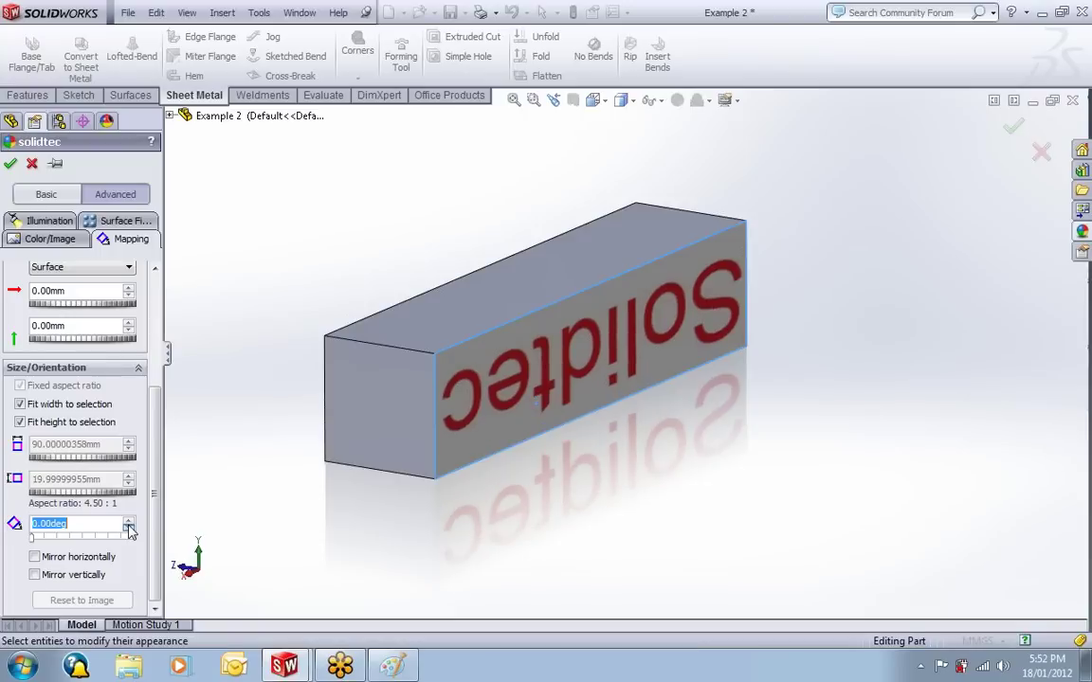
left_click(35, 558)
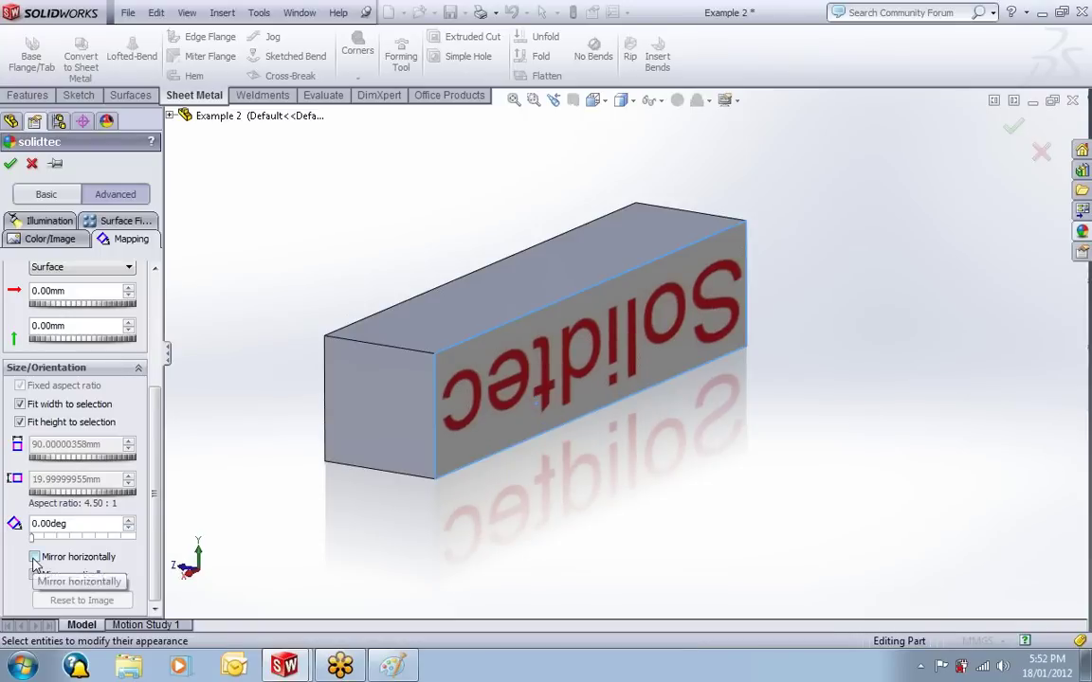
left_click(34, 575)
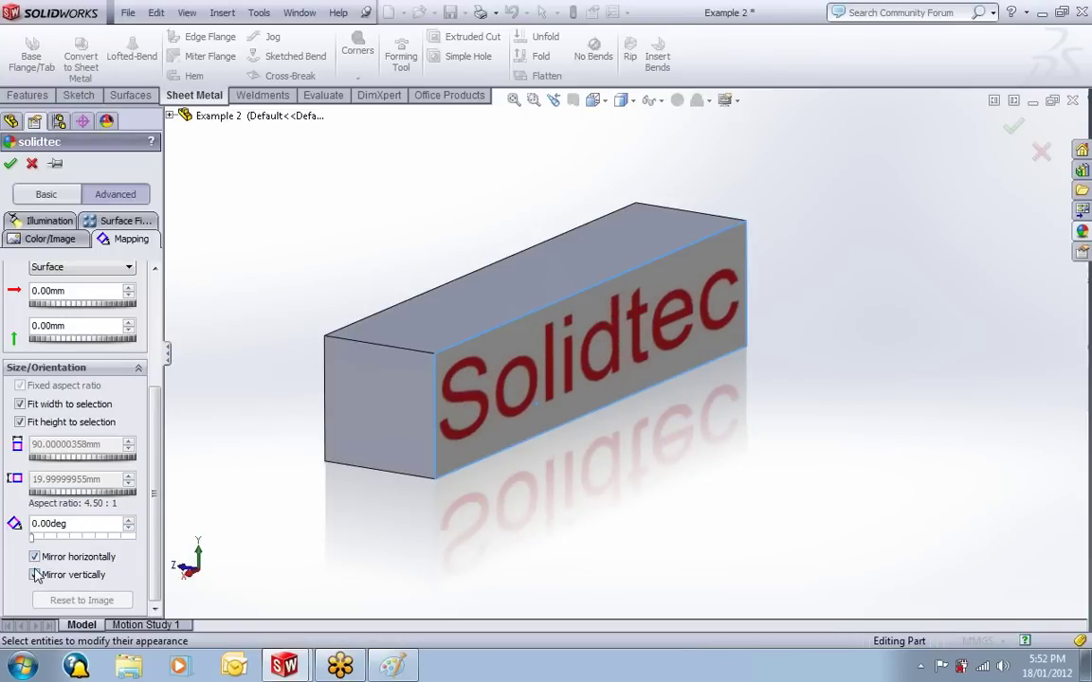
left_click(52, 220)
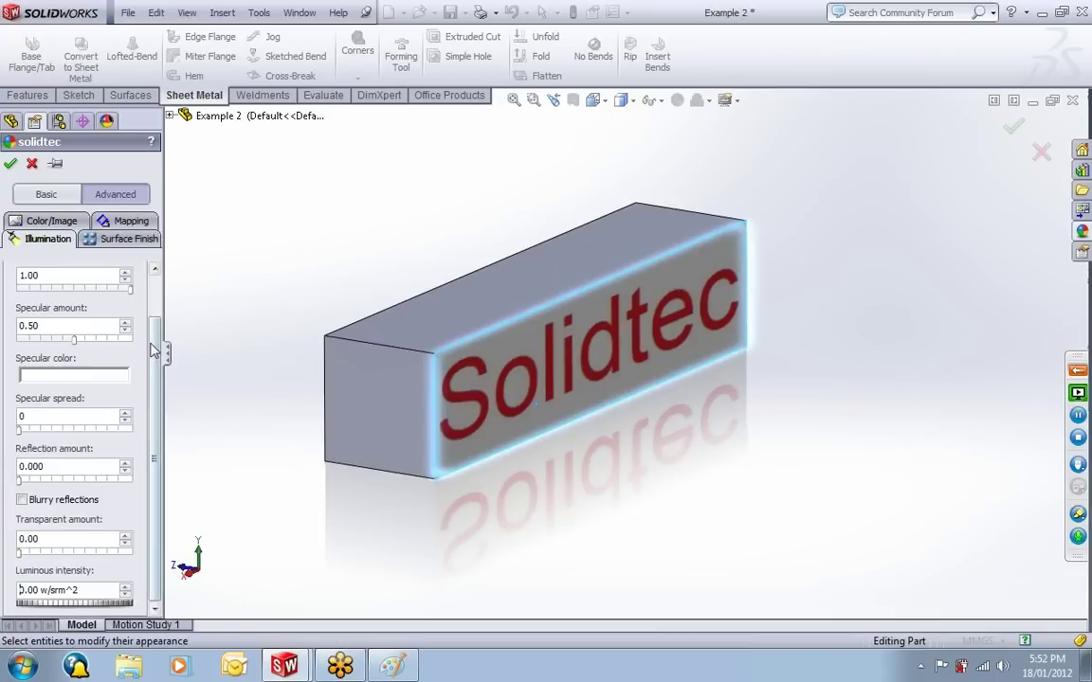
- Scroll the Illumination settings to the top: diffuse 1.00, specular 0.50, reflection 0.000, transparency 0.00
scroll(128, 323, "up", 2)
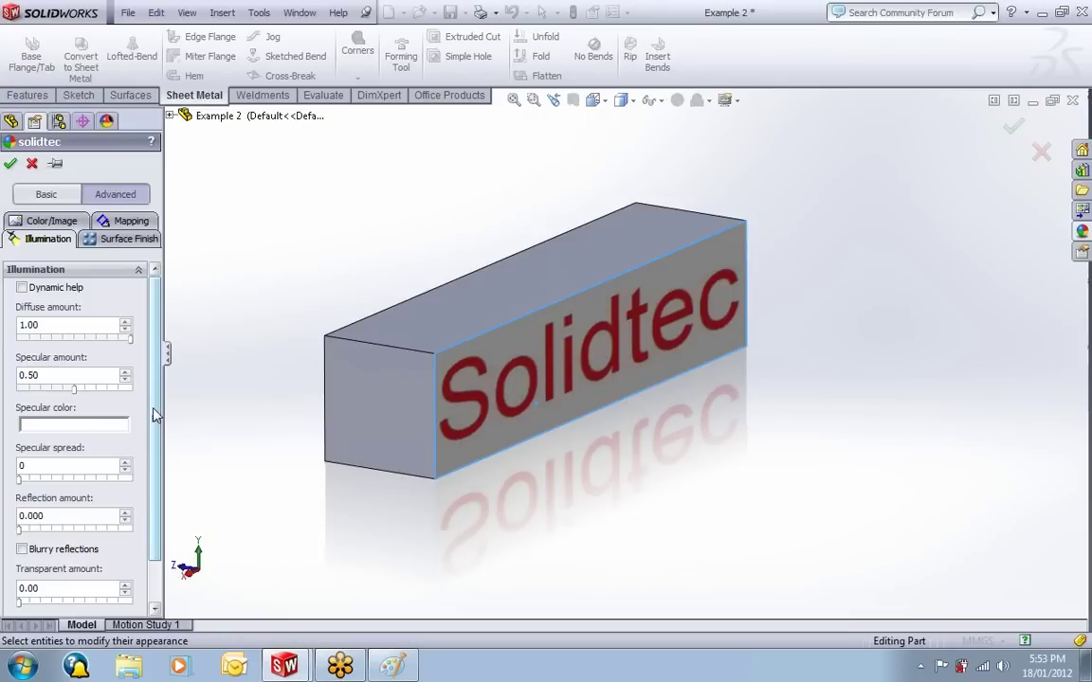
- Set the surface finish to From file using the Solidtec BW image
left_click(96, 243)
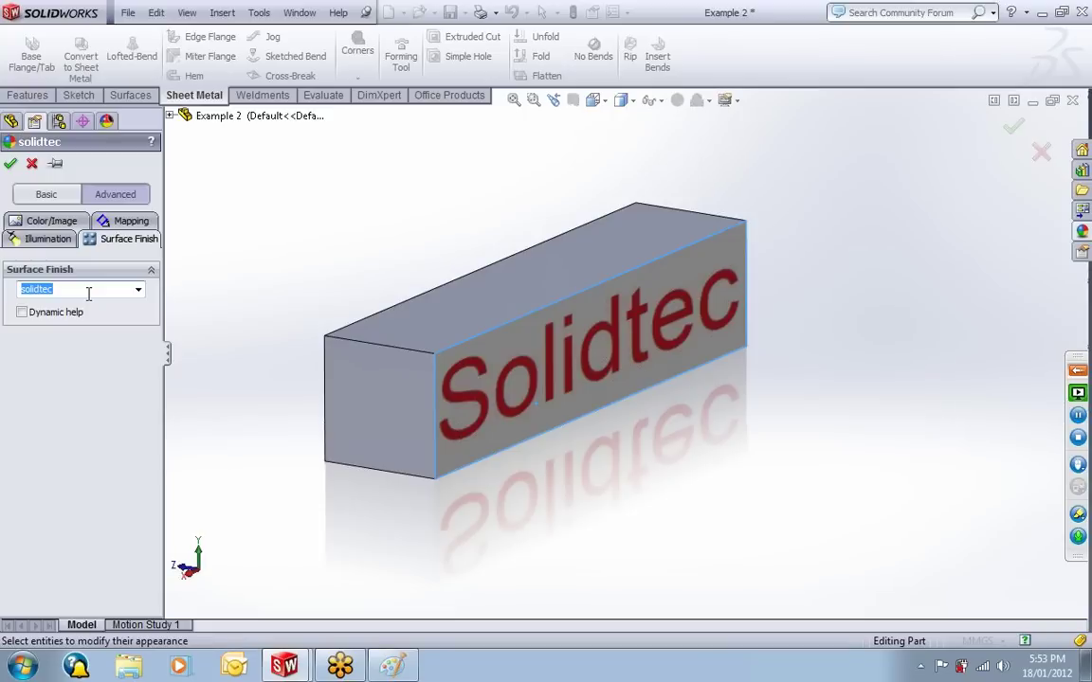
left_click(138, 289)
left_click(106, 318)
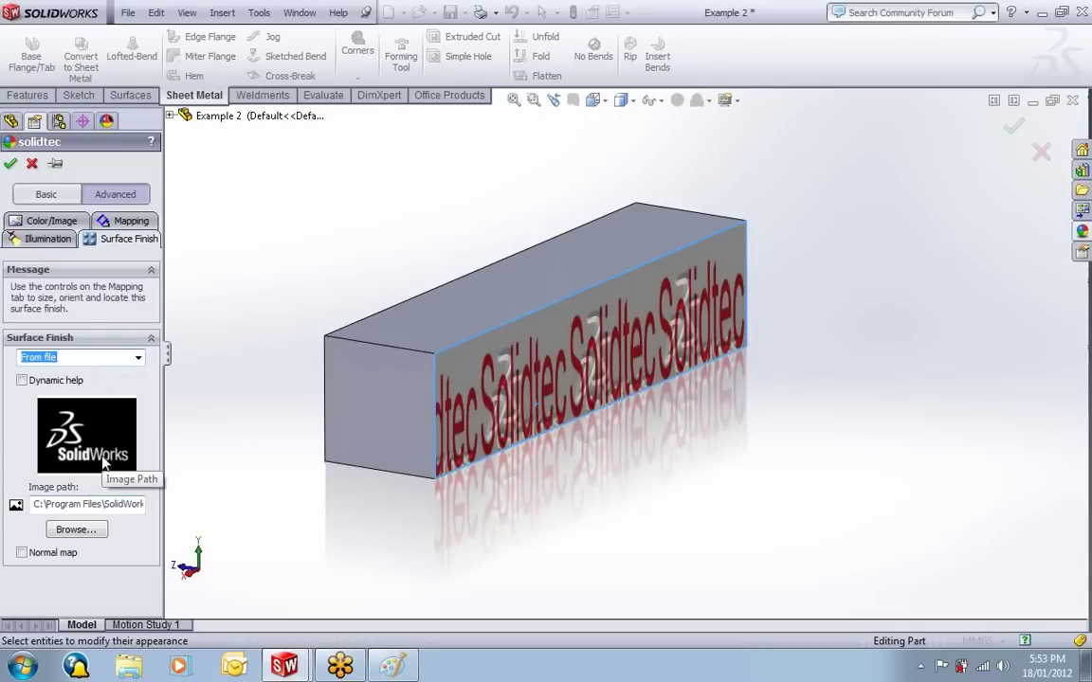
left_click(91, 531)
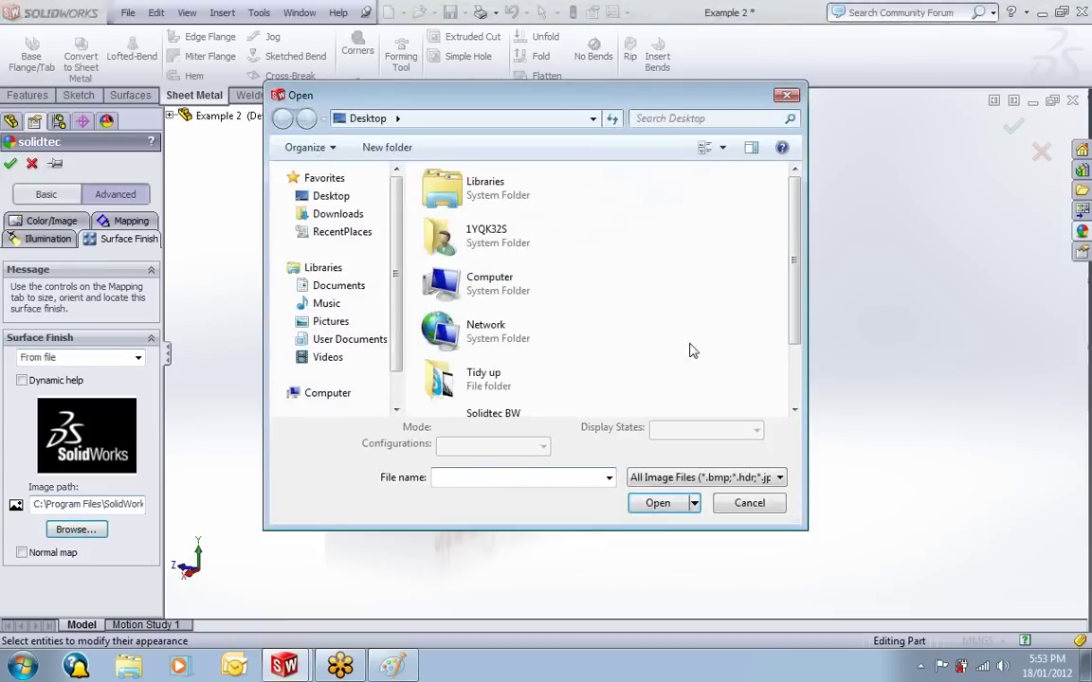
left_click_drag(796, 303, 796, 359)
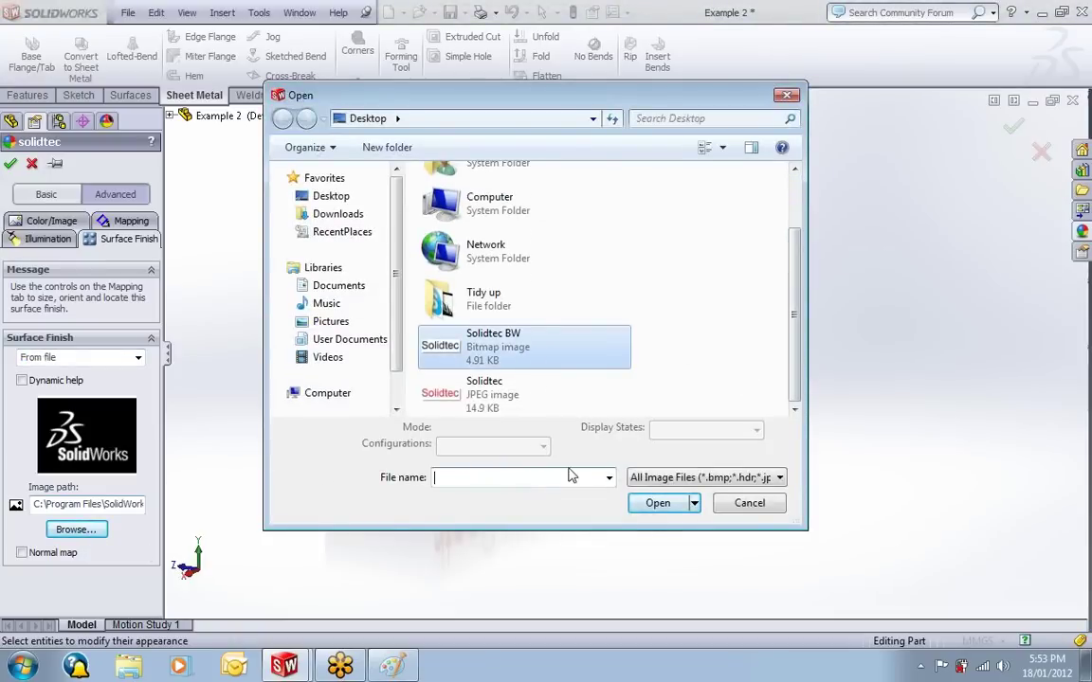
left_click(656, 506)
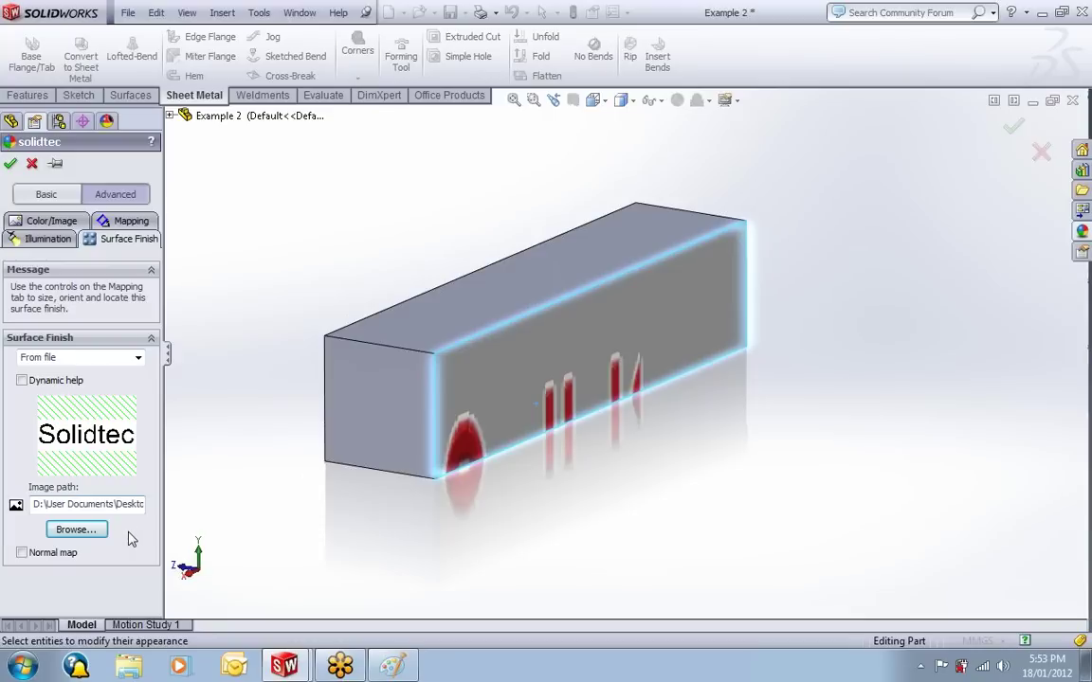
- Try the Normal map option on the finish, leave it off, and inspect the face
key("z")
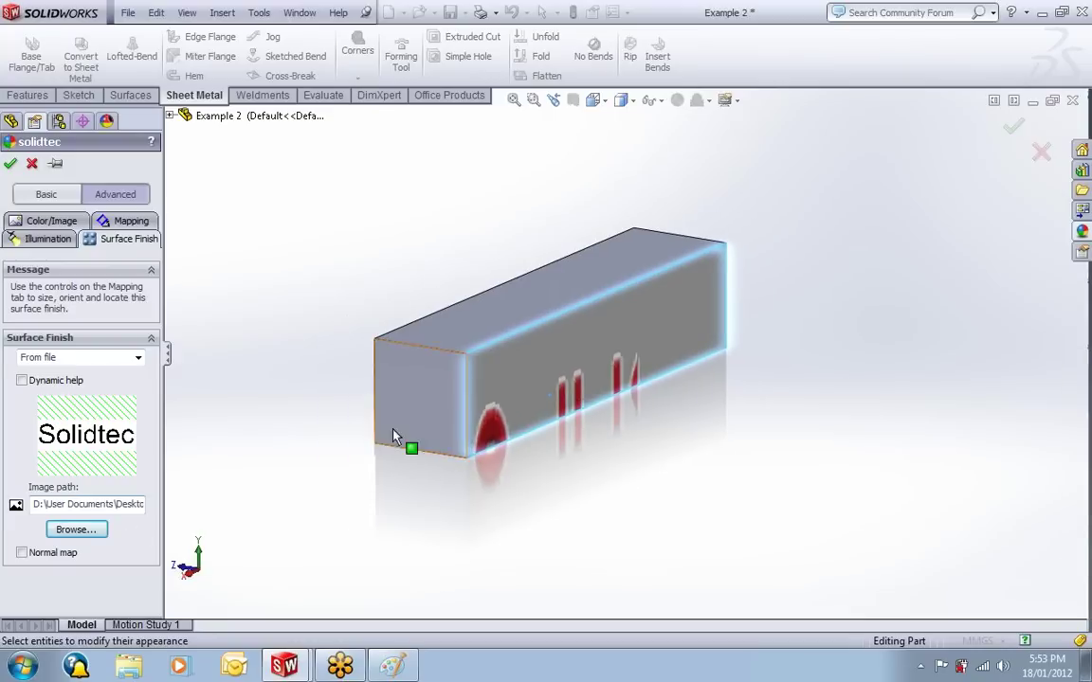
left_click(42, 239)
left_click(119, 239)
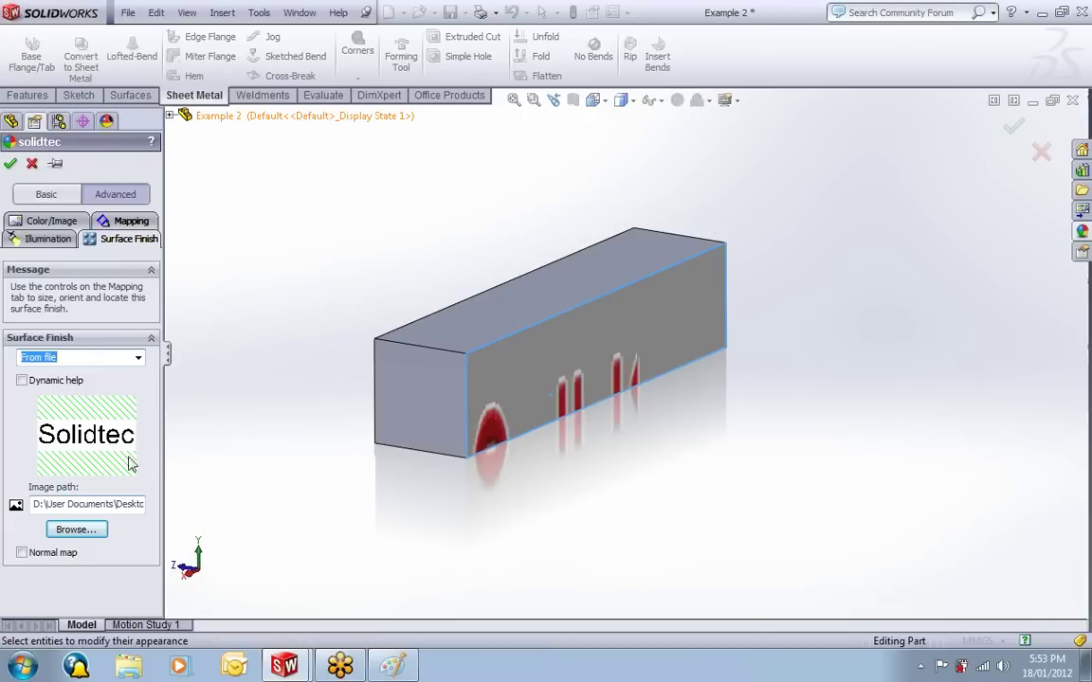
left_click(21, 552)
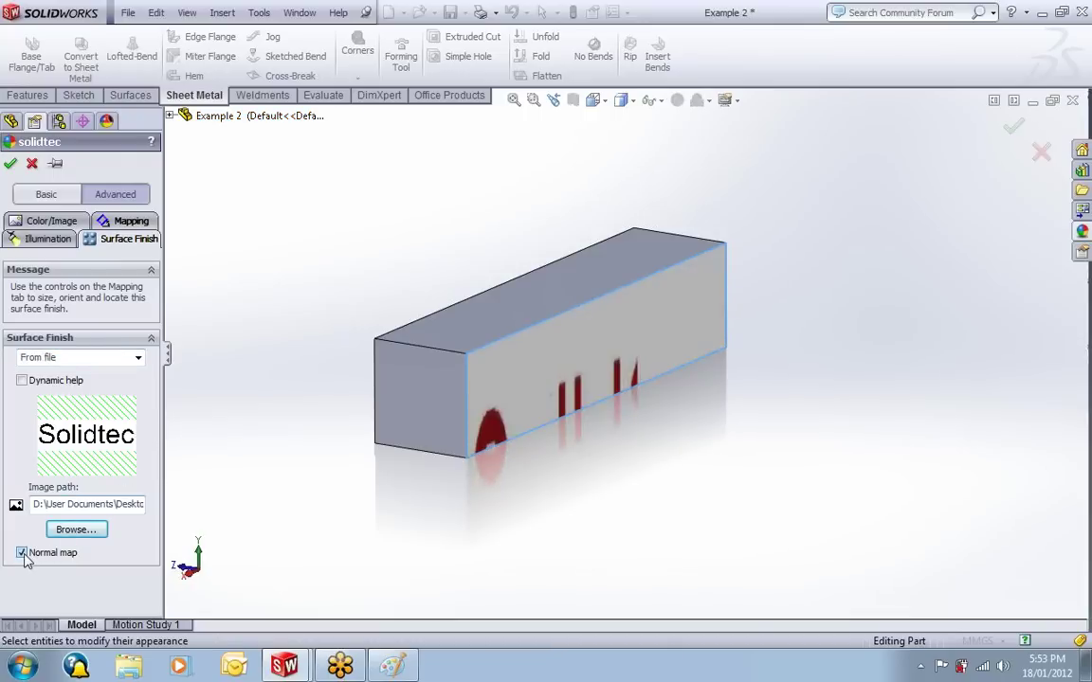
left_click(21, 552)
middle_click_drag(464, 398, 559, 403)
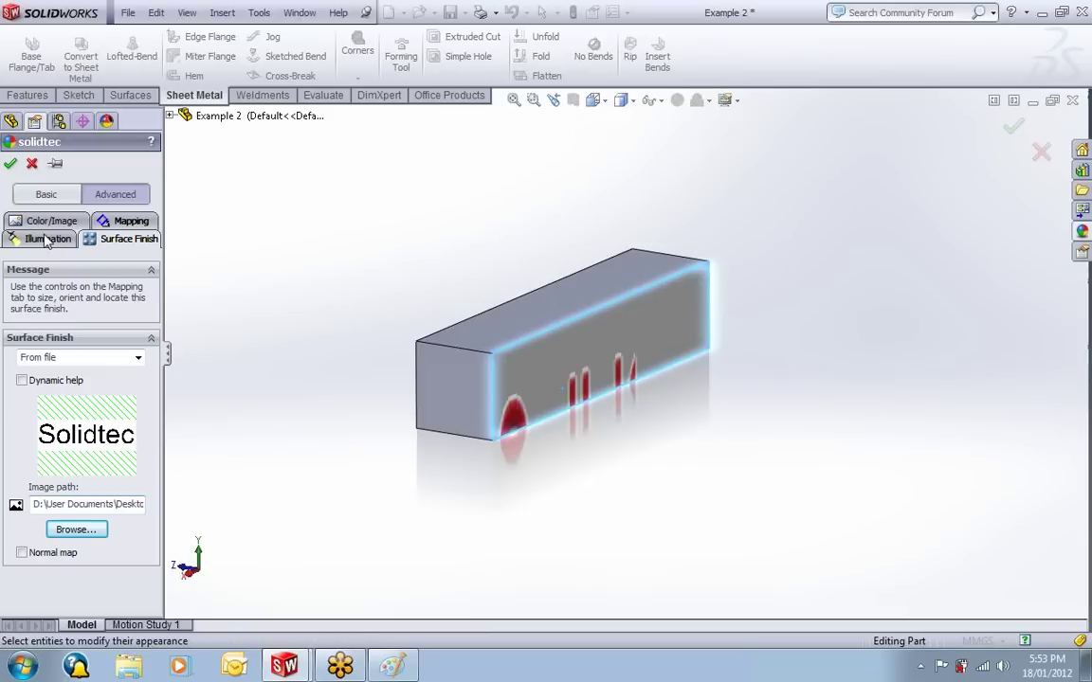
- Accept the solidtec appearance, reopen it to review its Mapping settings, and confirm it again
left_click(10, 163)
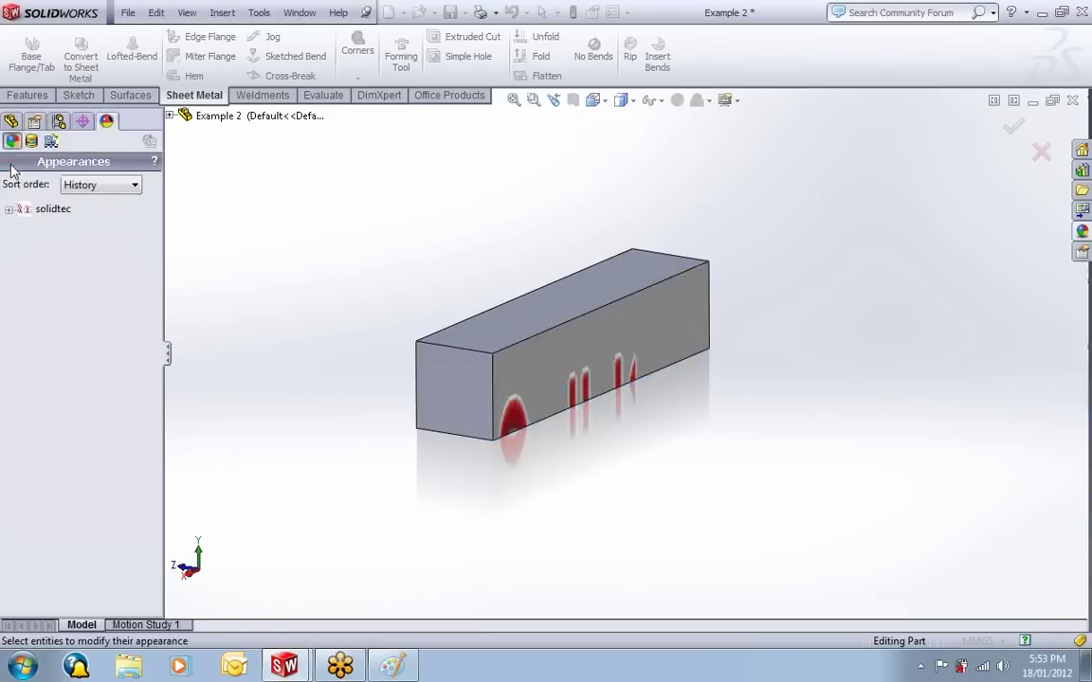
right_click(42, 209)
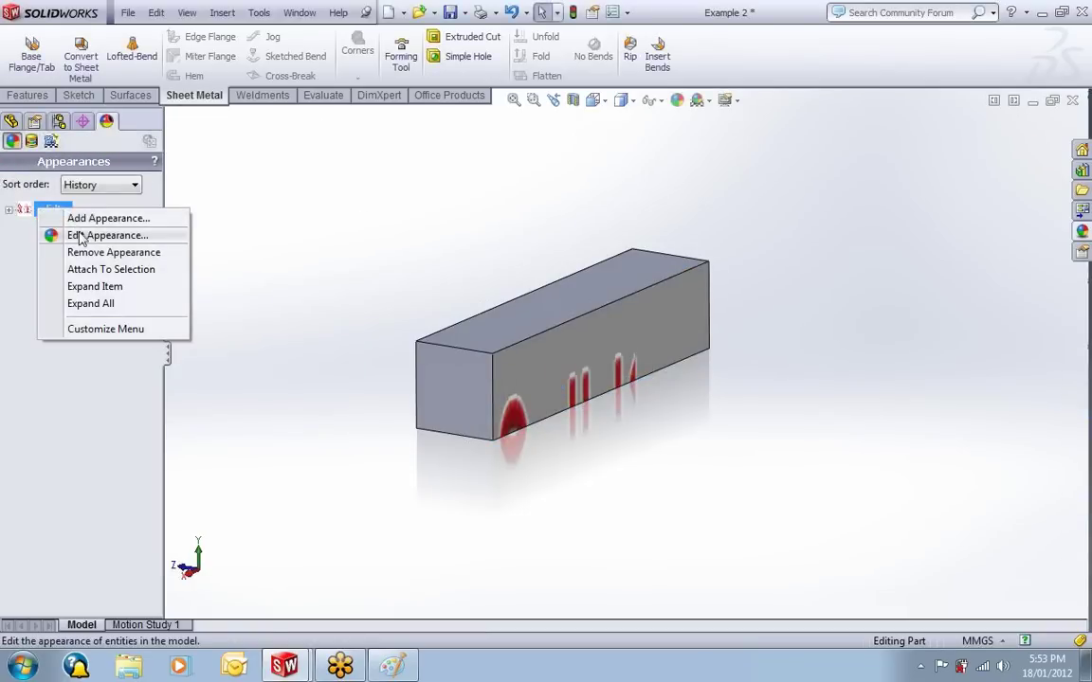
left_click(83, 236)
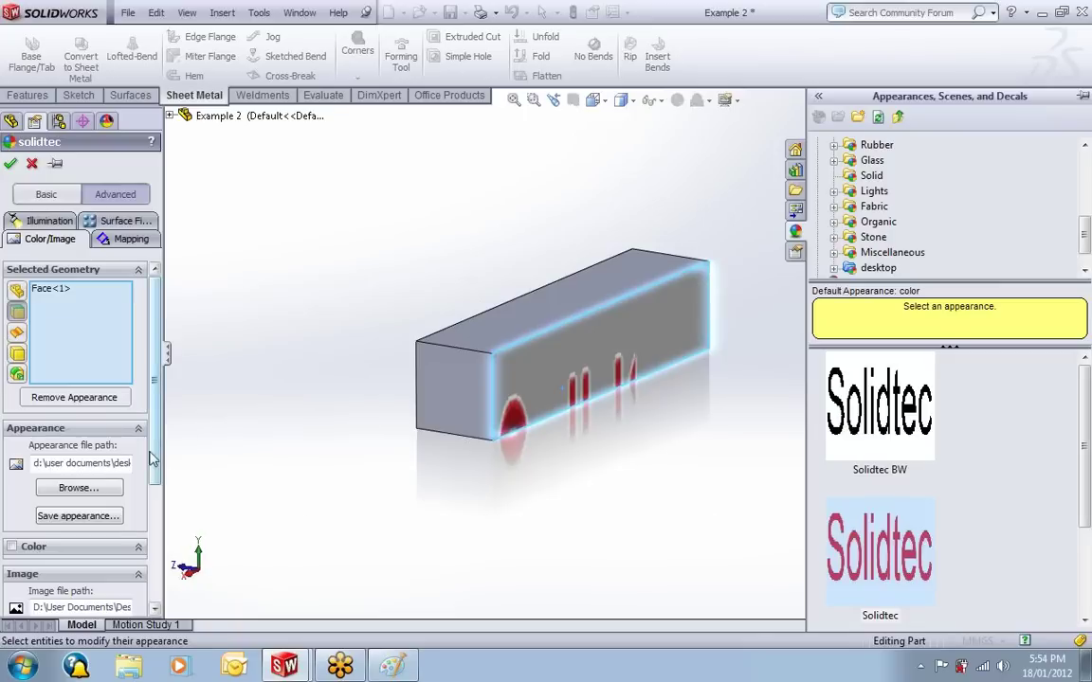
left_click(119, 239)
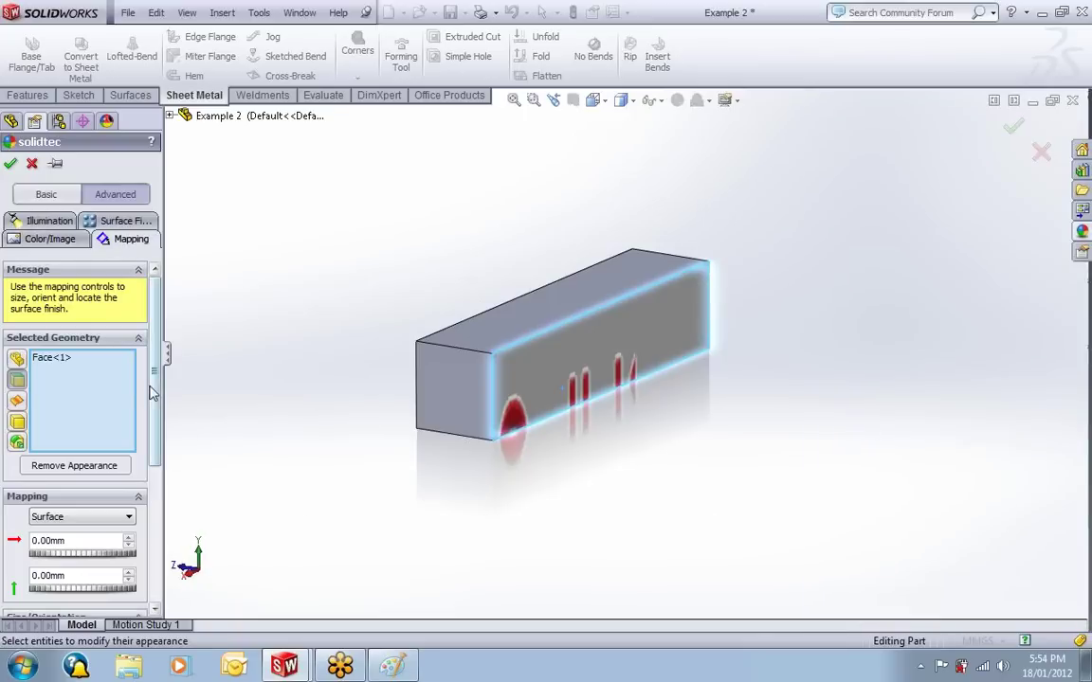
left_click_drag(155, 400, 161, 468)
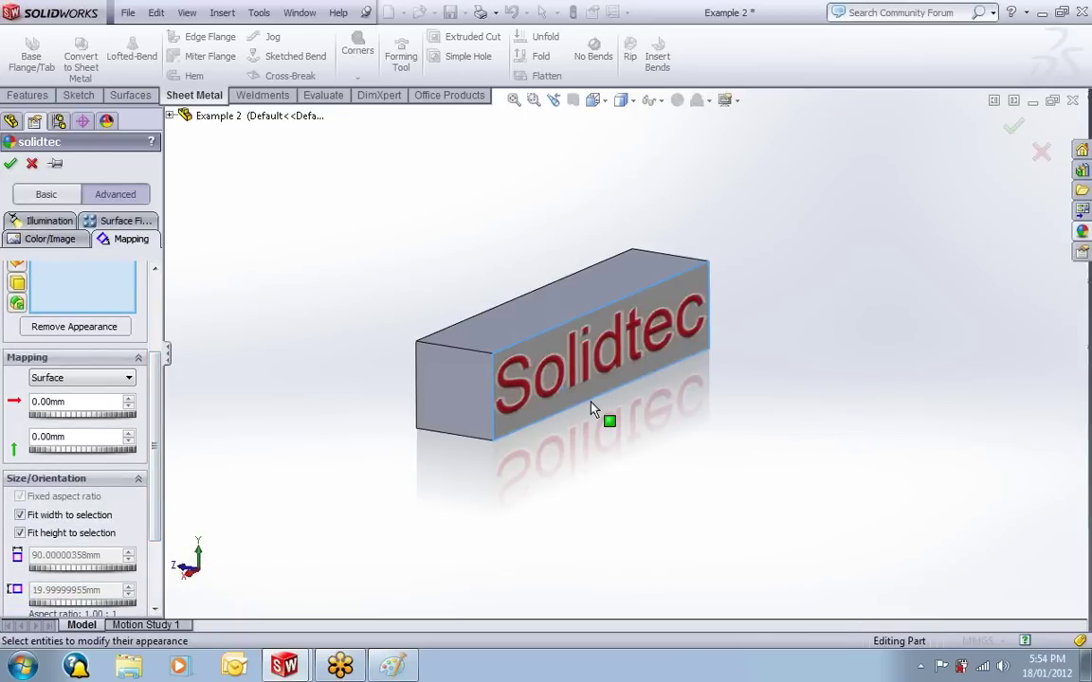
scroll(597, 360, "down", 3)
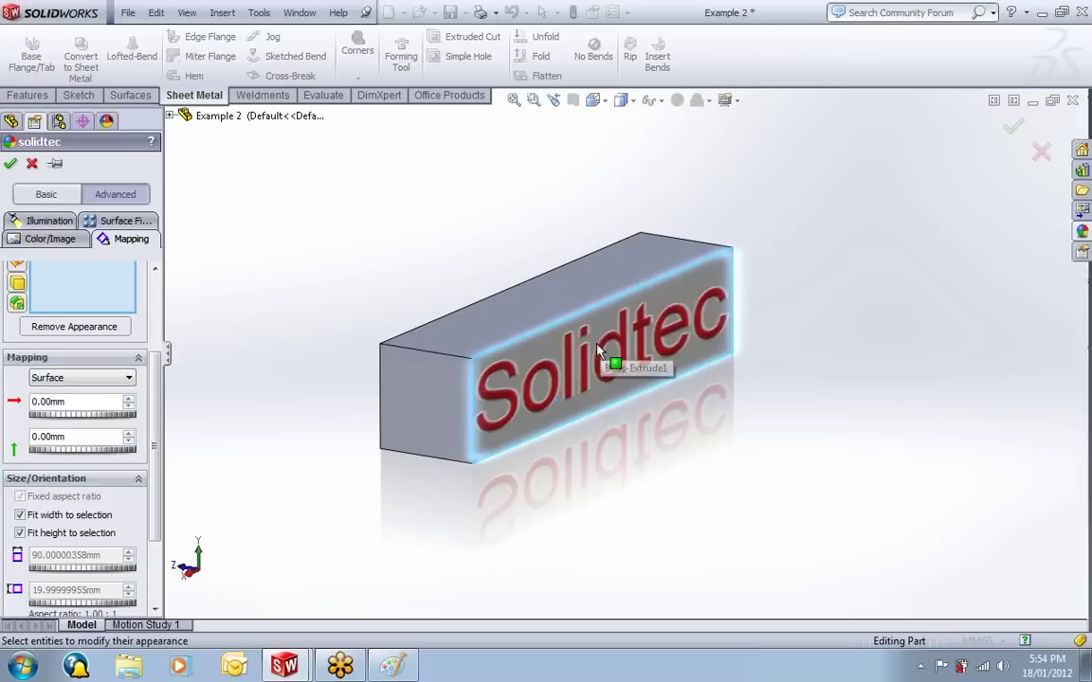
middle_click_drag(597, 388, 534, 360)
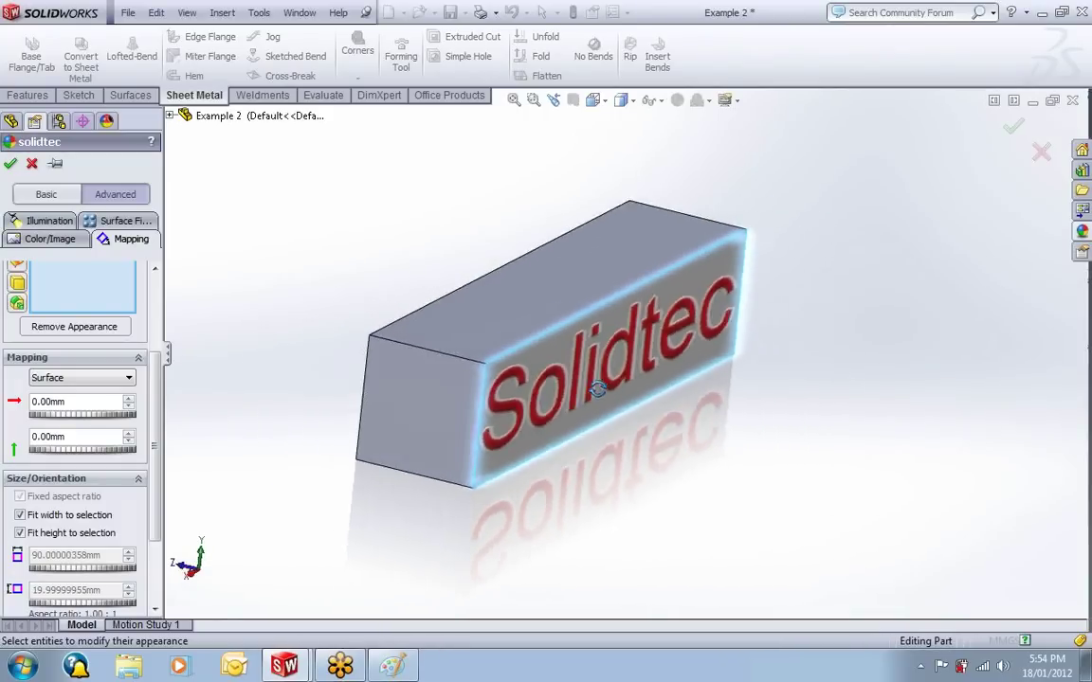
left_click(9, 169)
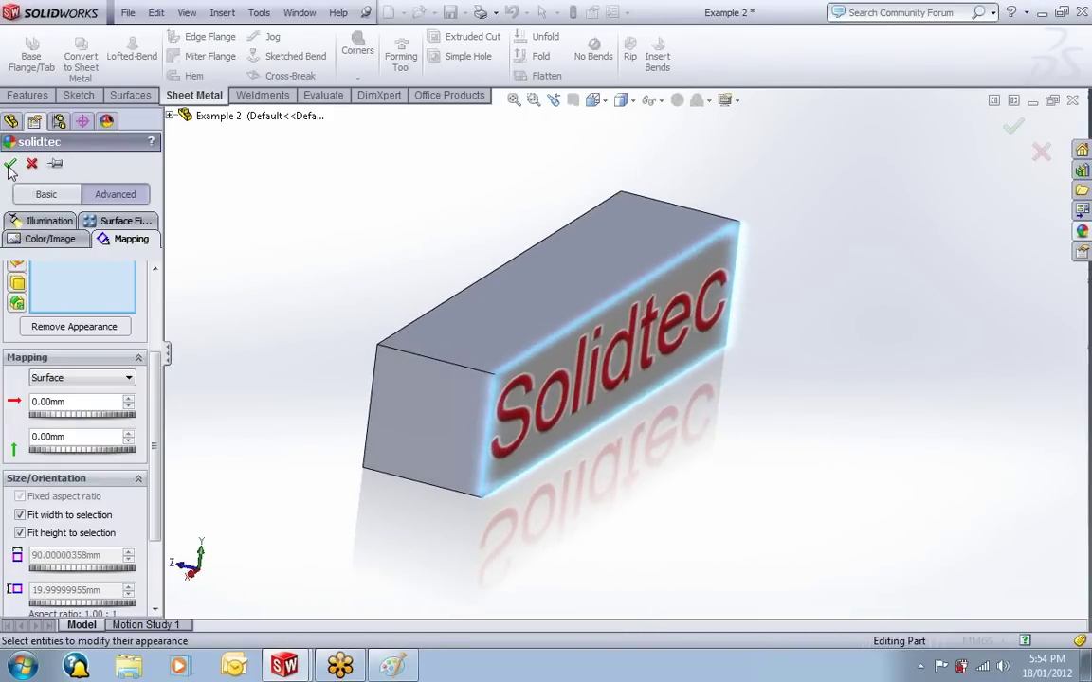
mouse_move(458, 464)
middle_mouse_down()
mouse_move(463, 414)
mouse_move(446, 478)
mouse_move(441, 419)
mouse_move(463, 457)
middle_mouse_up()
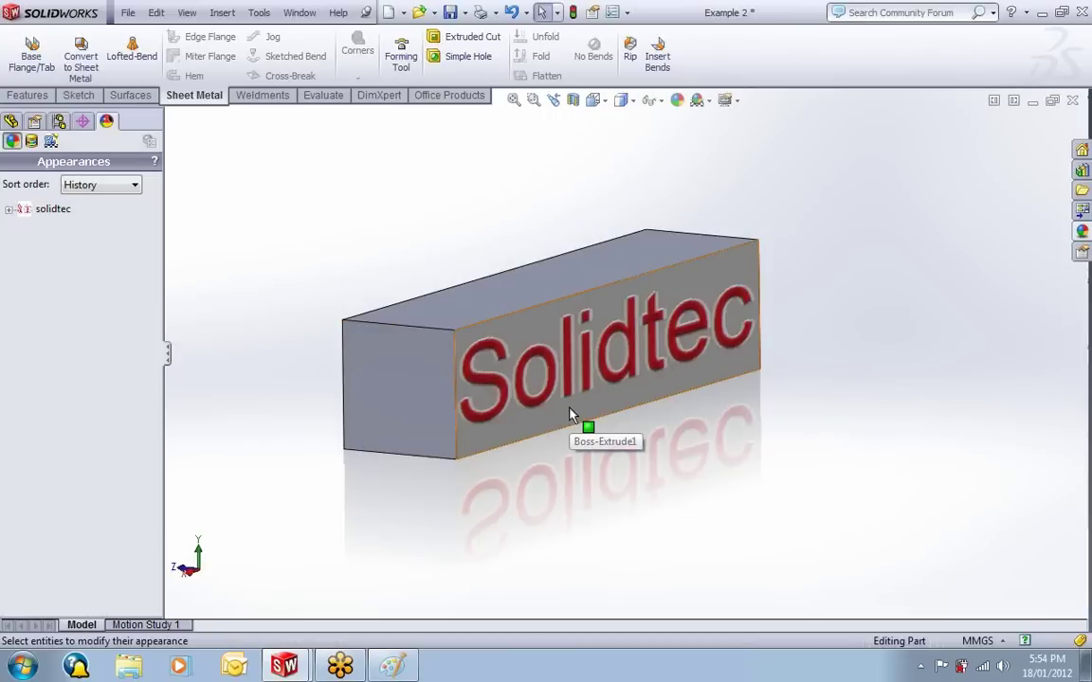